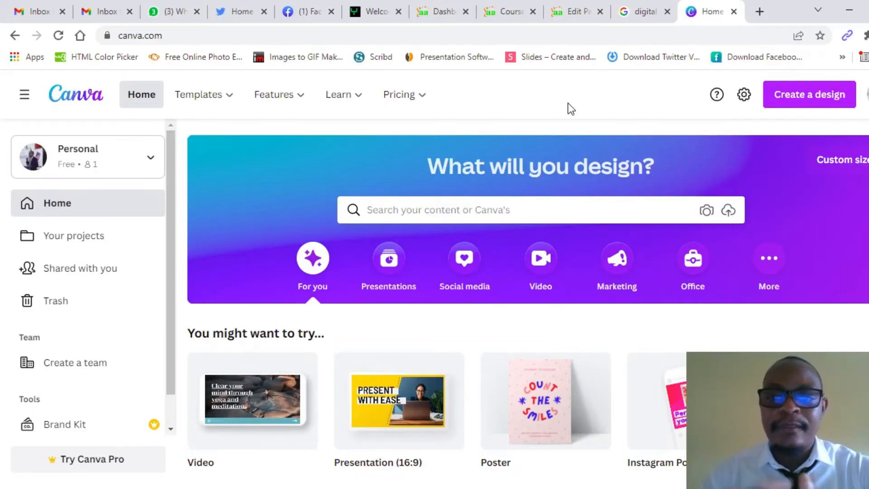
Step: Search Canva for 'business card' templates and browse the 5,194 results
click(415, 212)
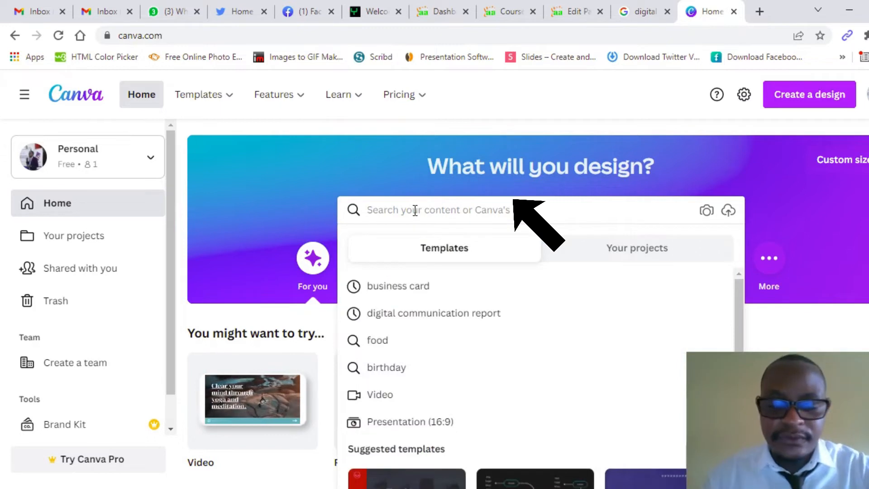
text(business)
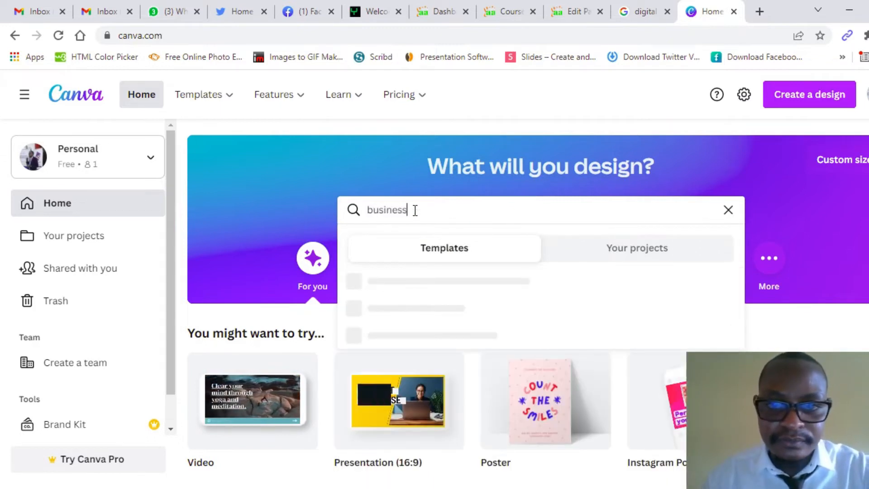
text( card)
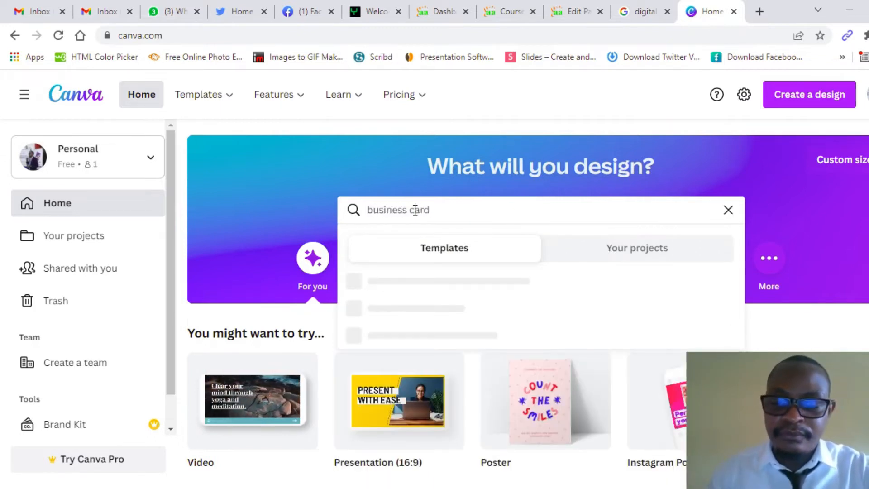
key(Return)
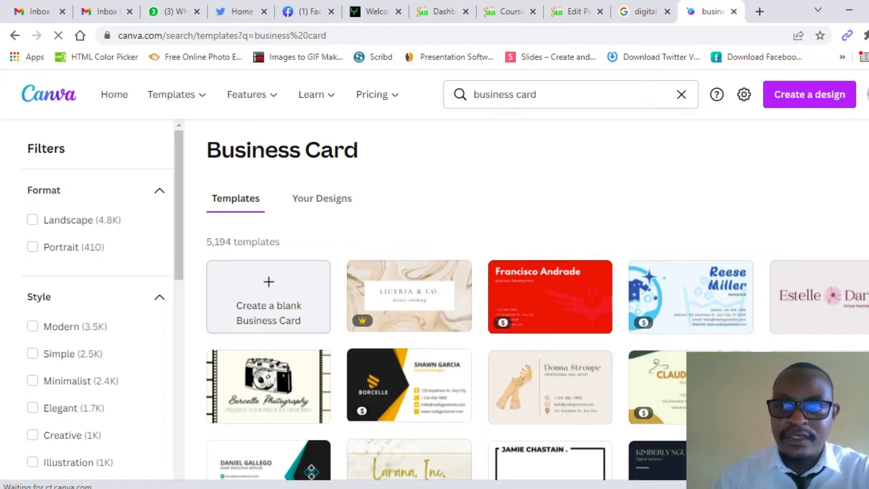
scroll(537, 299, down, 2)
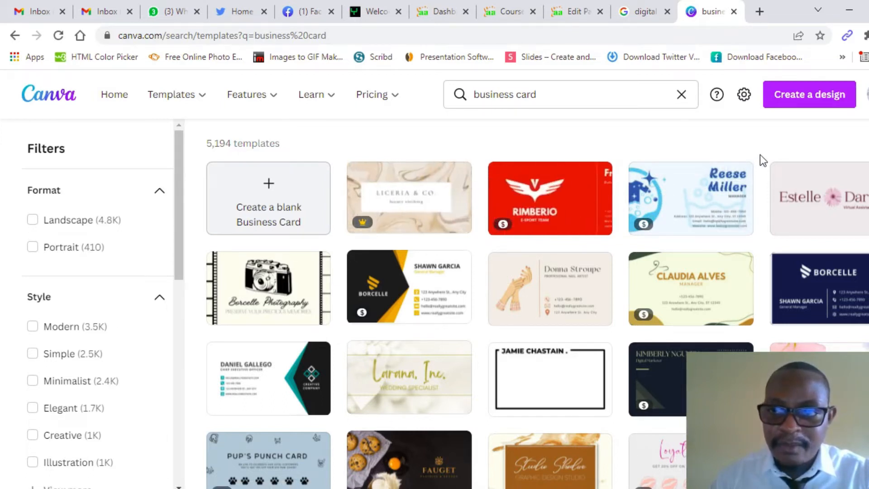
scroll(537, 303, down, 3)
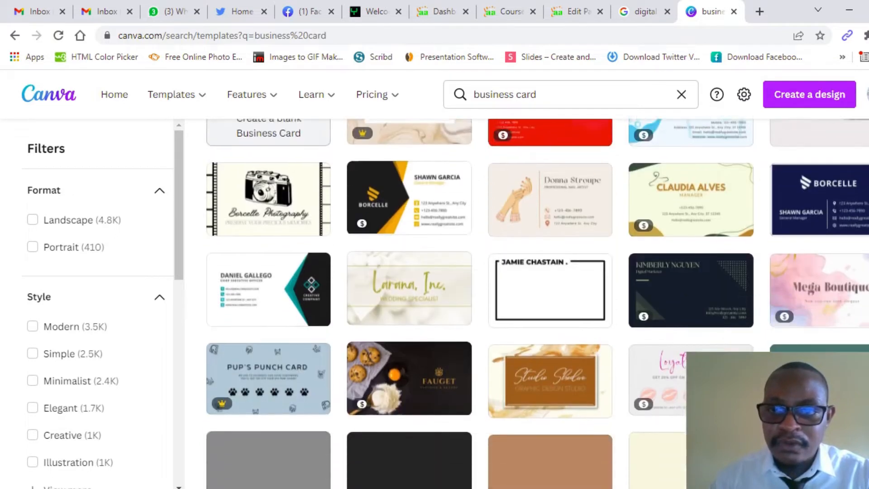
scroll(536, 303, up, 3)
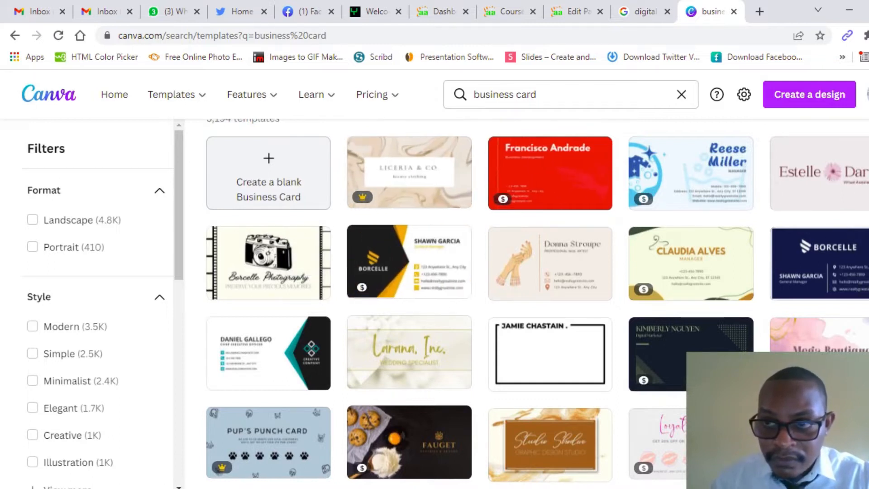
scroll(493, 303, down, 9)
scroll(493, 303, down, 8)
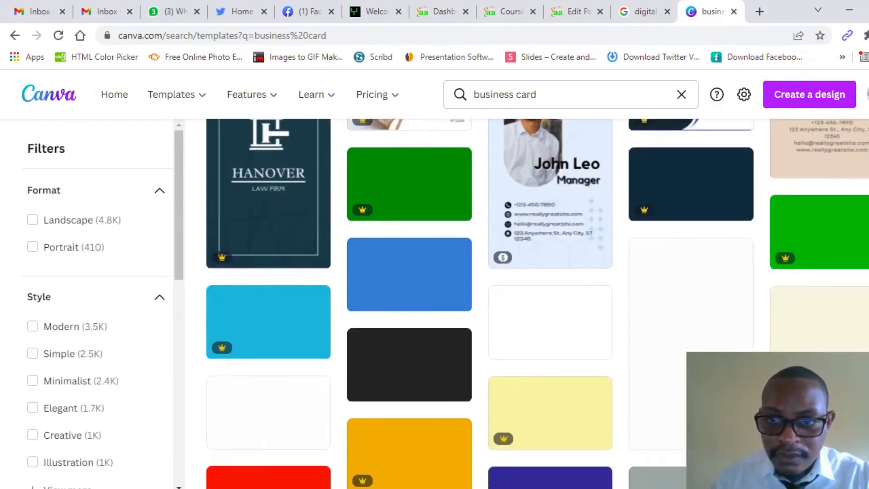
scroll(494, 304, up, 17)
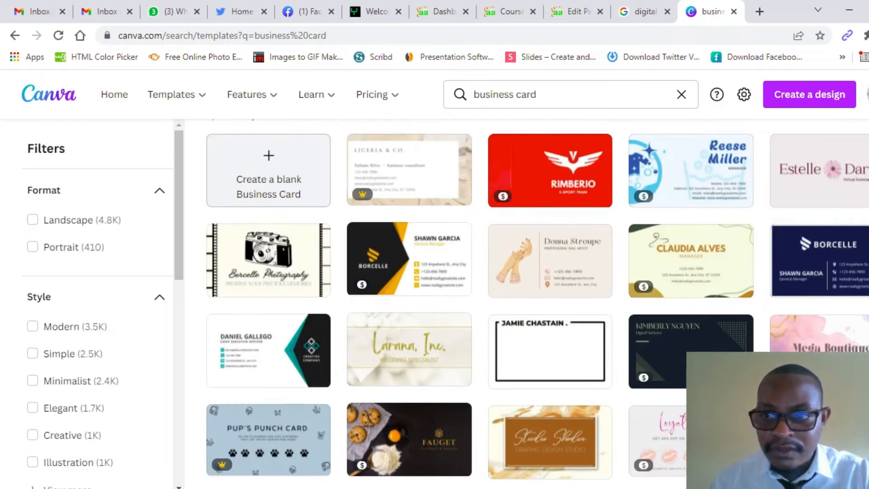
Step: Open the dark blue Borcelle template and retitle it as the owner's name plus 'Business Card'
click(816, 260)
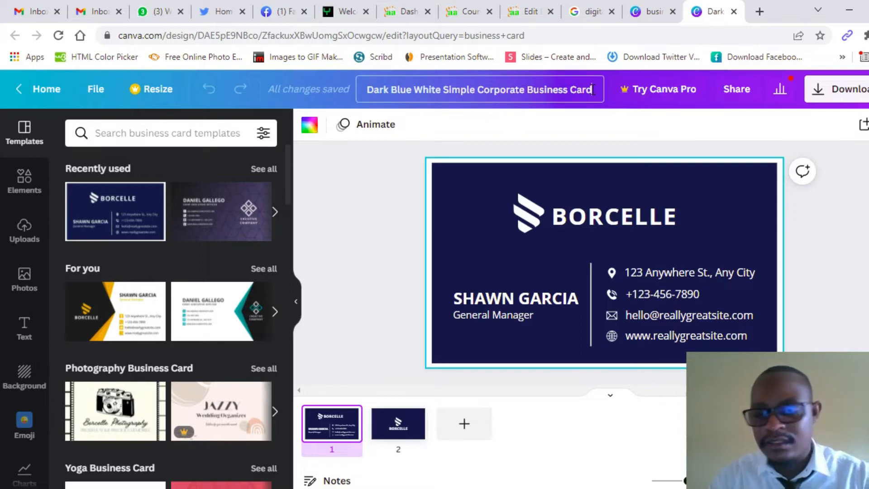
key(BackSpace)
key(BackSpace)
key(BackSpace)
key(BackSpace)
key(BackSpace)
key(BackSpace)
key(BackSpace)
key(BackSpace)
key(BackSpace)
key(BackSpace)
key(BackSpace)
key(BackSpace)
key(BackSpace)
key(BackSpace)
key(BackSpace)
key(BackSpace)
key(BackSpace)
key(BackSpace)
key(BackSpace)
key(BackSpace)
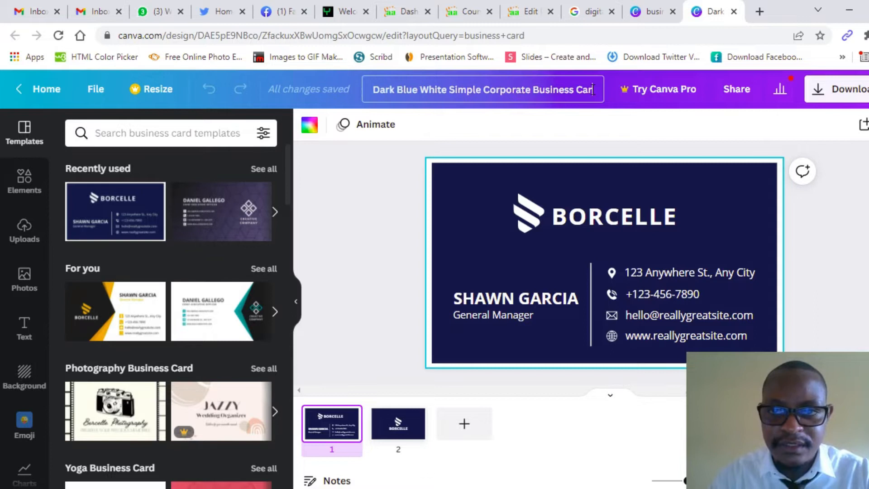
key(BackSpace)
key(BackSpace)
key(BackSpace)
key(BackSpace)
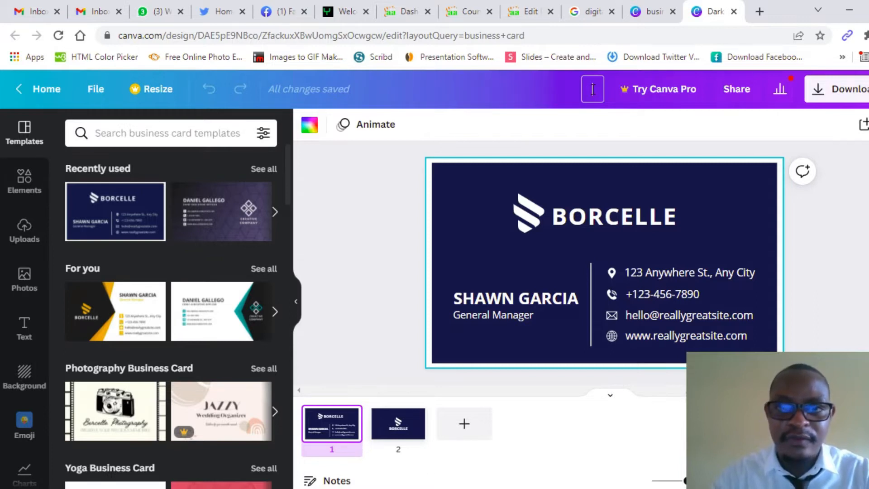
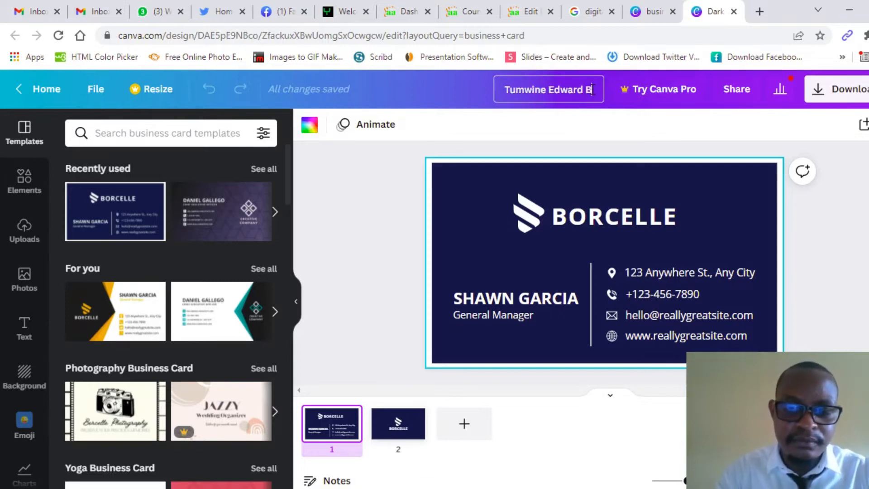
text(usiness Card)
key(BackSpace)
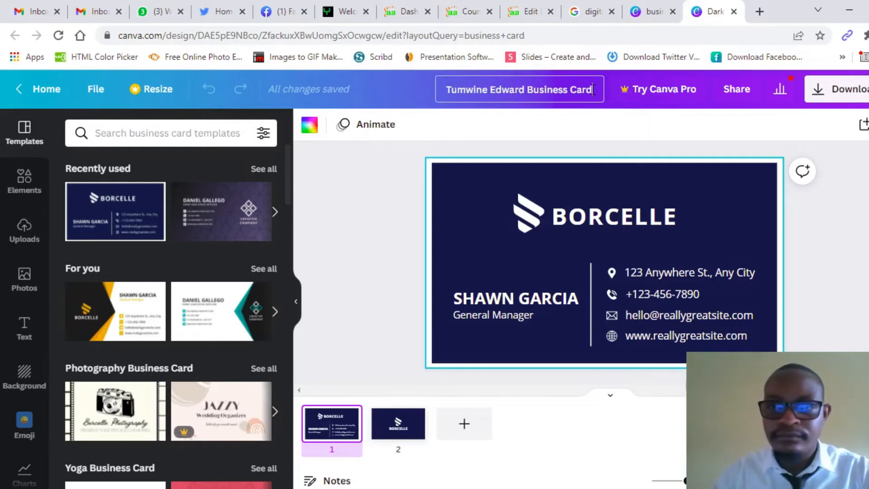
Step: Shift the BORCELLE logo group slightly and ungroup it into separate icon and text
click(365, 219)
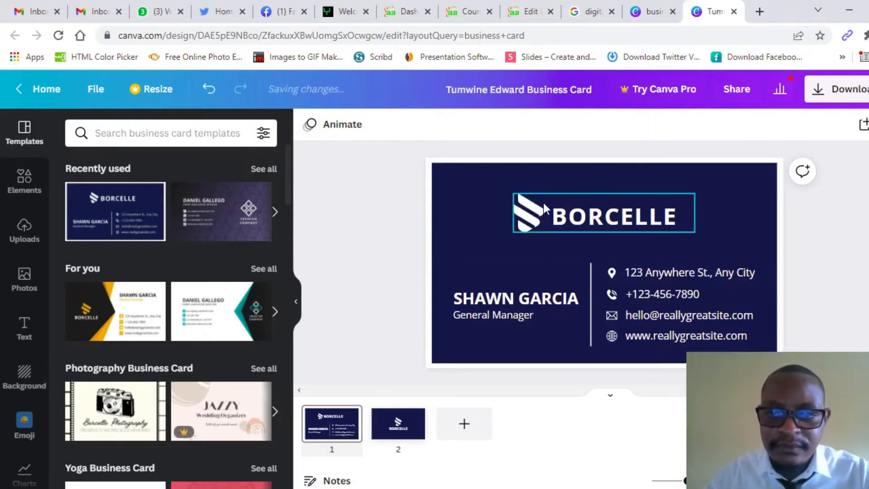
click(660, 213)
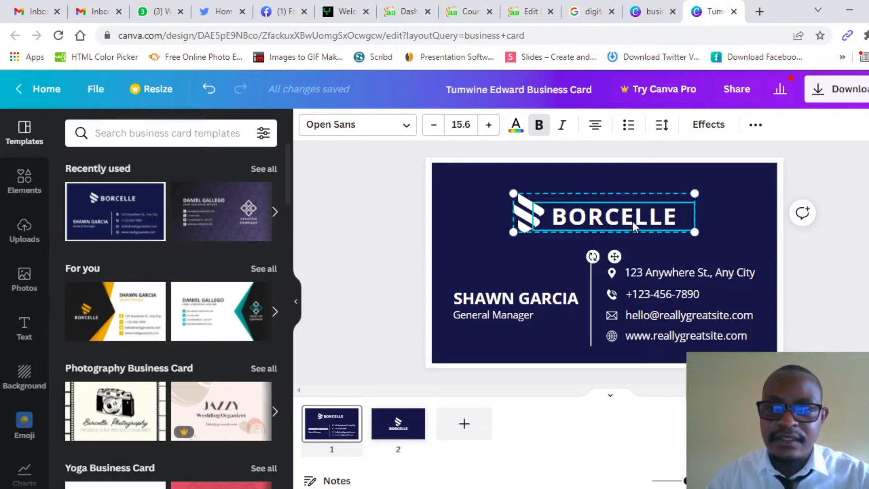
mouse_move(613, 257)
mouse_down()
mouse_move(645, 289)
mouse_move(622, 252)
mouse_up()
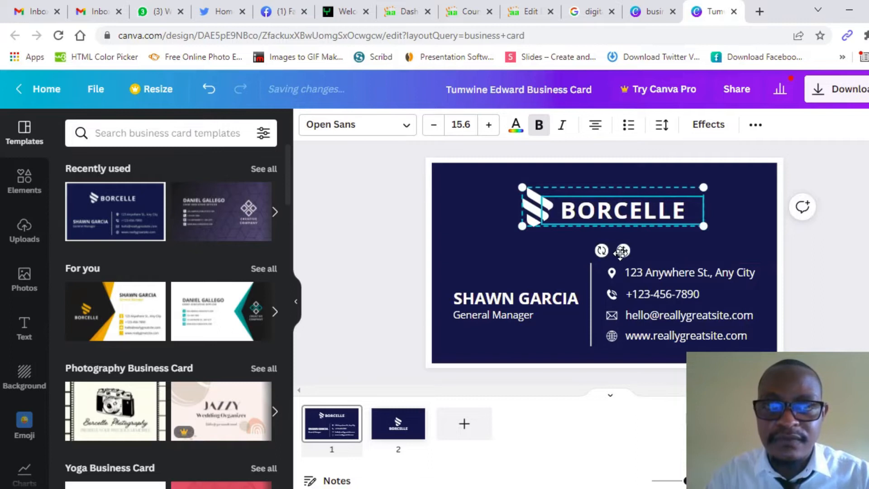
click(755, 126)
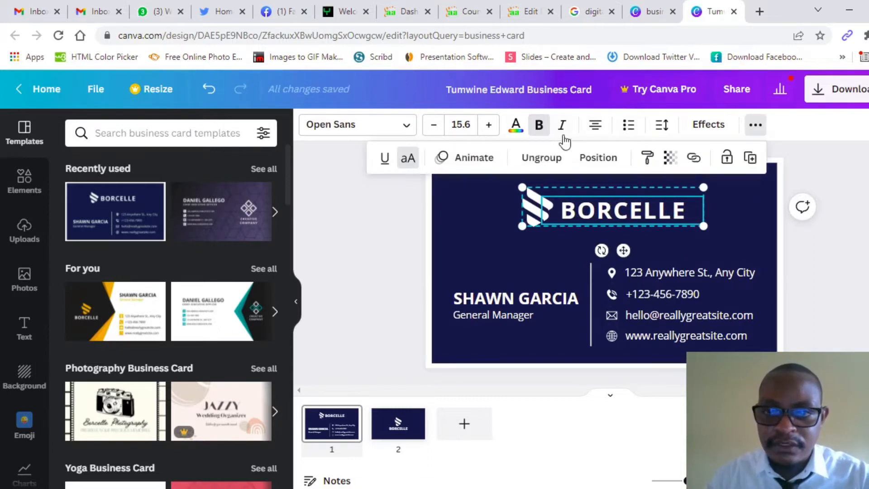
click(541, 159)
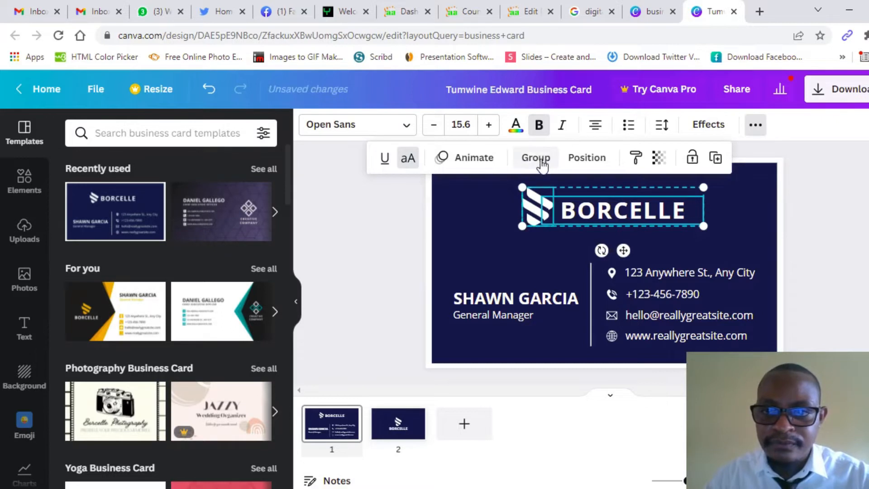
Step: Nudge the wordmark right and the icon left, then delete the logo icon
click(835, 205)
click(631, 211)
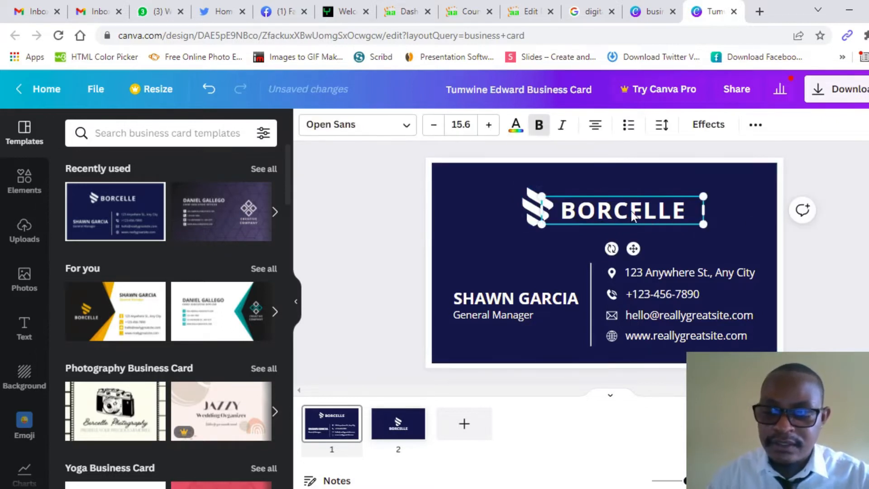
key(Right)
key(Right)
key(Right)
key(Right)
key(Right)
key(Right)
key(Right)
key(Right)
key(Right)
key(Right)
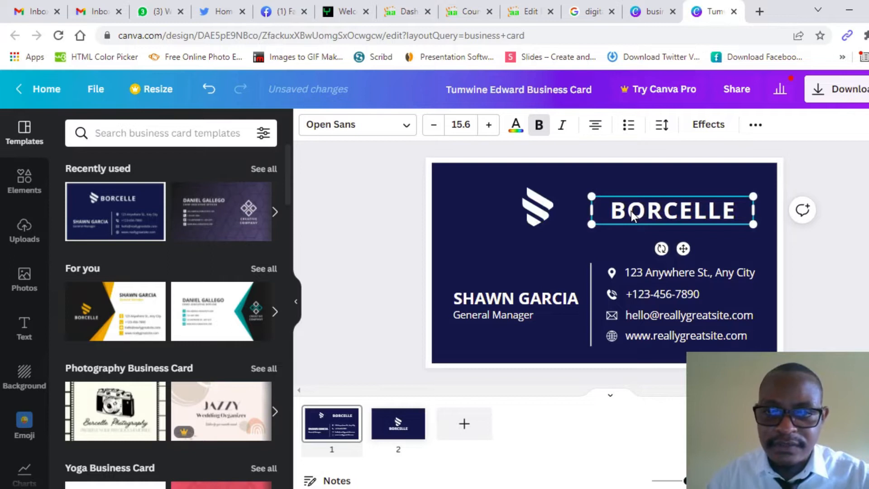
click(549, 195)
key(Left)
key(Left)
key(Left)
key(Left)
key(Left)
key(Left)
key(Left)
key(Left)
key(Left)
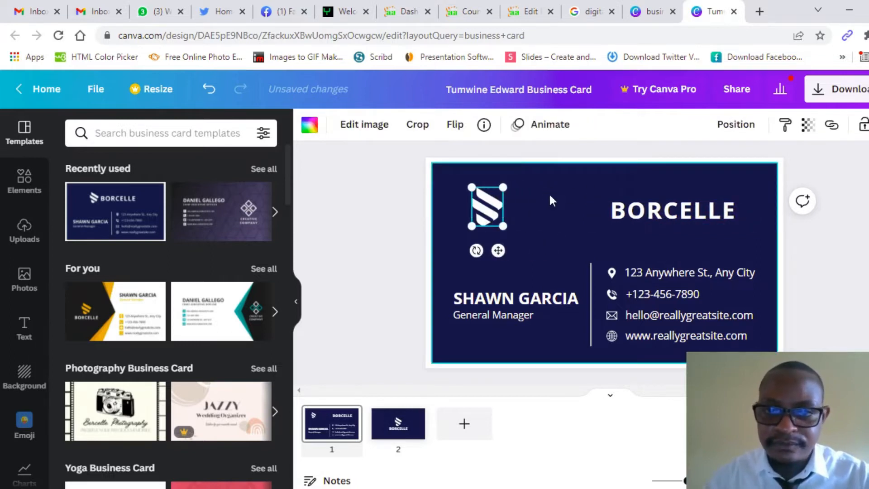
click(389, 191)
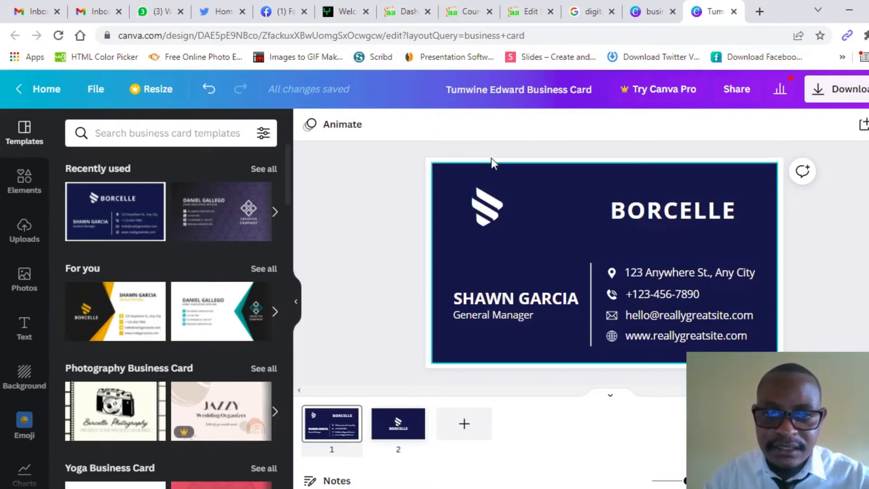
click(492, 207)
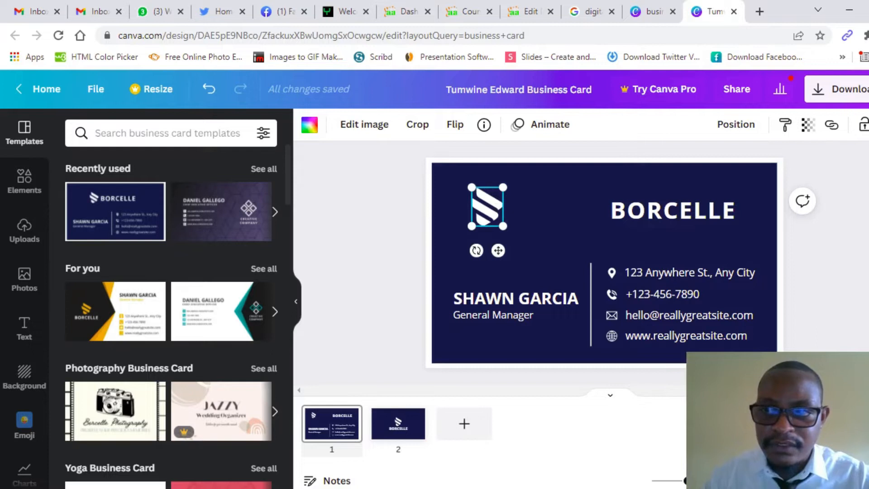
key(Delete)
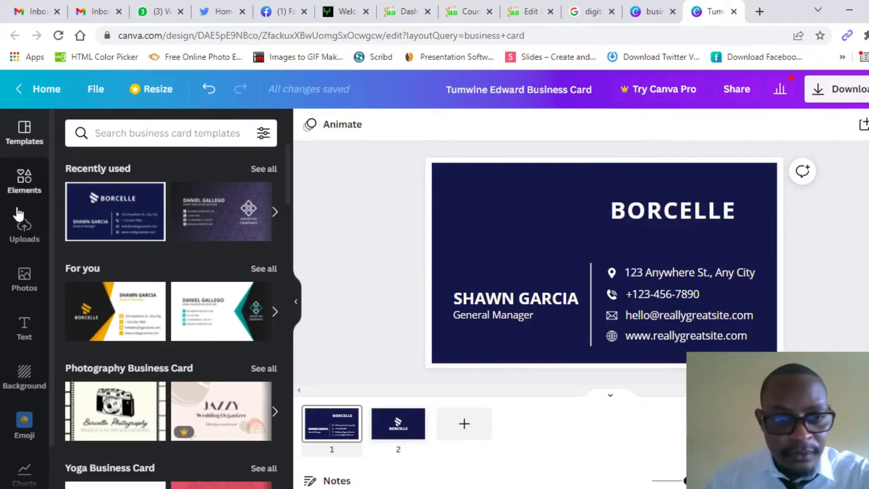
Step: Upload umc logo.png from the Pictures folder to the design's uploads
click(20, 239)
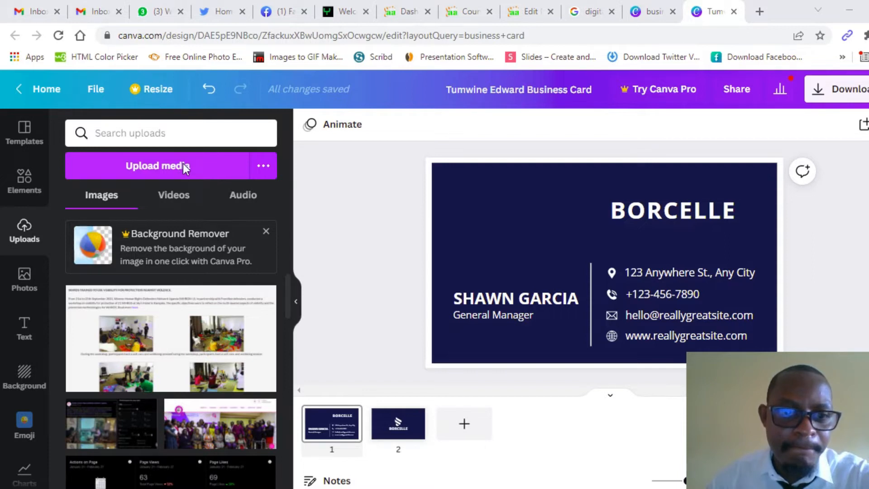
click(183, 164)
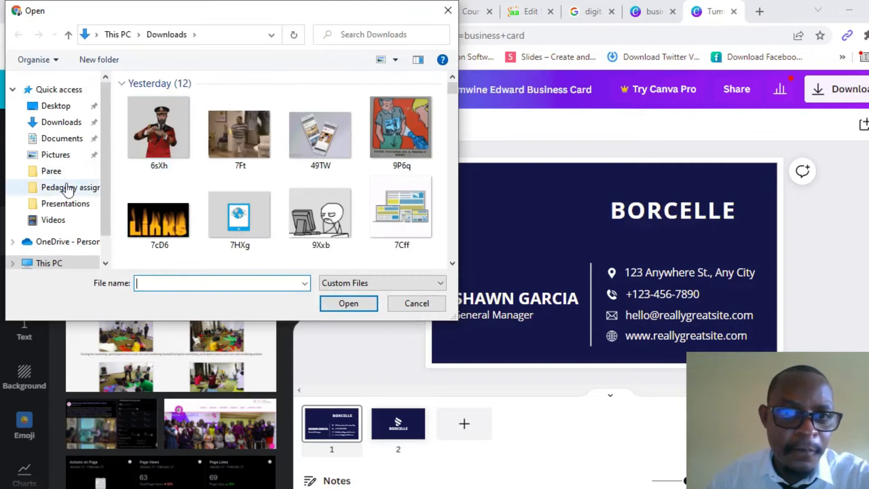
click(63, 154)
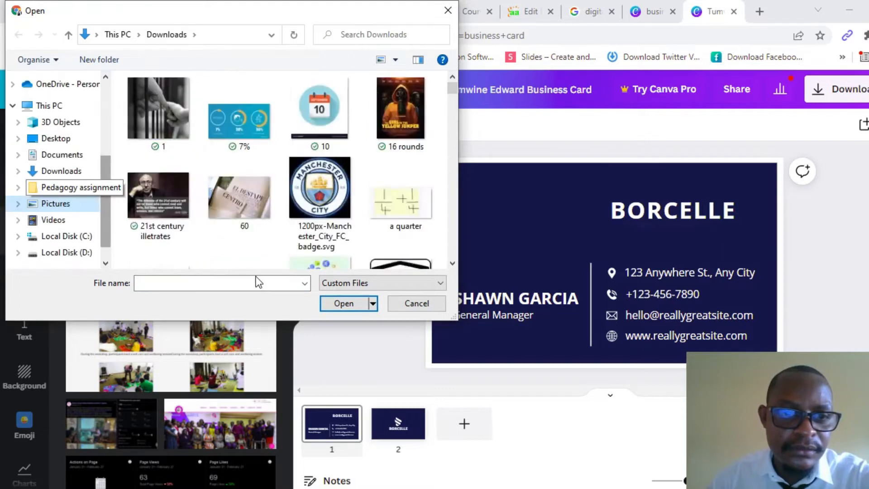
click(242, 283)
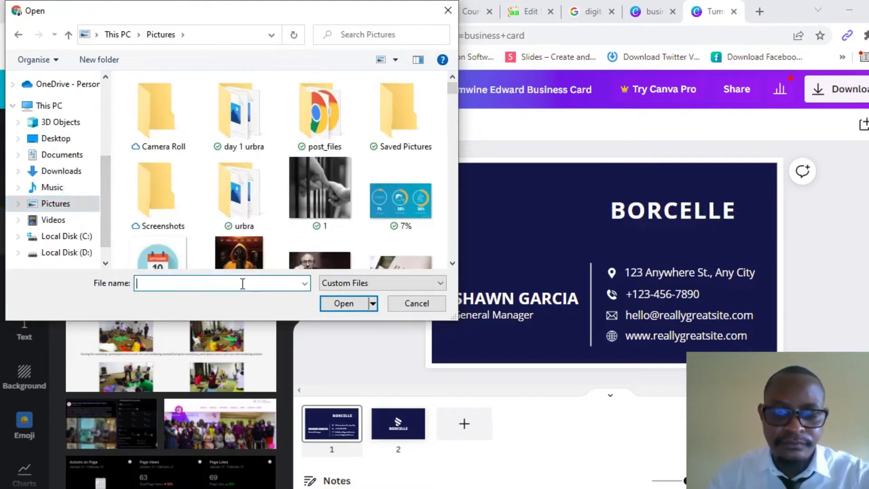
text(umc)
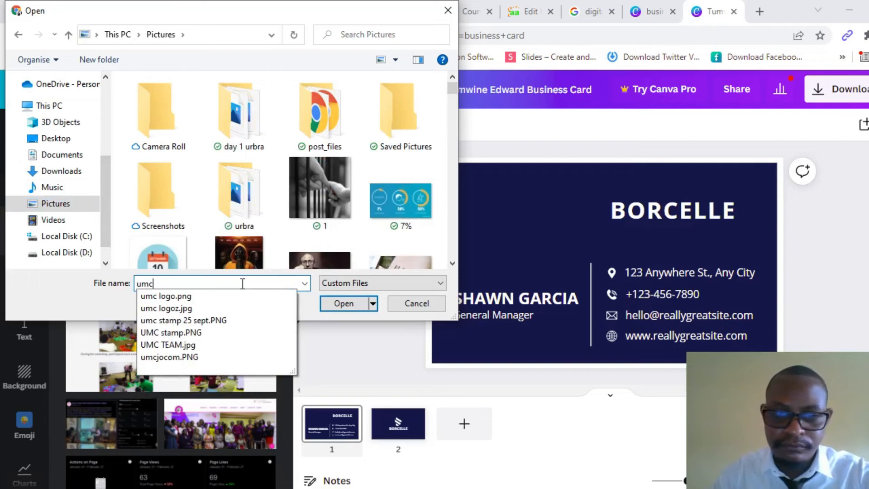
click(177, 295)
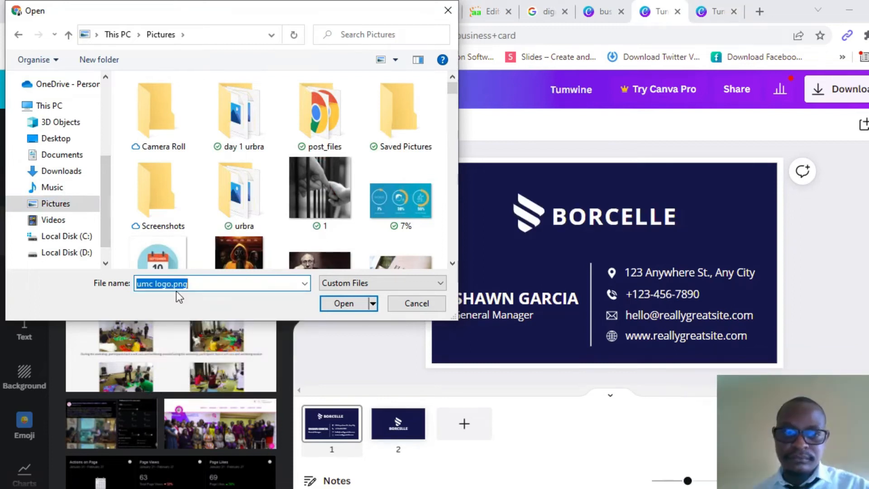
click(347, 304)
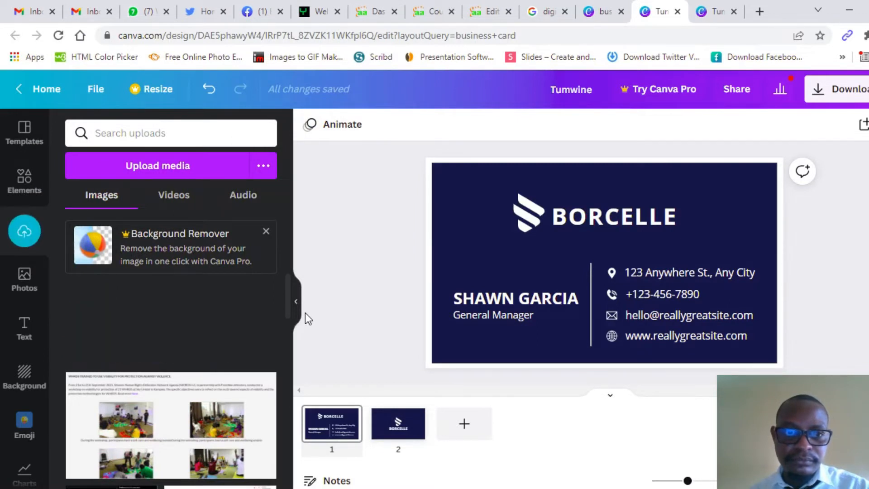
Step: Place and shrink the uploaded logo on the card, then shift BORCELLE and the S icon right
drag(165, 324, 452, 211)
drag(377, 174, 449, 199)
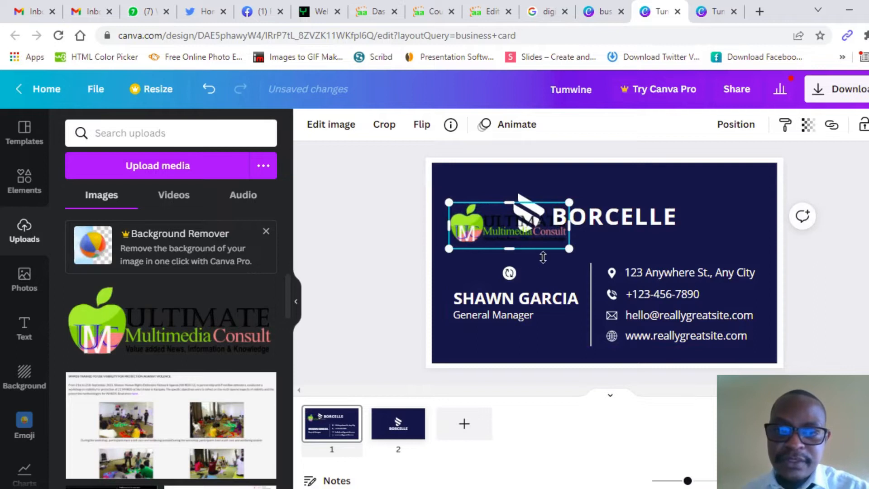
click(618, 222)
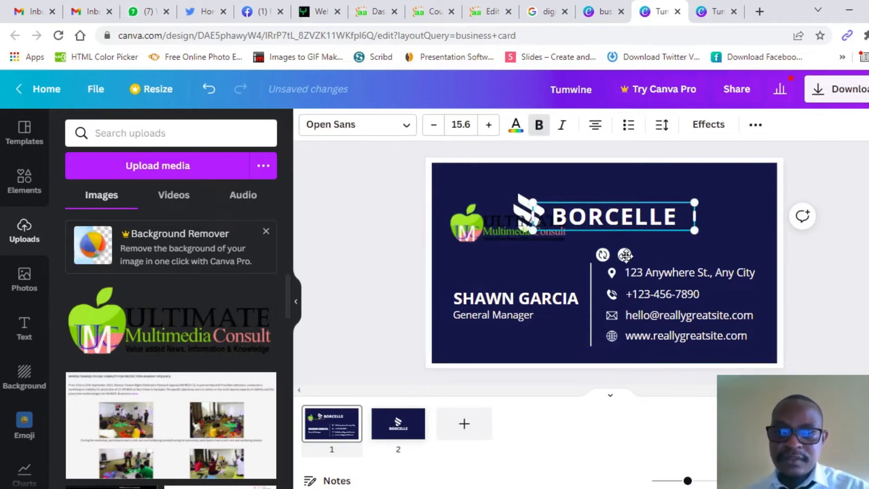
drag(624, 254, 696, 254)
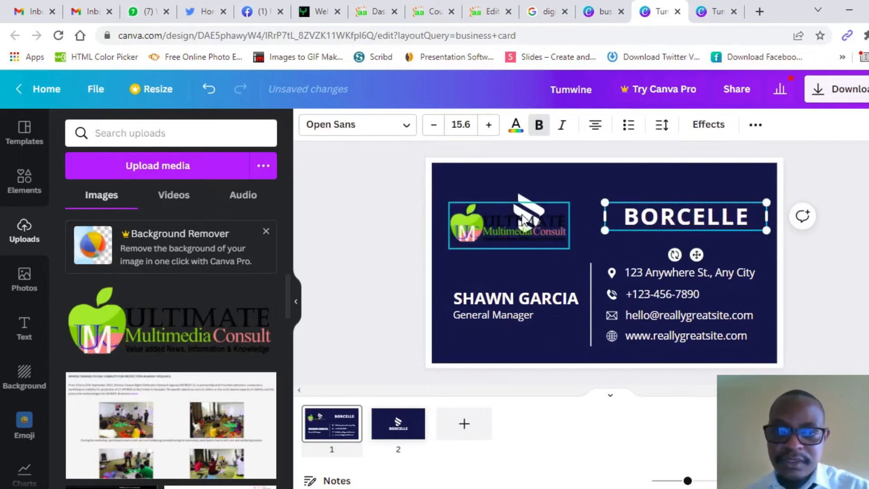
click(520, 199)
drag(540, 256, 606, 246)
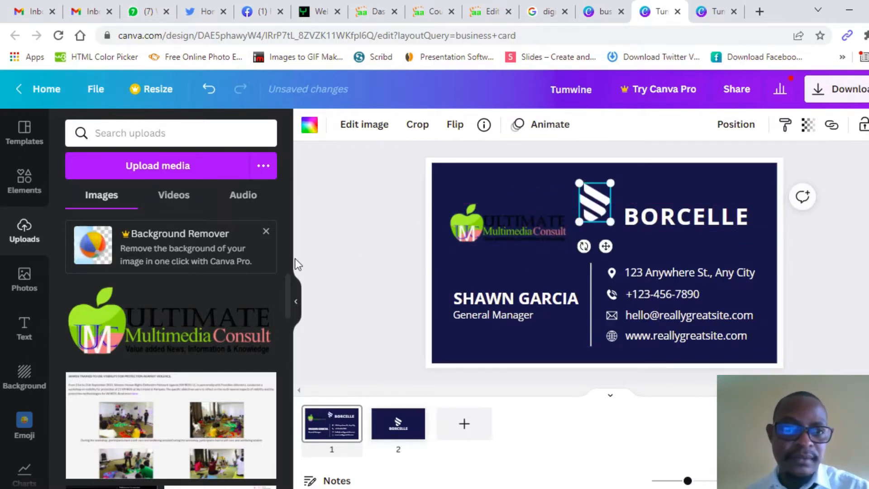
click(21, 193)
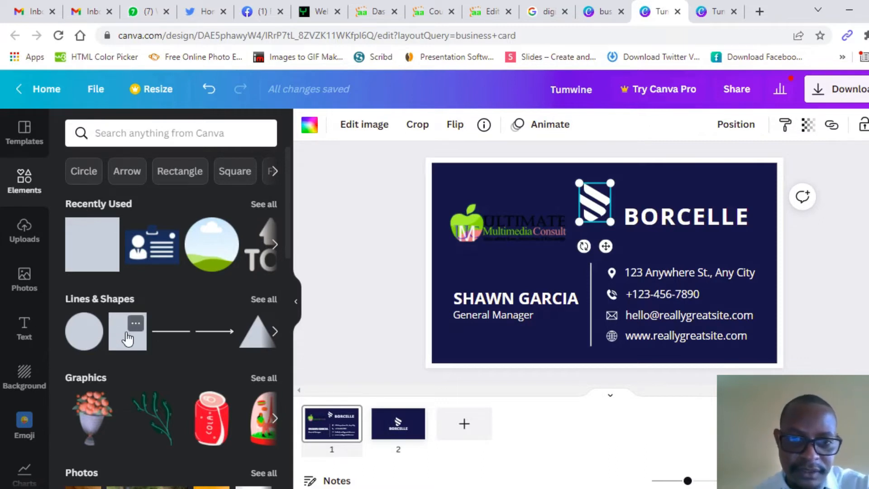
Step: Add a square as a bar at the top-left and bring the logo in front of it
click(127, 336)
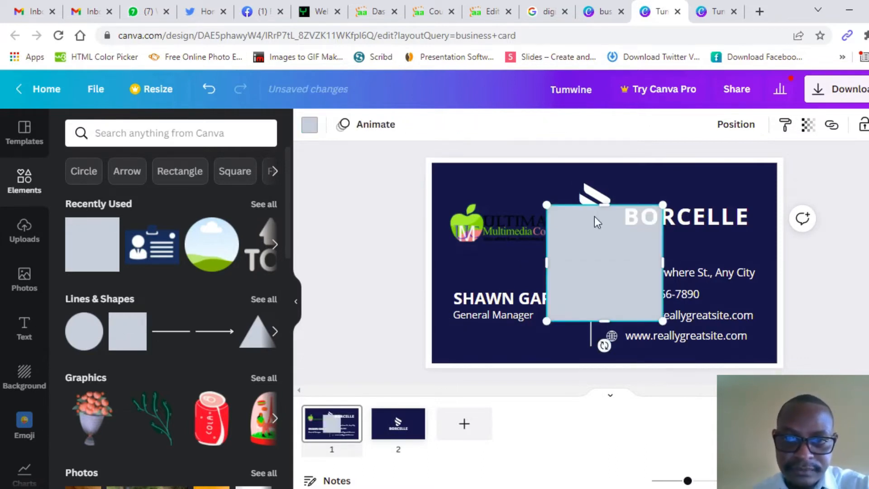
drag(605, 205, 608, 279)
drag(614, 344, 507, 232)
click(525, 232)
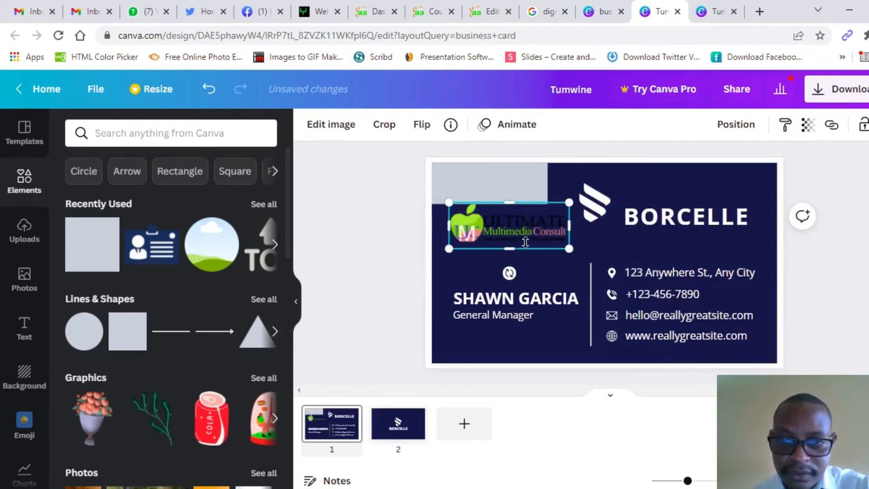
drag(530, 243, 512, 197)
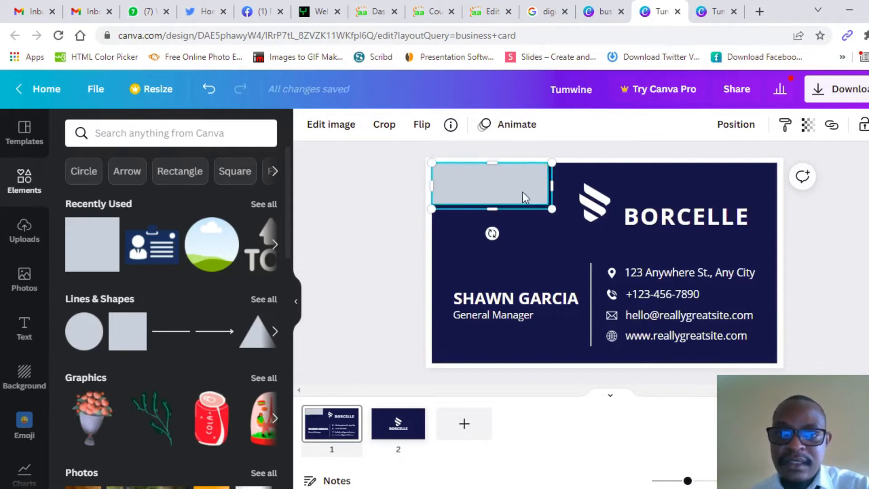
click(735, 131)
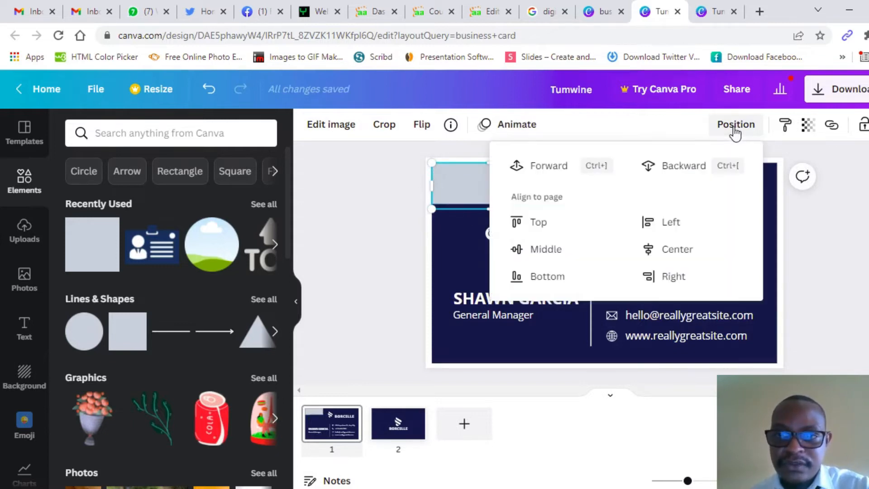
click(549, 166)
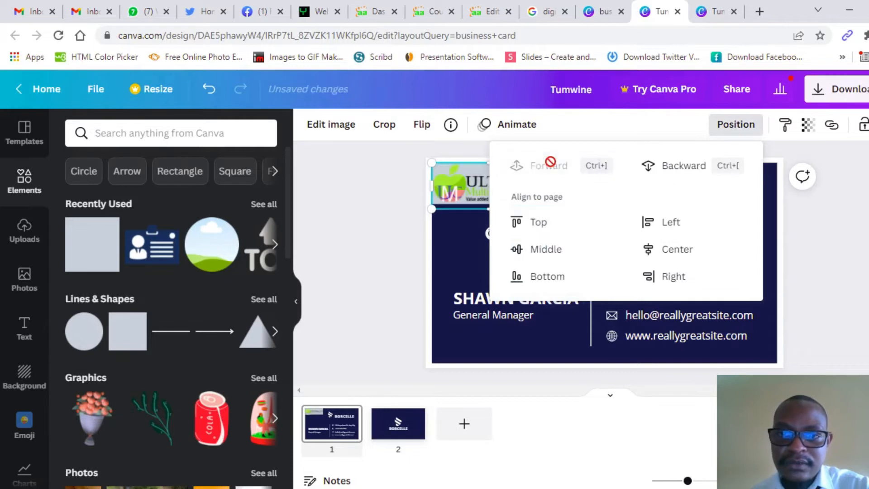
click(384, 199)
click(381, 200)
Step: Shrink the logo to fit the bar and make the bar white
click(449, 191)
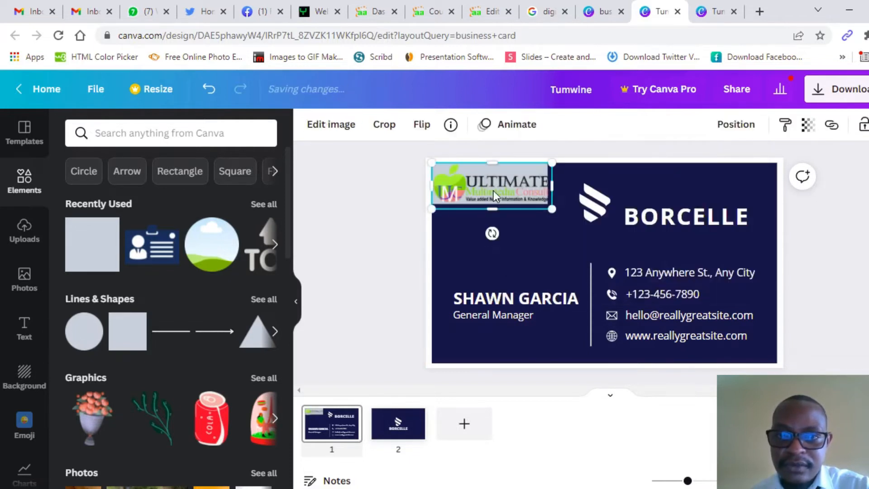
drag(551, 209, 544, 205)
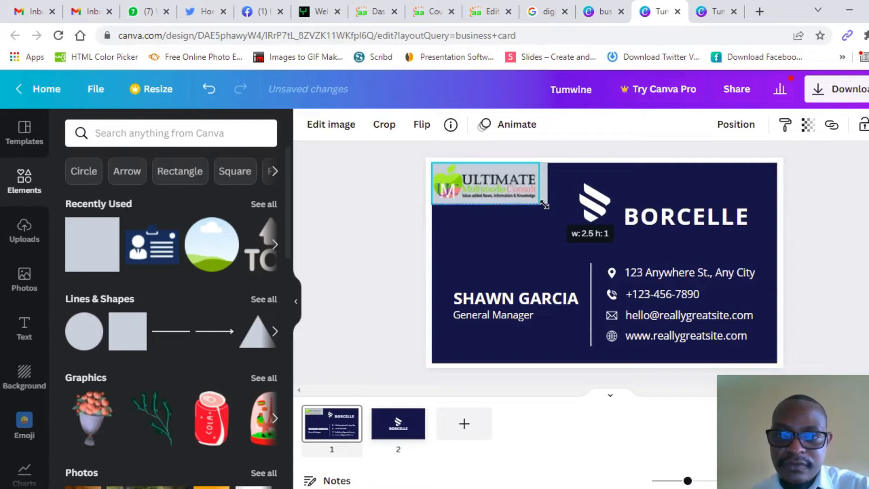
click(400, 220)
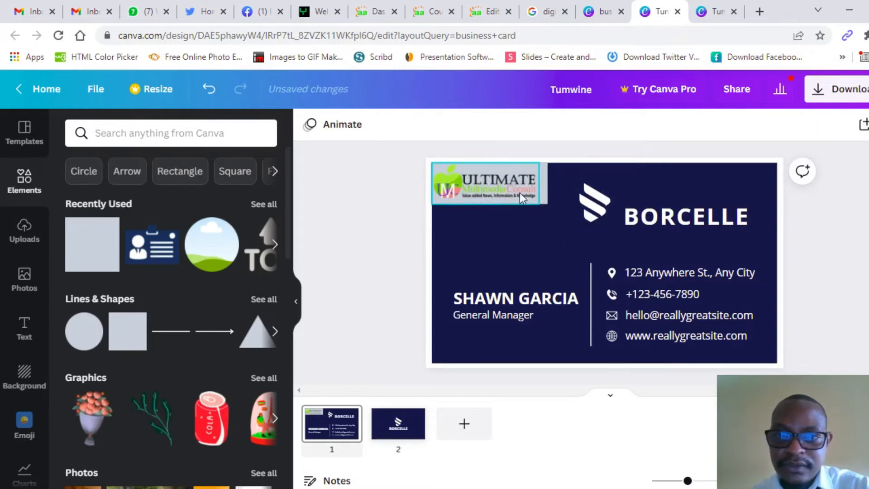
click(504, 183)
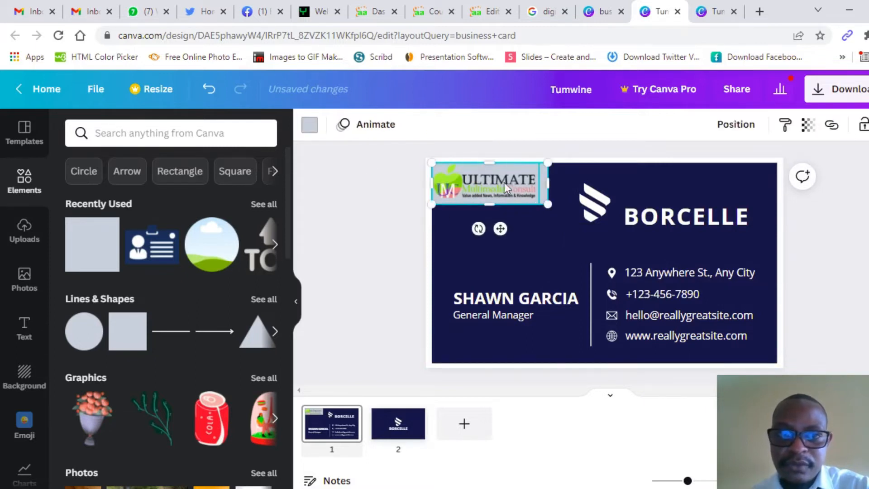
click(310, 126)
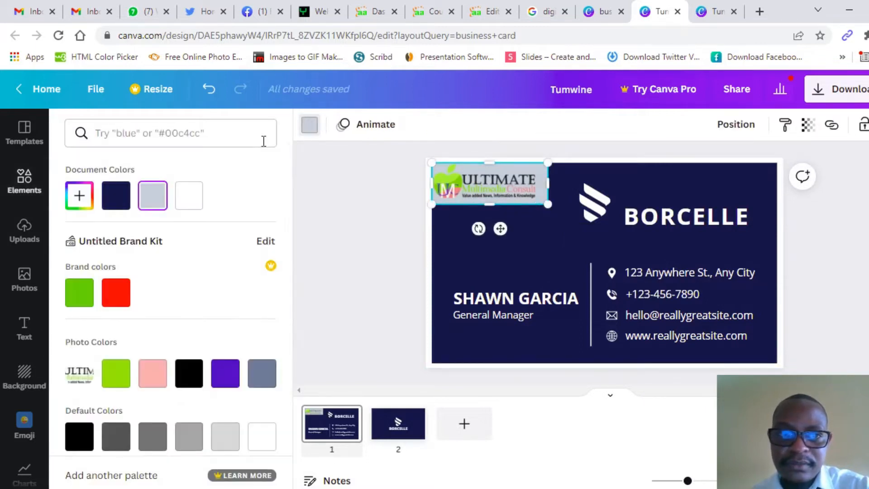
click(185, 202)
click(374, 229)
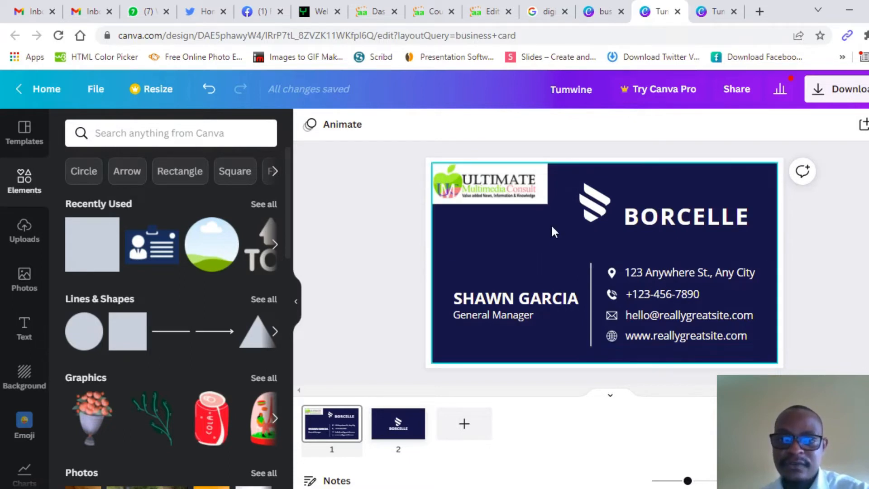
Step: Change the front background from navy to dark green #104408
click(564, 186)
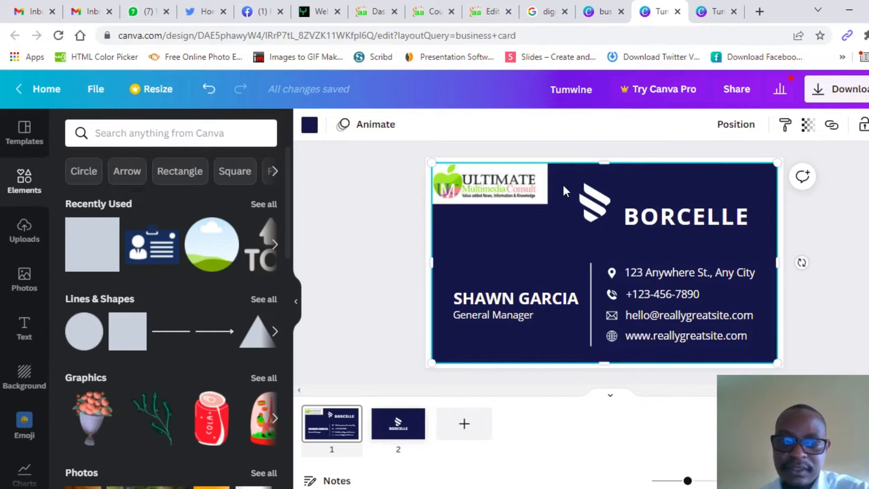
click(310, 126)
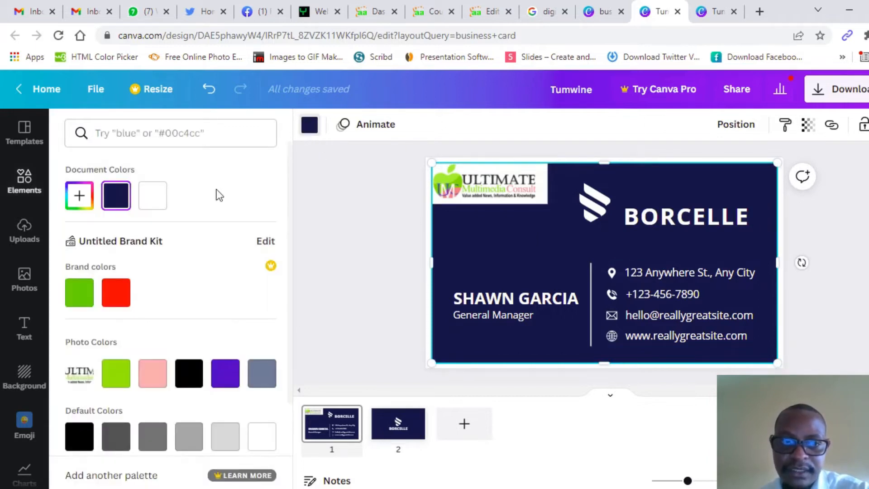
scroll(188, 303, down, 3)
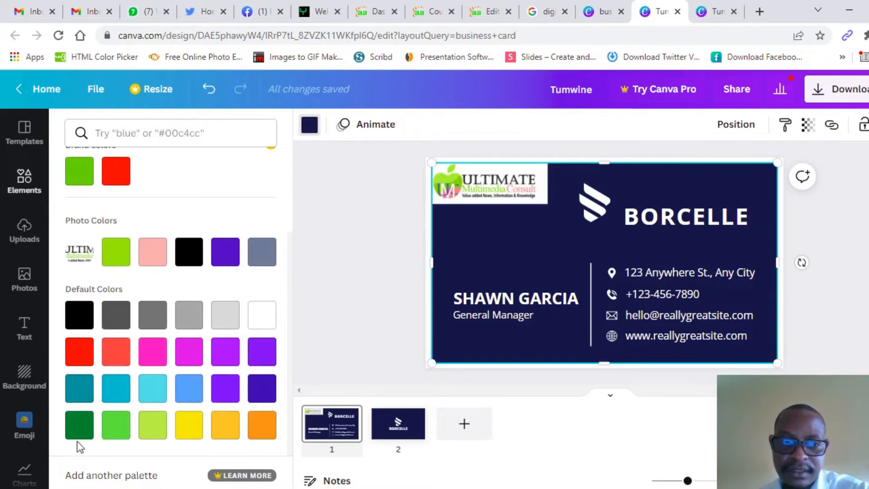
click(83, 424)
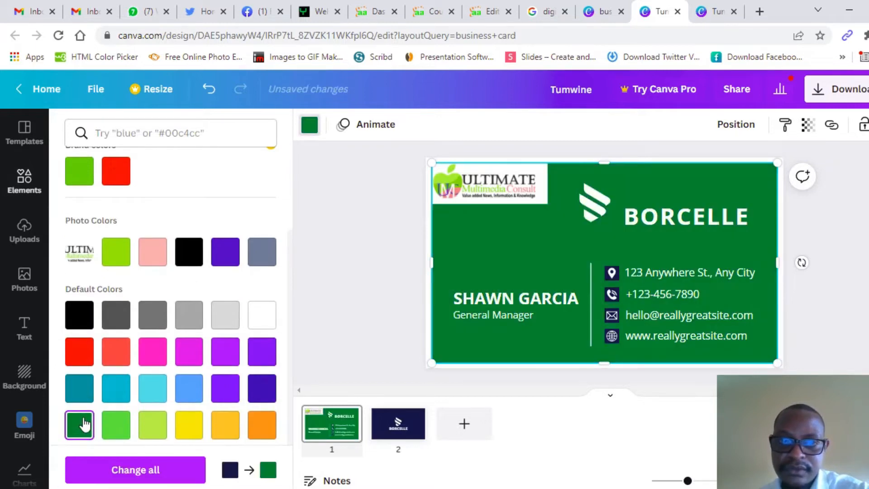
scroll(90, 344, up, 3)
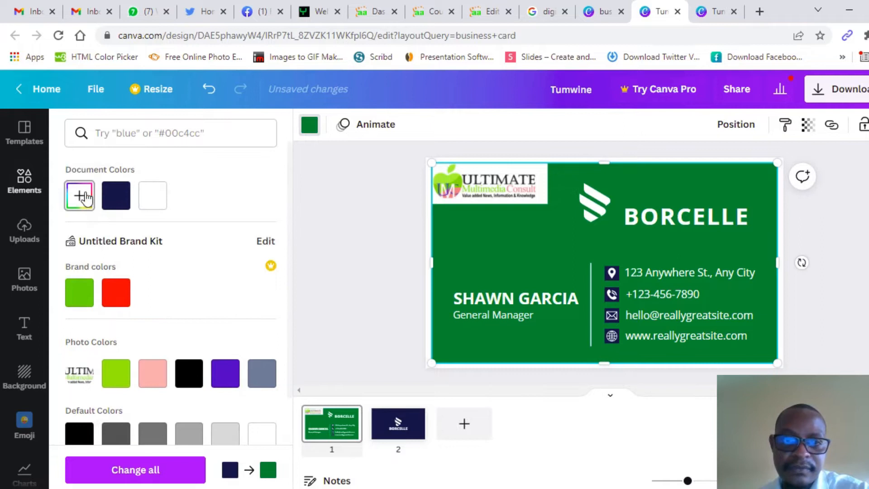
click(81, 197)
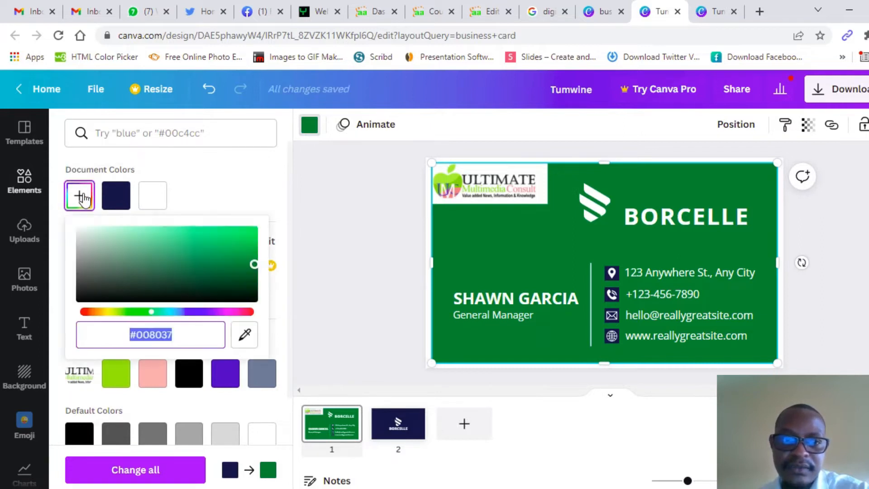
drag(254, 264, 143, 297)
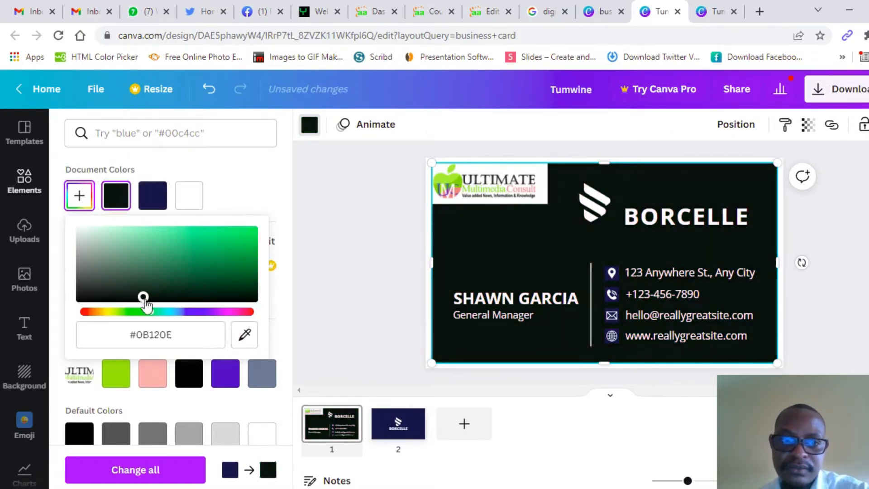
click(183, 341)
text(#104408)
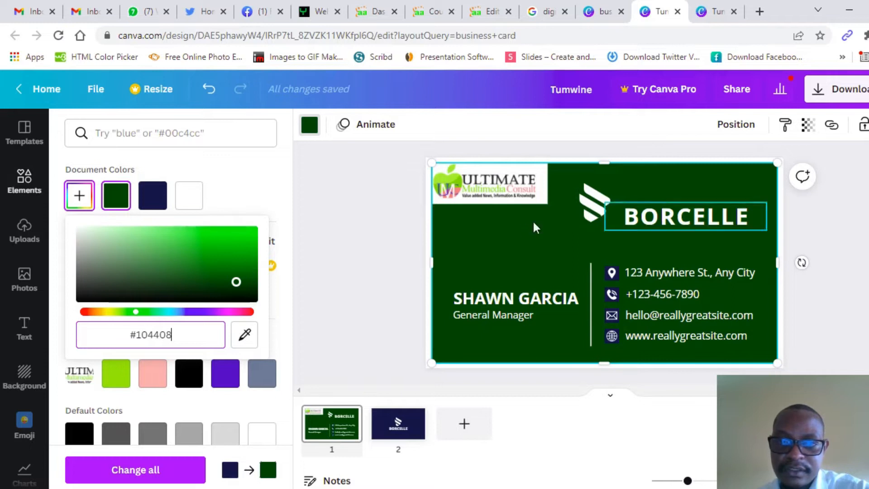
click(366, 282)
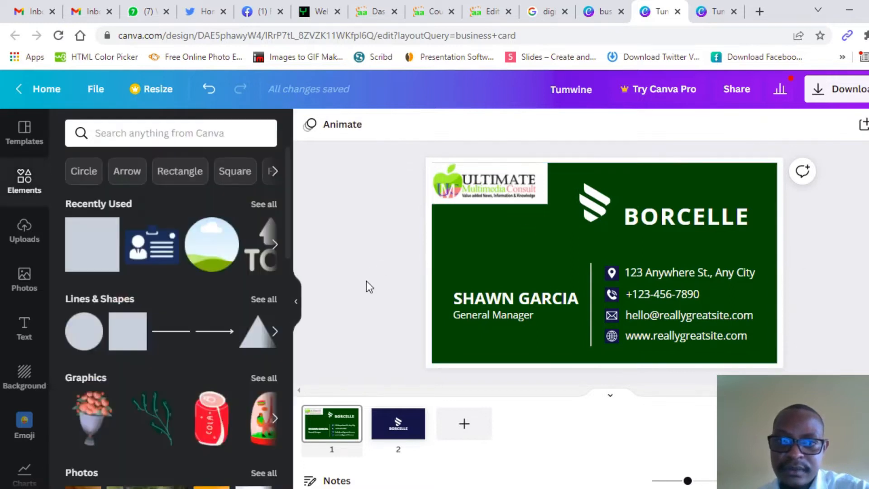
Step: Delete the S icon and replace BORCELLE with 'ULTIMATE MULTIMEDIA CONSULT'
click(587, 213)
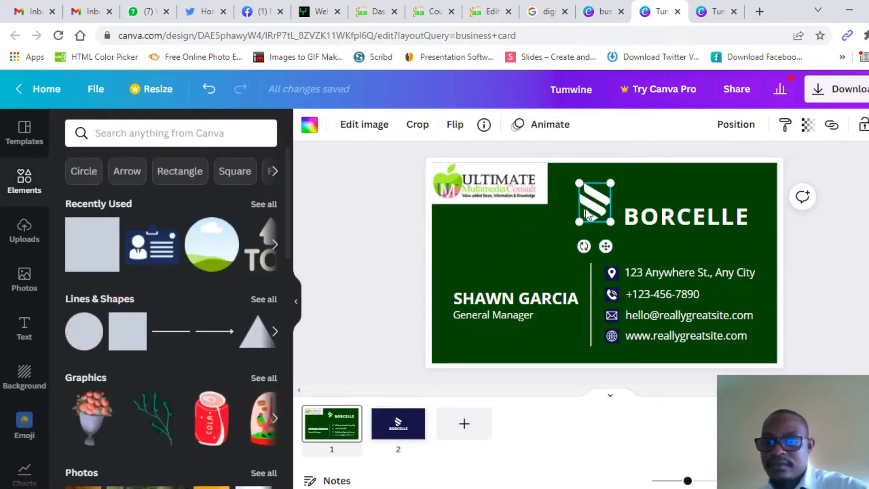
key(Delete)
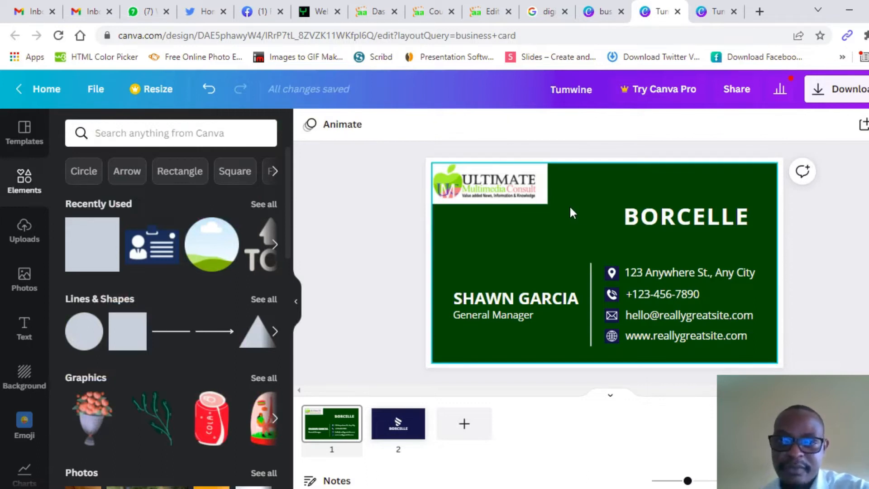
click(650, 222)
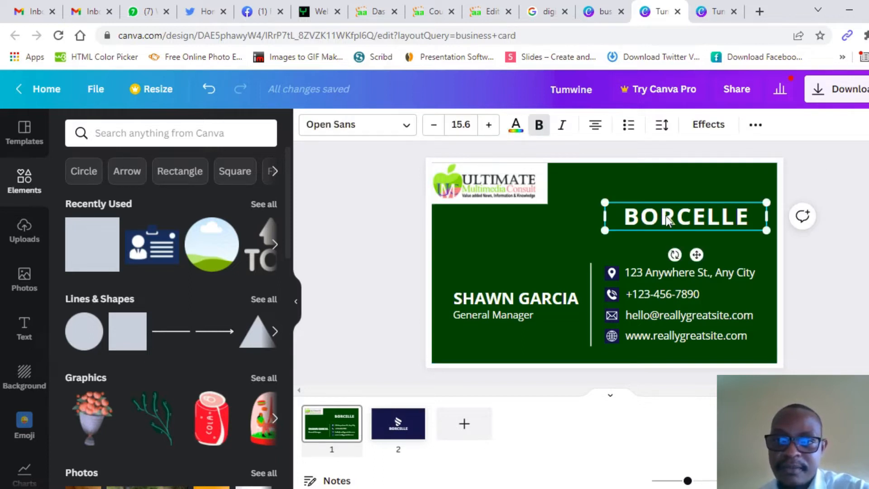
double_click(749, 221)
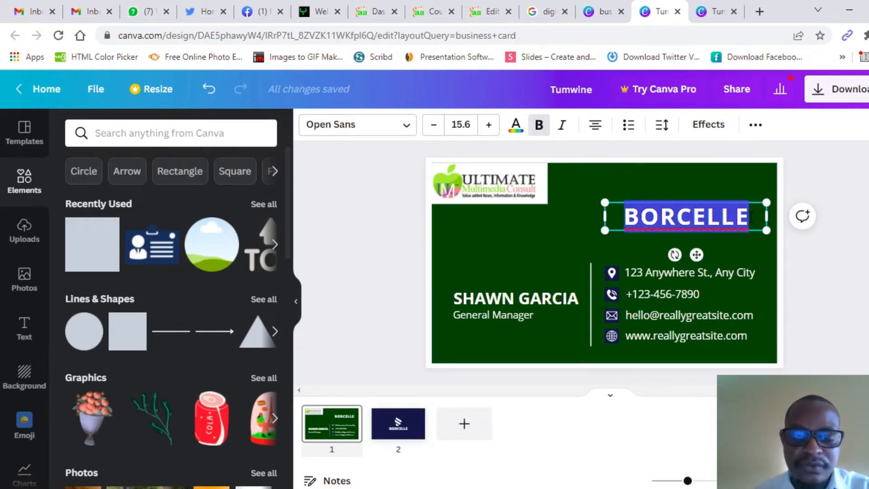
text(ULTI)
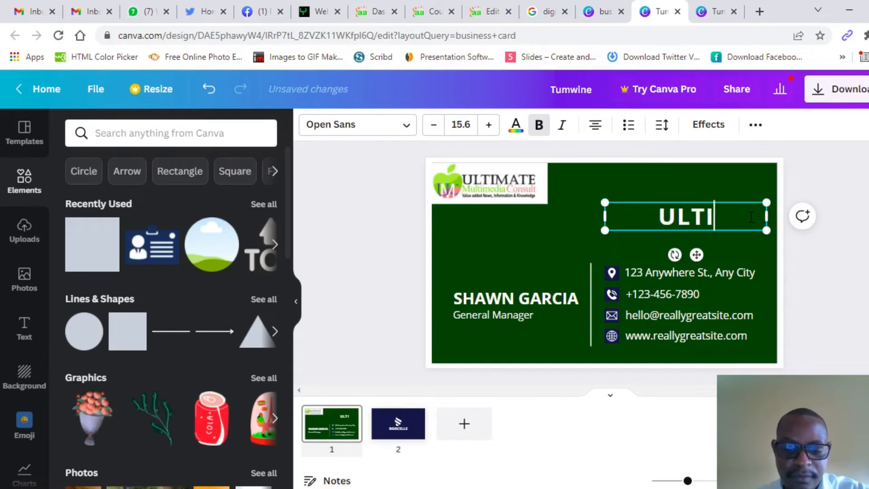
text(MATE)
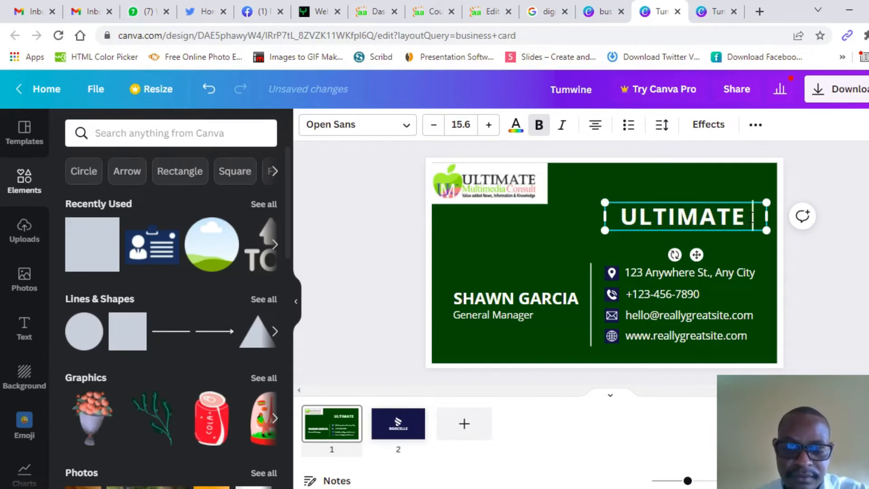
text( MULTIMEDIA)
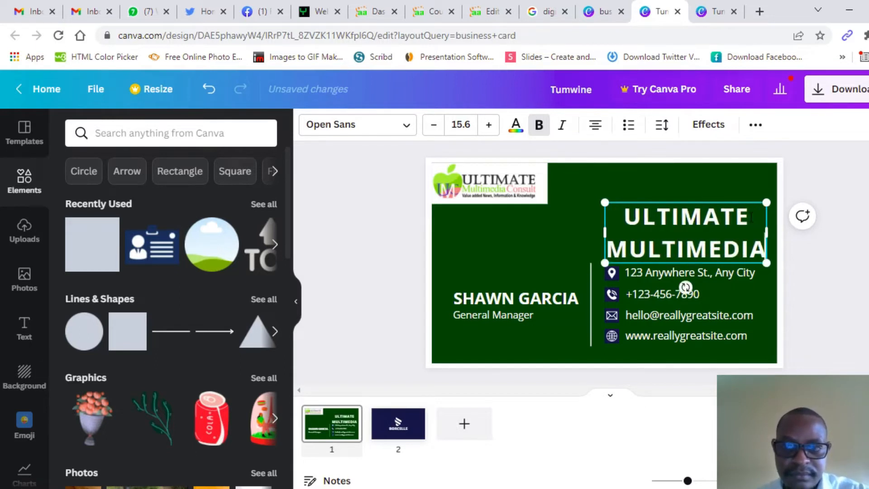
text( CONSULT)
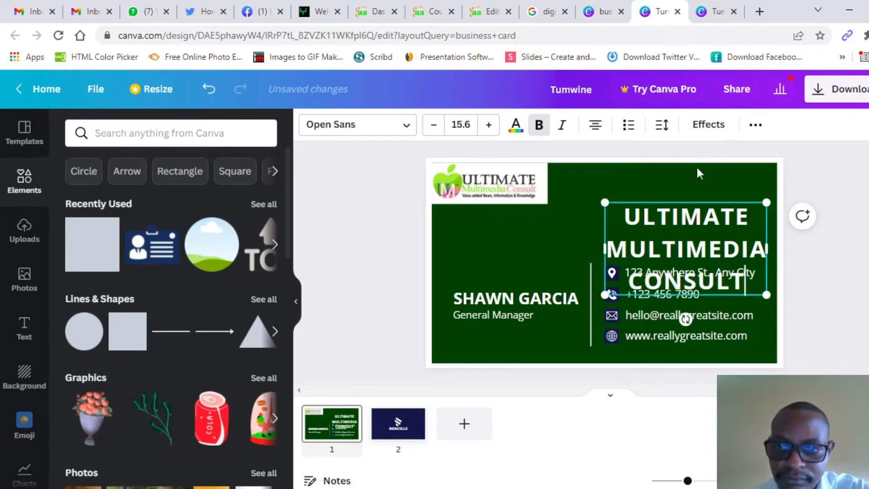
Step: Move and widen the title box across the card, shrink the text slightly, and select it all
drag(686, 204, 589, 206)
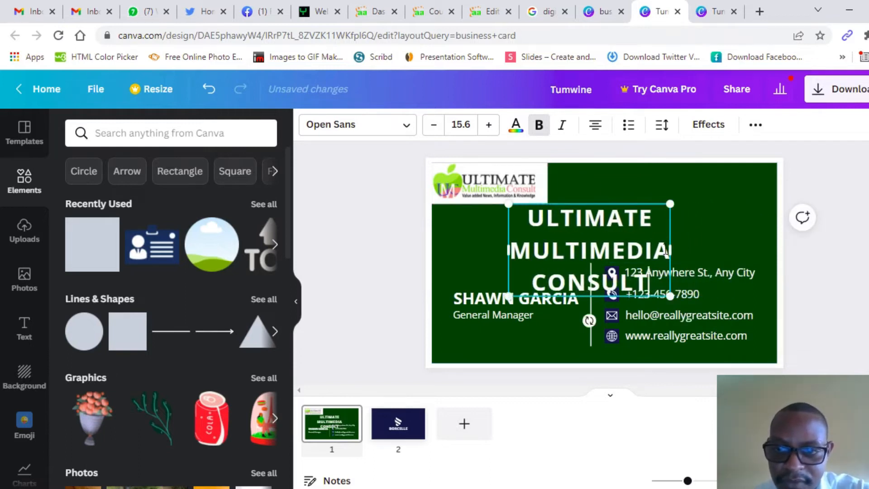
drag(670, 250, 770, 250)
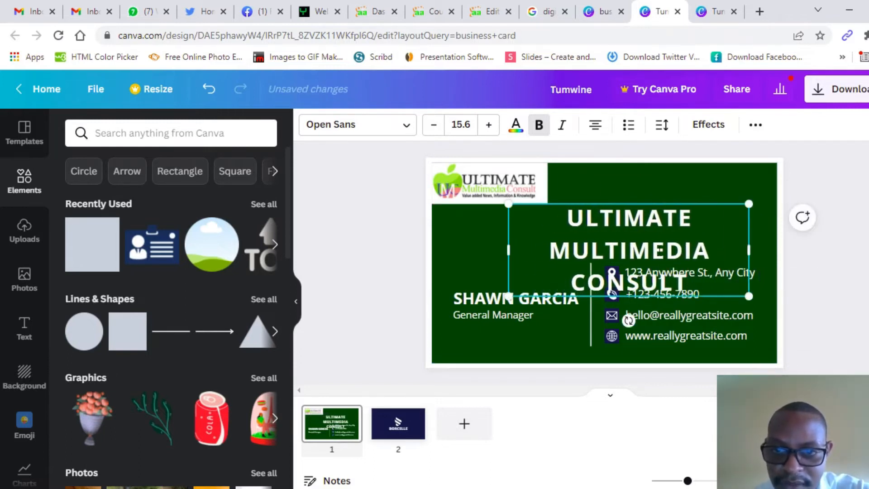
drag(500, 249, 424, 245)
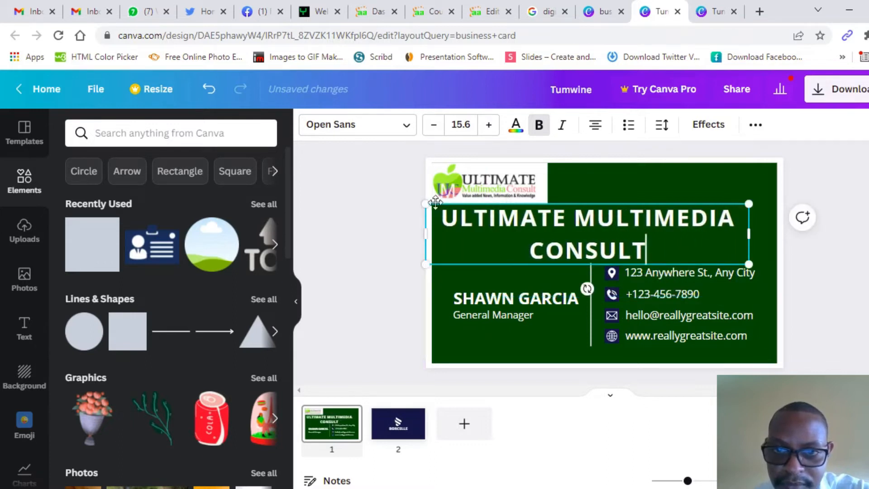
drag(426, 203, 447, 208)
drag(655, 252, 458, 181)
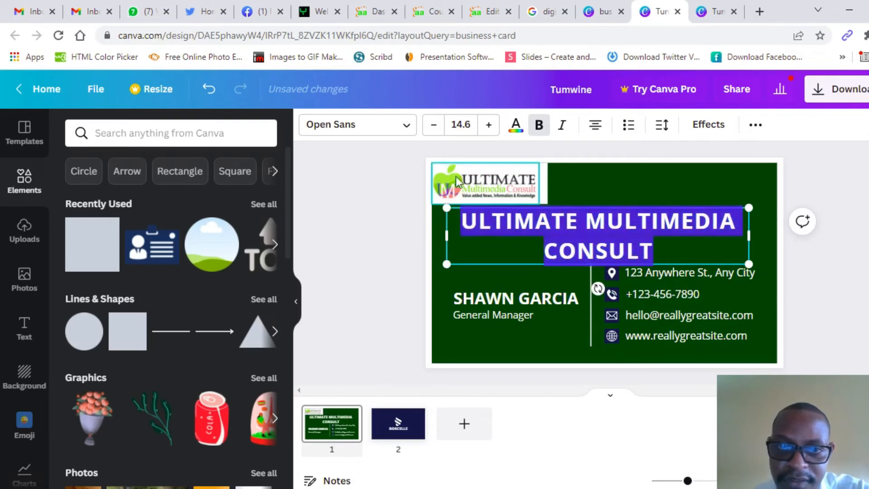
Step: Reduce the title font size to 9.6 and move it down, centred below the logo
click(434, 126)
click(434, 126)
click(434, 126)
click(435, 127)
click(435, 127)
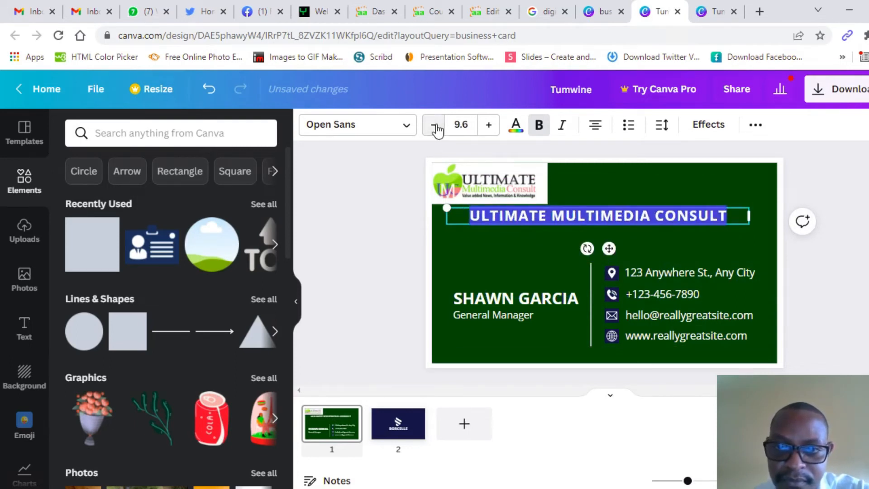
drag(608, 250, 617, 269)
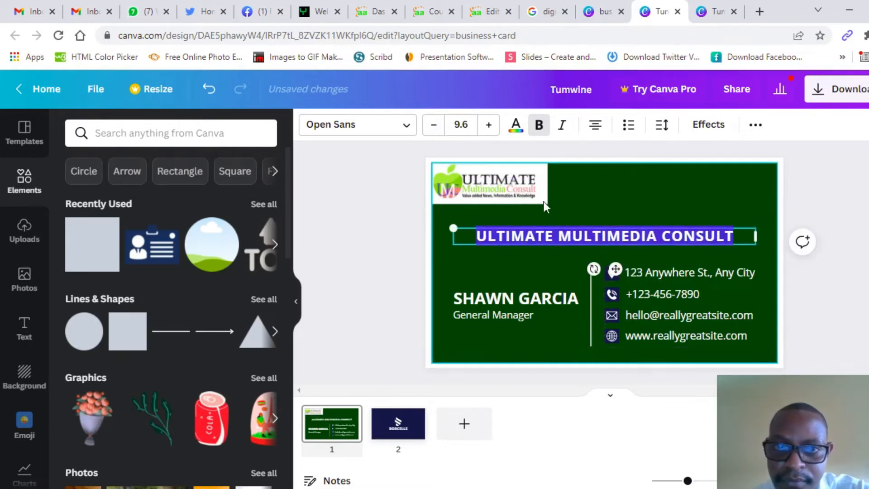
Step: Set the title font to Crimson Pro and add a low-intensity Lift effect
click(406, 129)
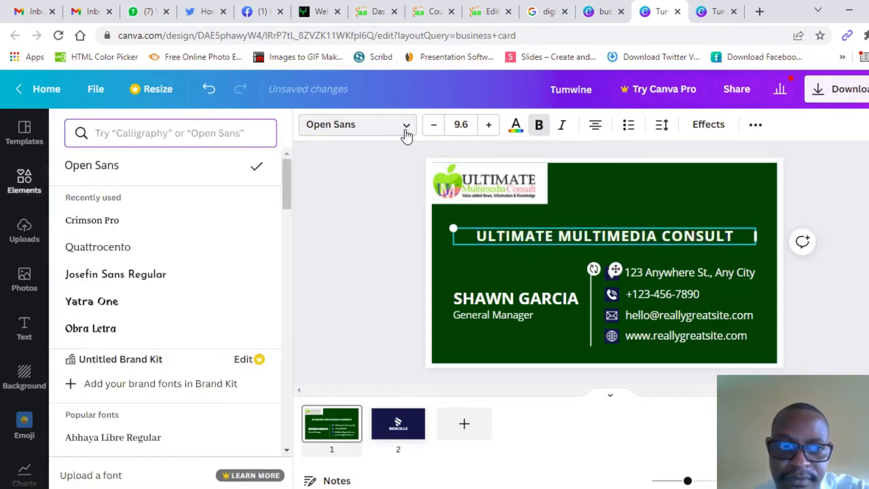
click(112, 220)
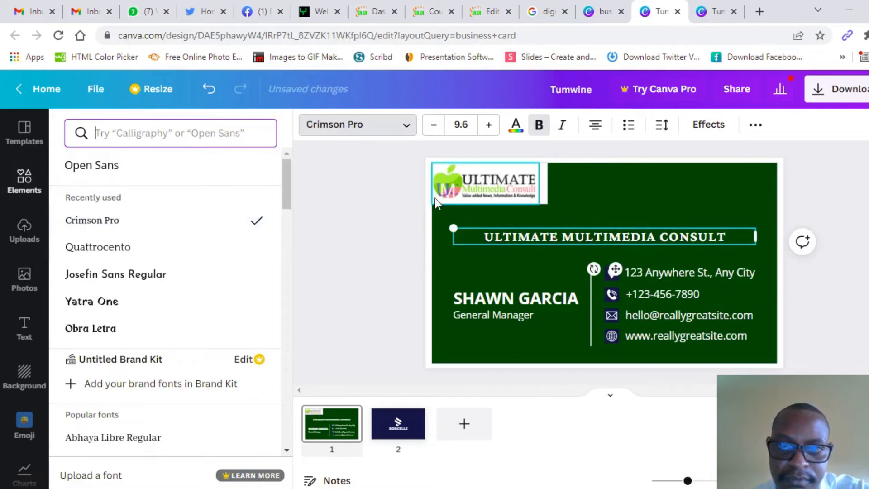
click(712, 130)
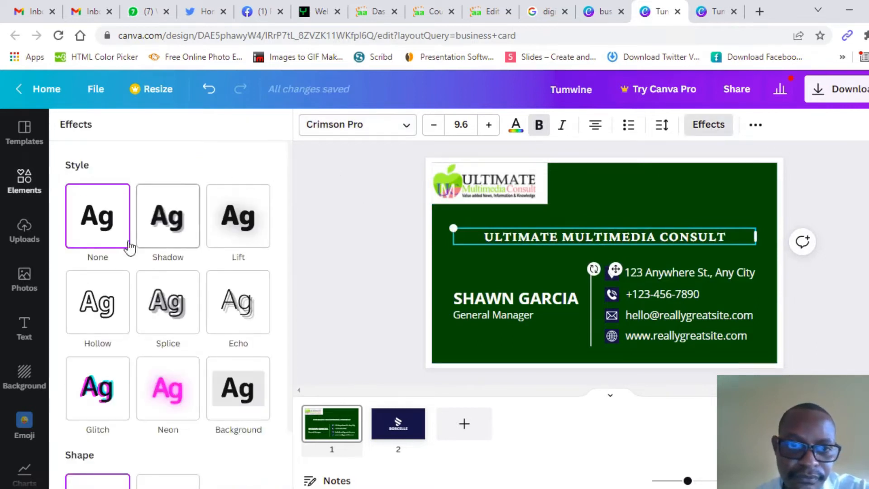
click(243, 219)
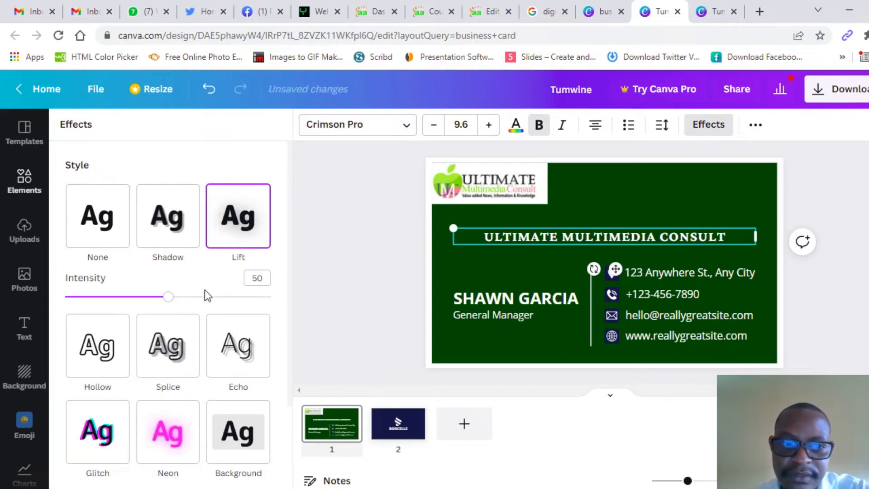
drag(171, 297, 84, 297)
click(366, 262)
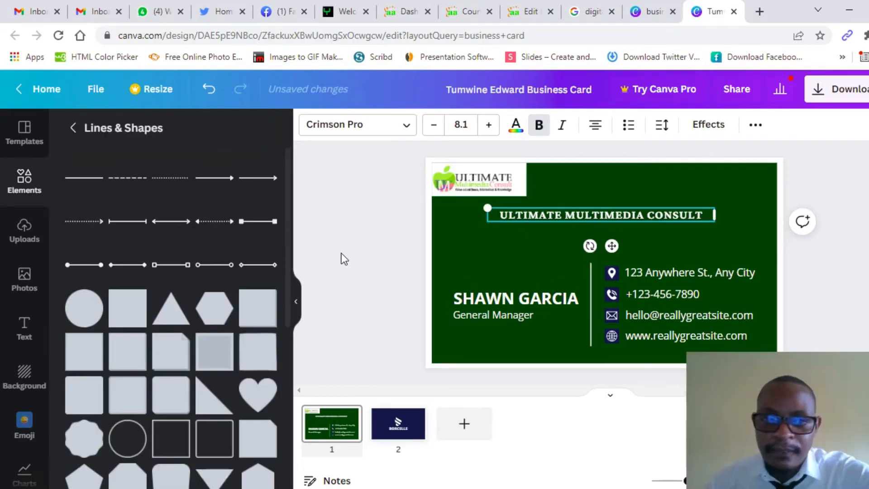
click(344, 262)
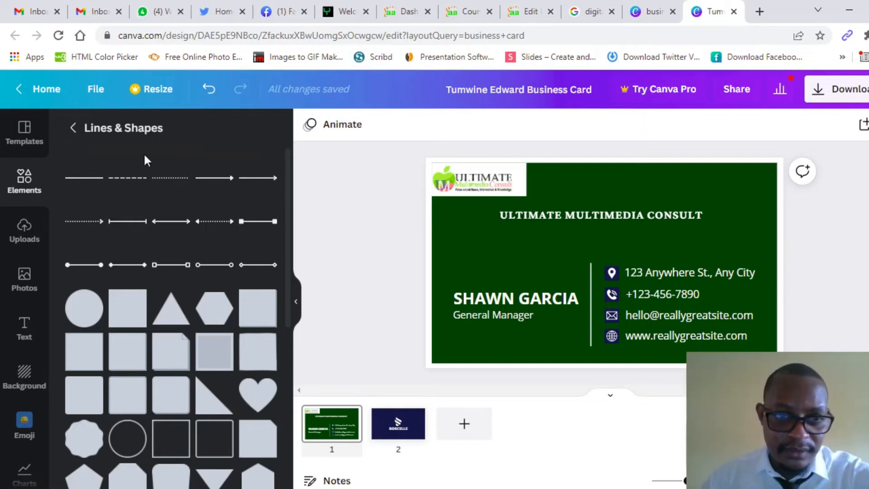
Step: Search the Elements library for 'frames' and browse the results
click(74, 129)
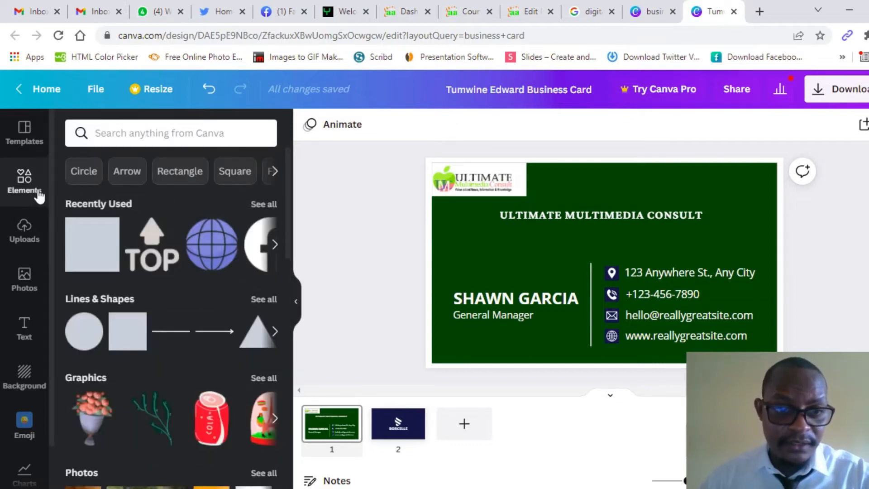
click(170, 125)
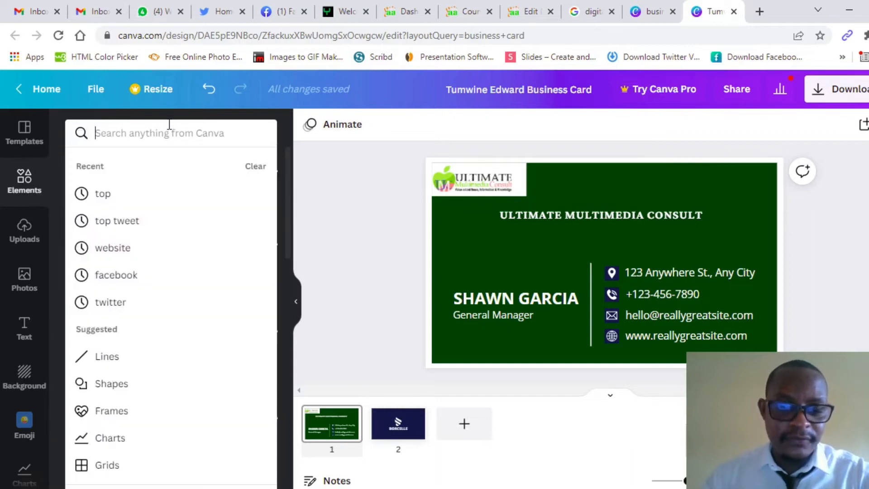
text(frames)
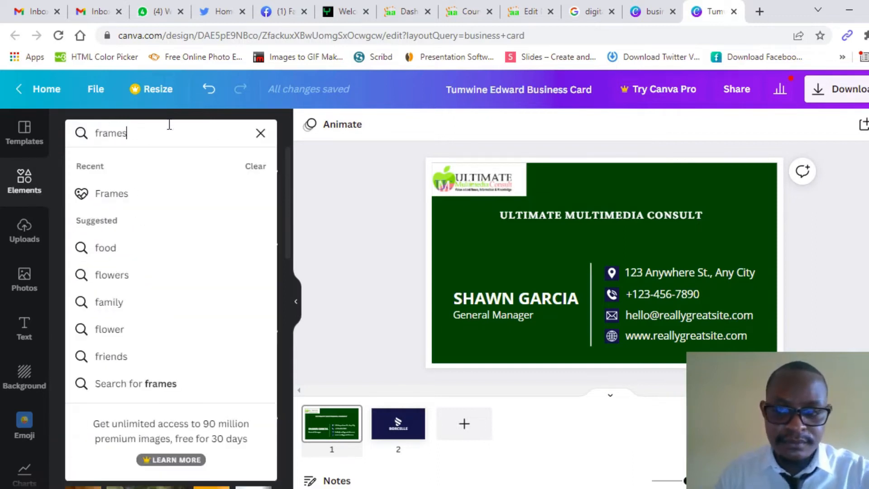
key(Return)
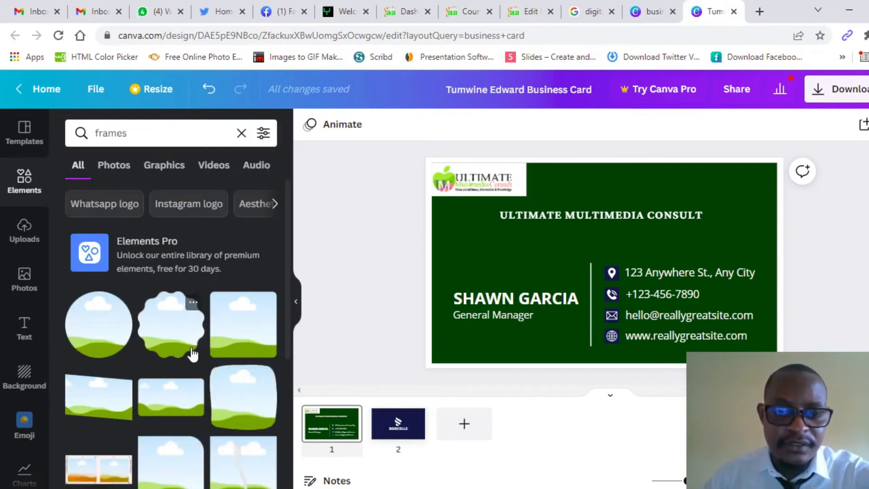
scroll(230, 290, down, 3)
scroll(231, 292, up, 3)
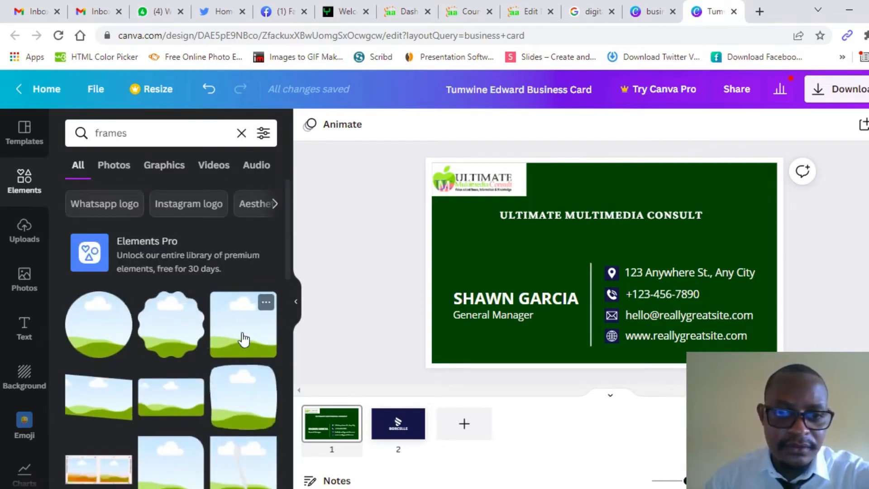
scroll(241, 338, down, 3)
scroll(240, 339, down, 3)
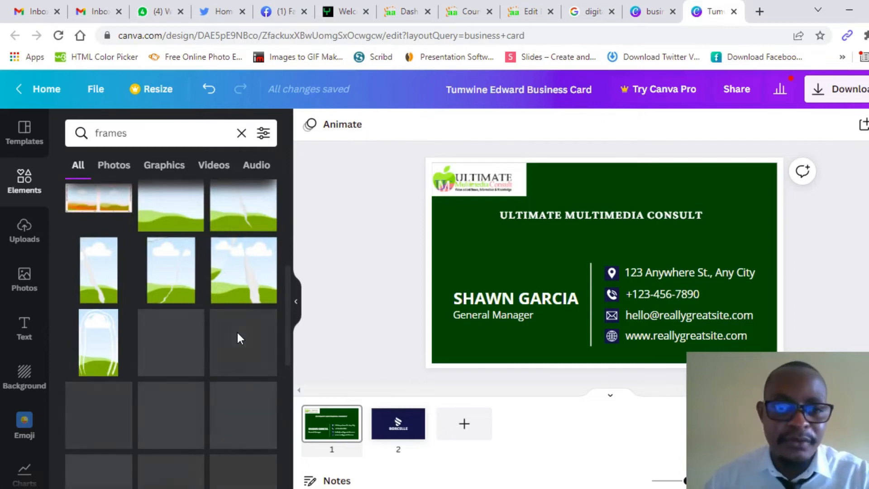
scroll(237, 335, up, 6)
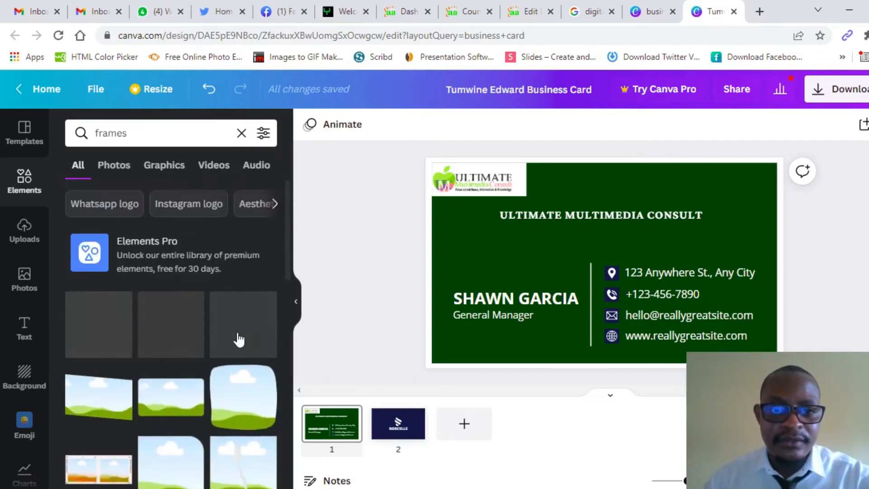
mouse_move(291, 266)
mouse_down()
mouse_move(289, 442)
mouse_move(290, 344)
mouse_move(278, 261)
mouse_up()
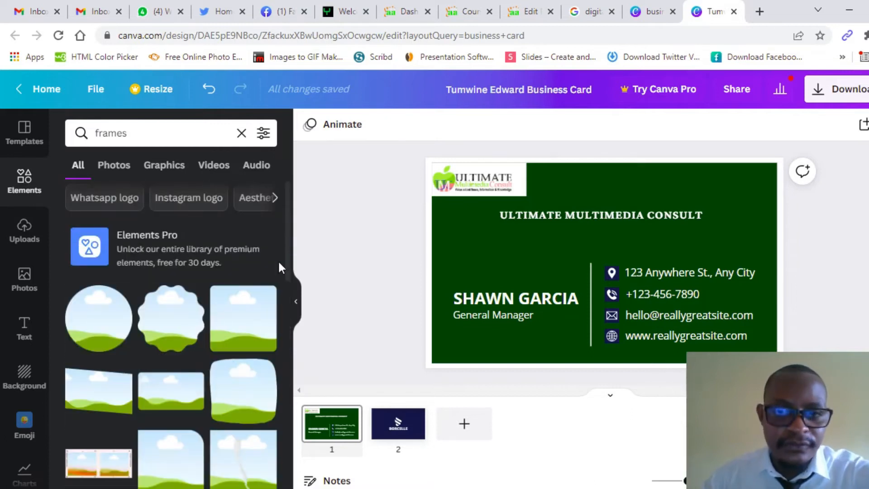
Step: Add a circle frame, shrink it, and place it above the cardholder's name
click(89, 330)
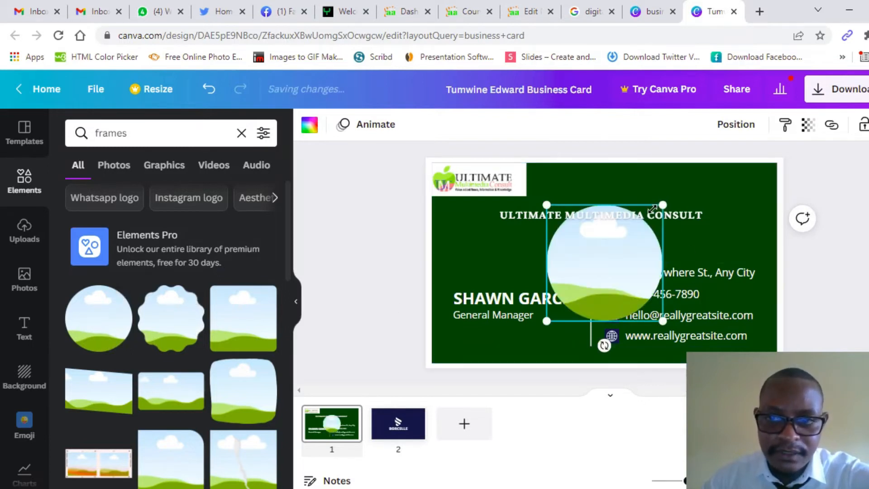
drag(662, 204, 610, 261)
drag(580, 291, 484, 256)
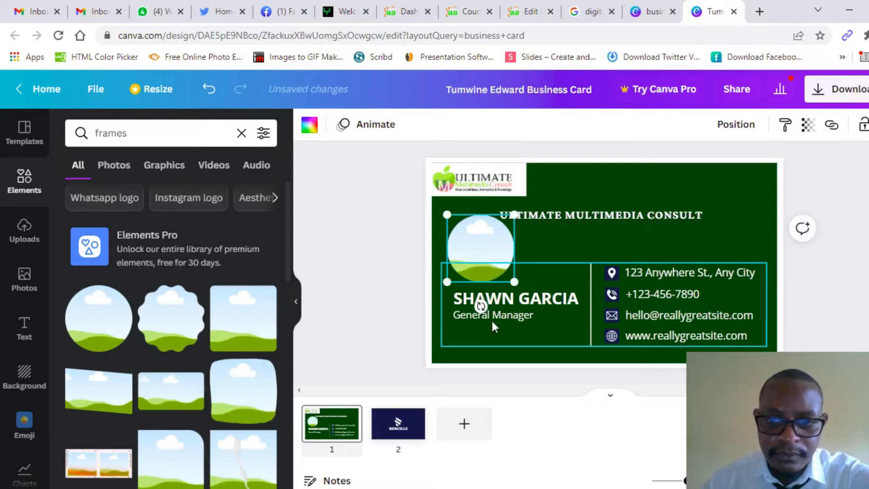
click(504, 321)
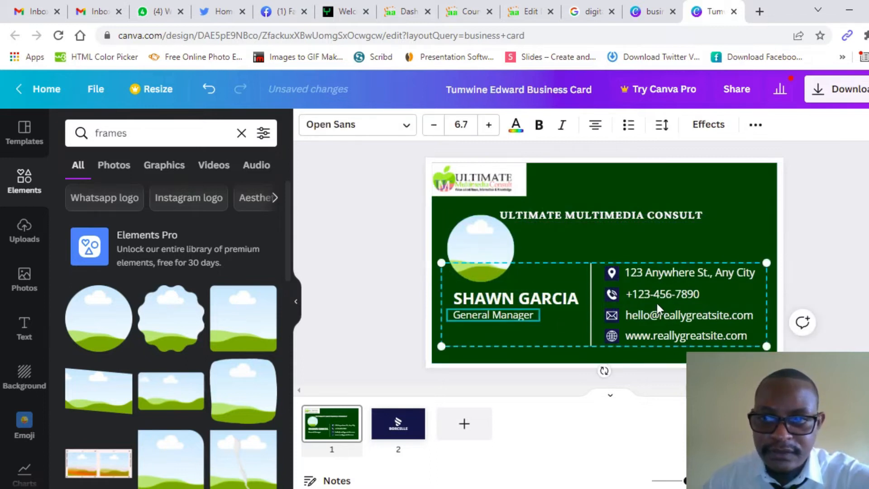
Step: Ungroup the name and contact details block
click(761, 132)
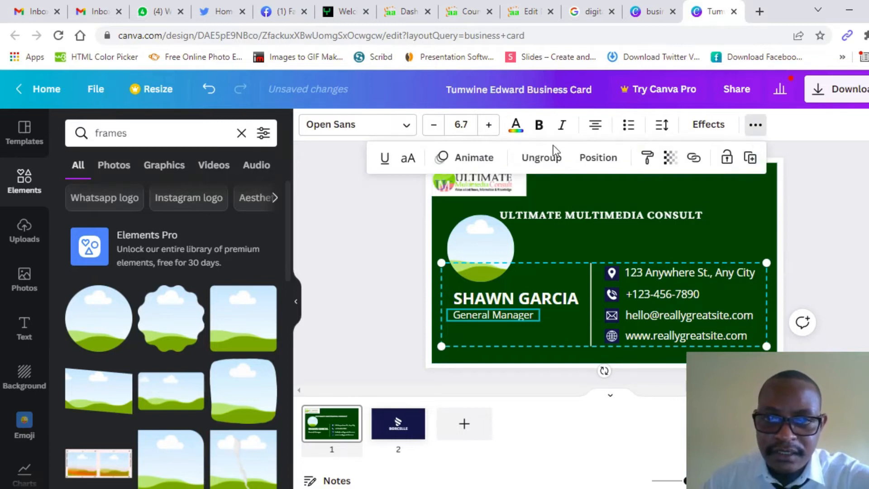
click(548, 159)
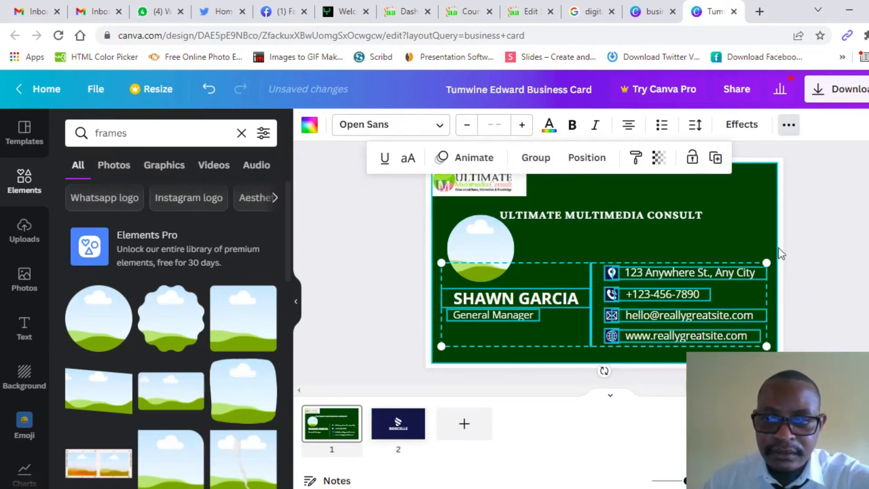
click(851, 244)
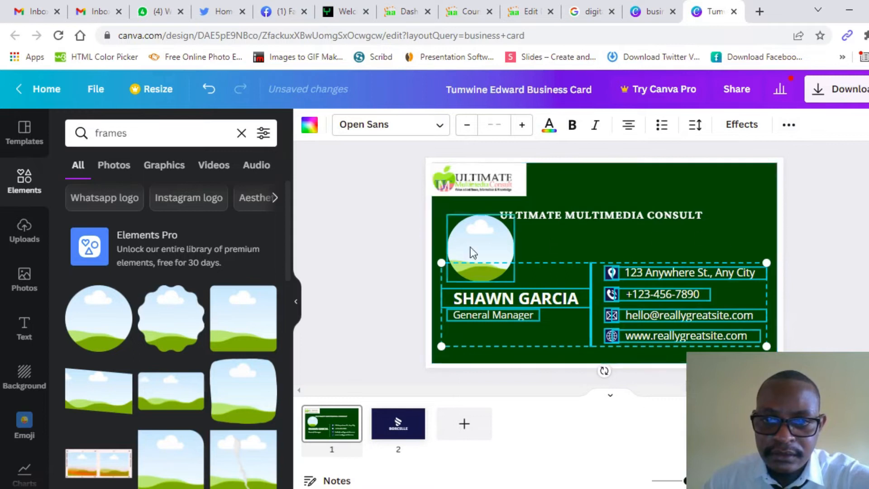
Step: Stack the circle frame, name and General Manager title together on the left
click(381, 267)
click(501, 311)
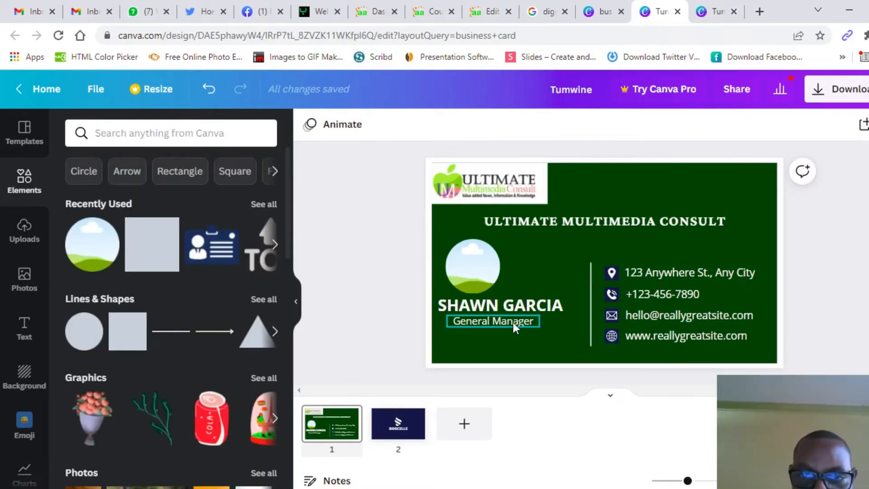
click(512, 322)
mouse_move(512, 322)
mouse_down()
mouse_move(514, 330)
mouse_move(511, 313)
mouse_up()
click(510, 305)
drag(483, 268, 504, 268)
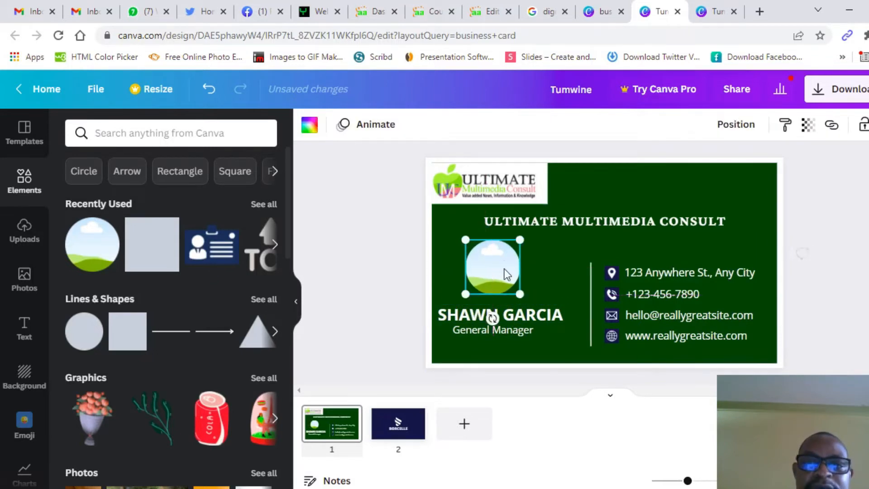
click(365, 281)
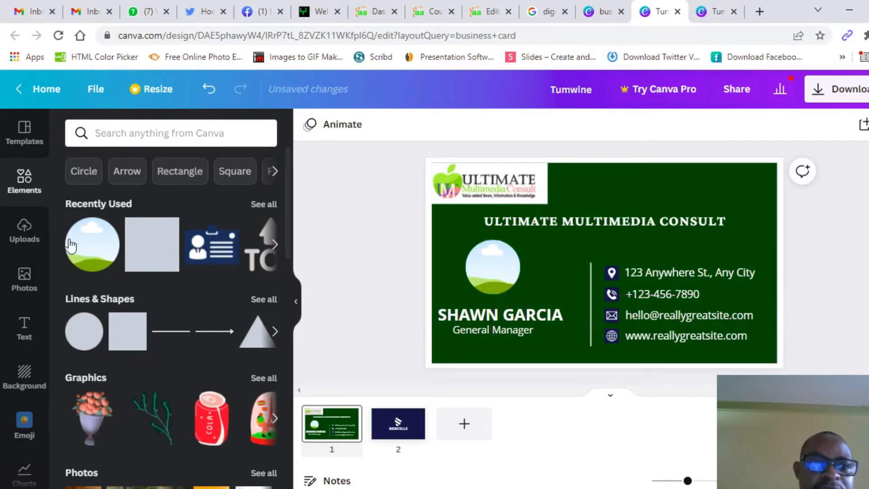
Step: Drag the uploaded photo of a man with a microphone into the circular frame
click(24, 234)
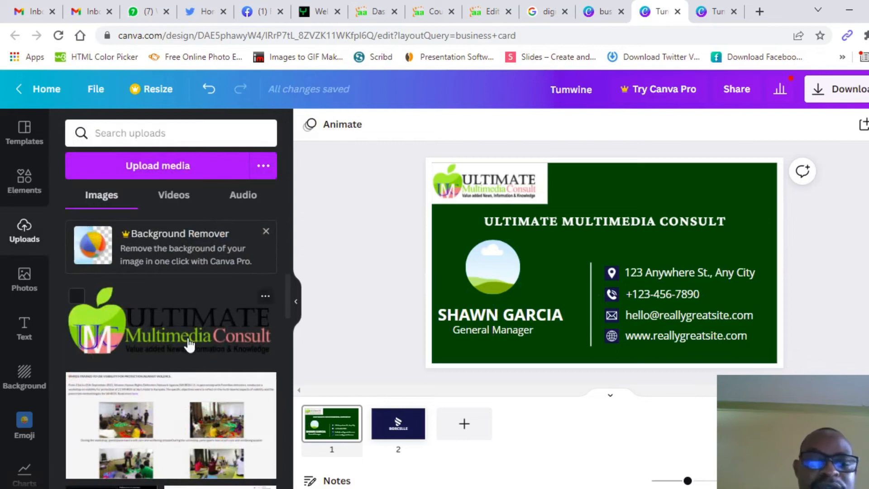
scroll(194, 345, down, 5)
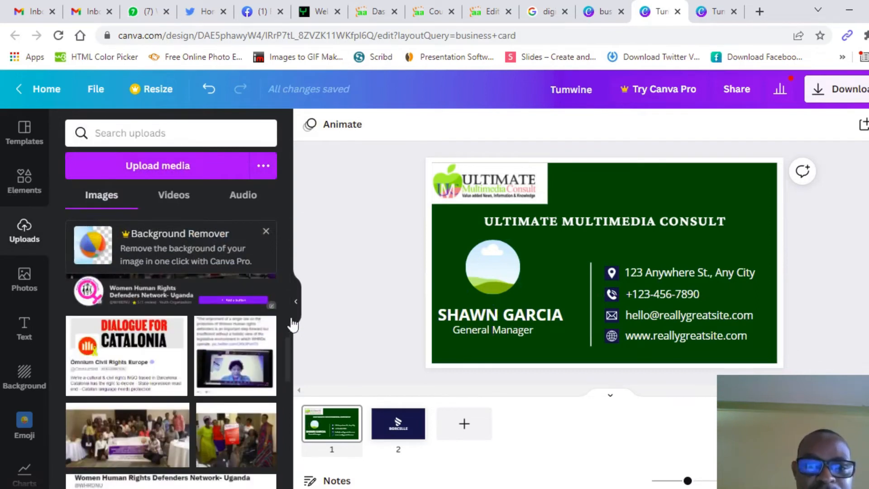
drag(287, 355, 287, 475)
scroll(229, 397, down, 5)
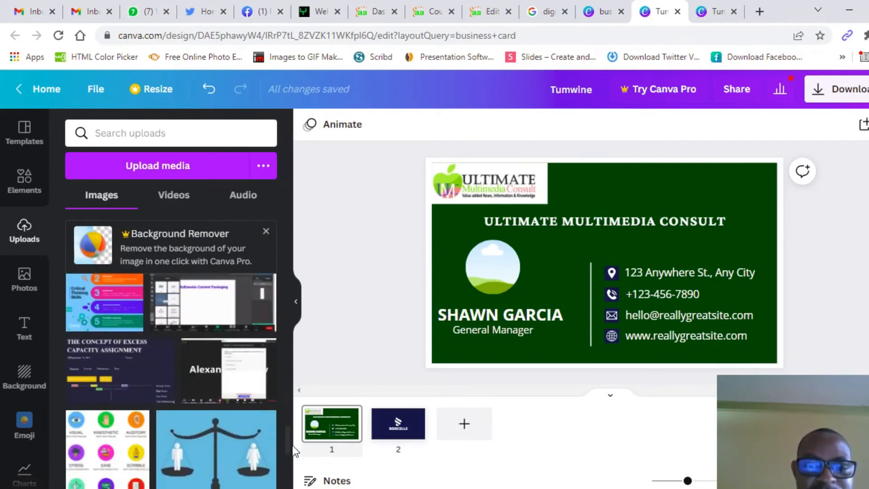
drag(288, 444, 288, 463)
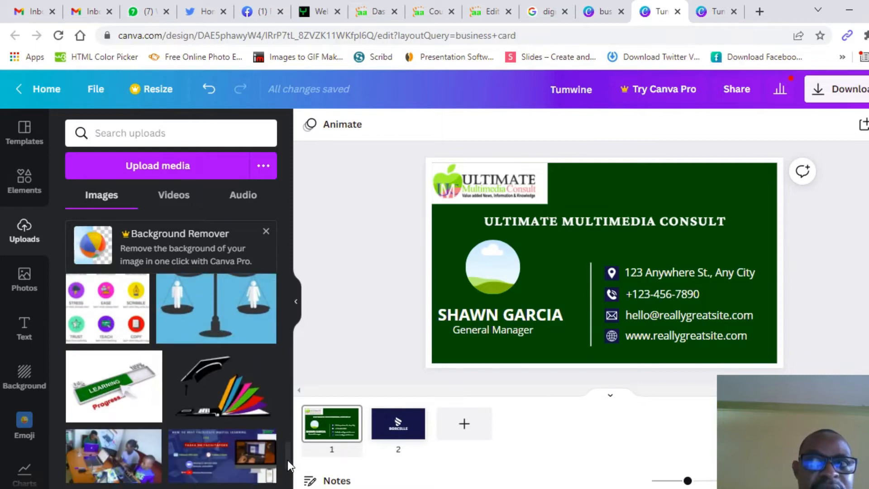
scroll(210, 413, down, 5)
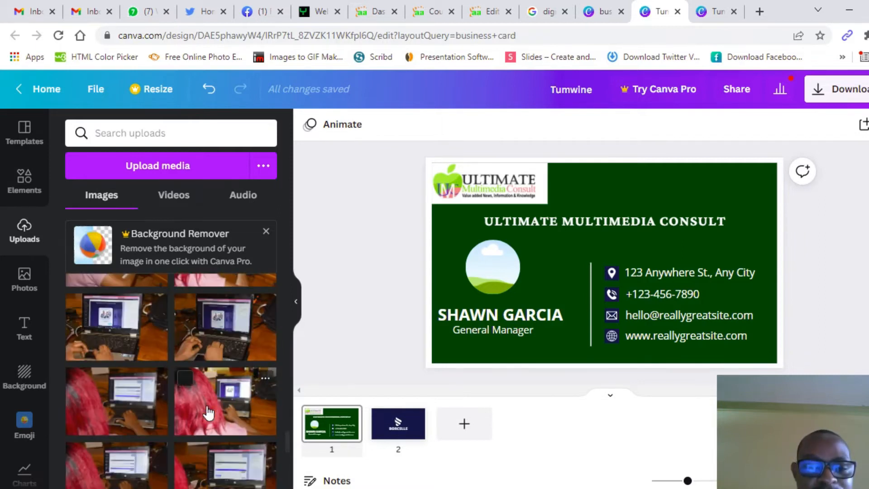
scroll(208, 412, down, 10)
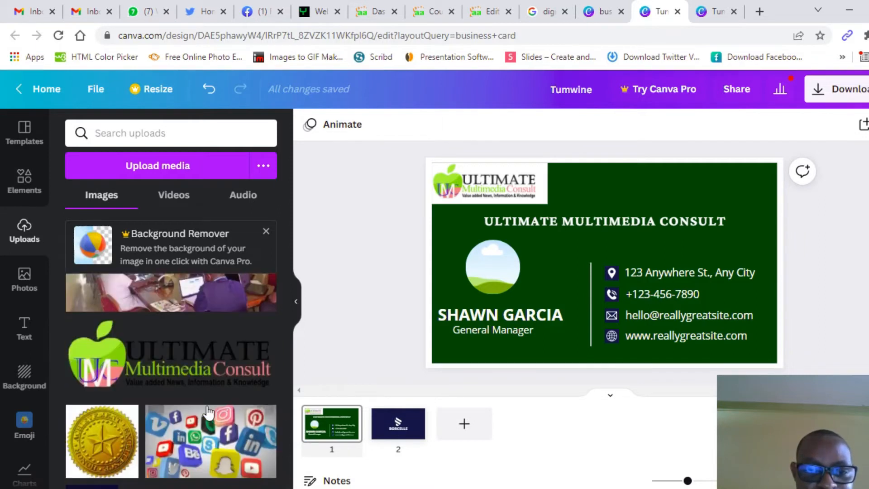
scroll(208, 413, down, 10)
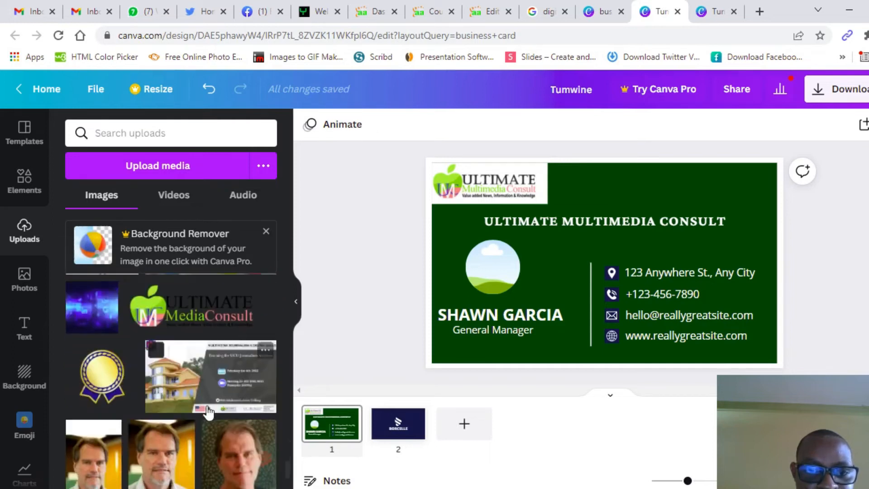
scroll(208, 412, down, 5)
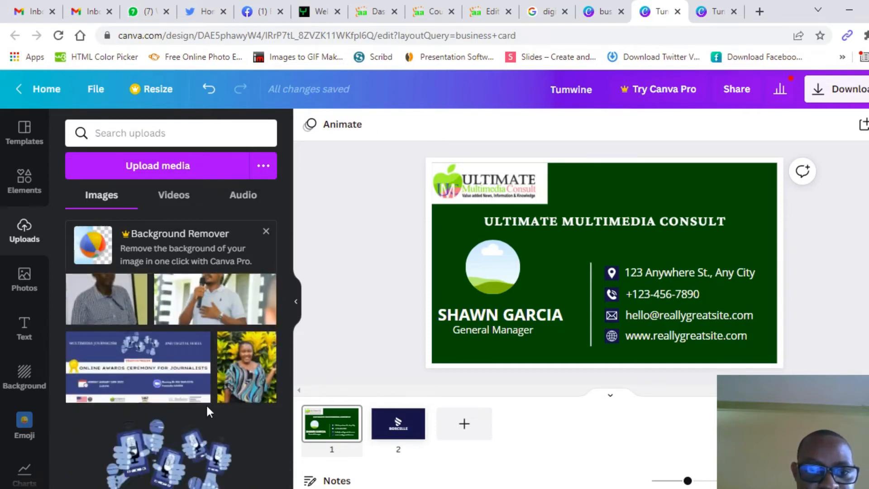
scroll(205, 404, up, 2)
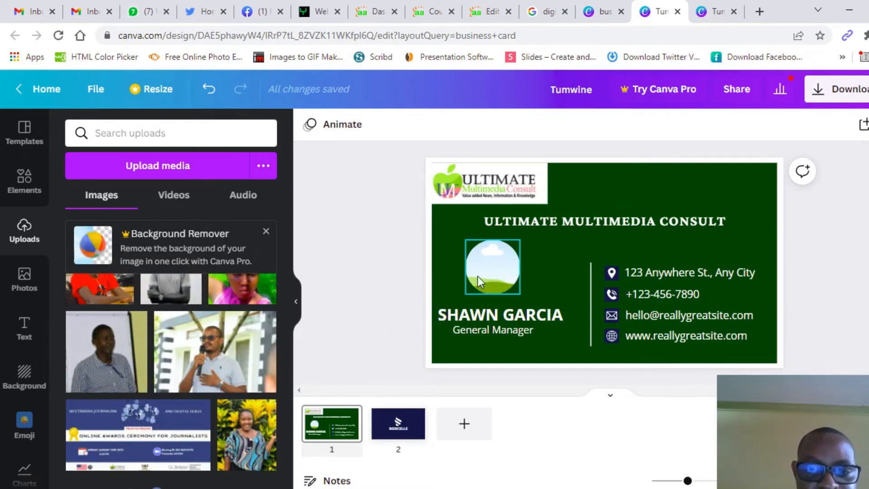
drag(232, 349, 482, 262)
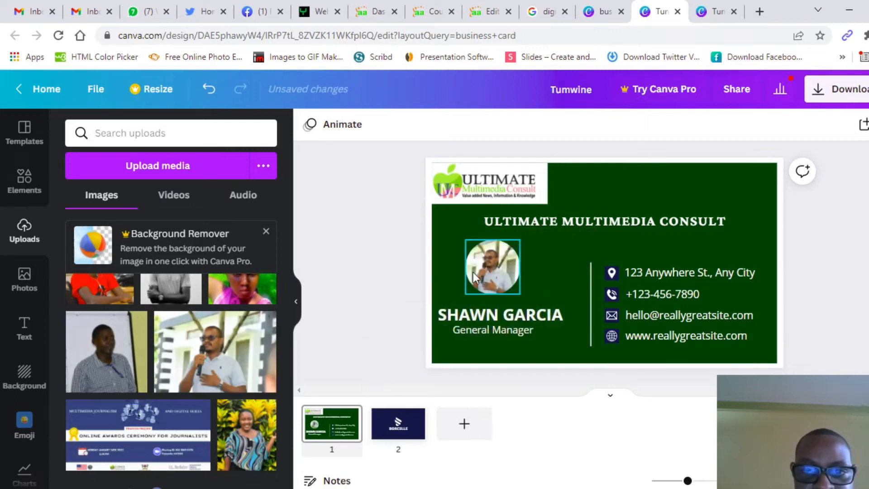
Step: Flip the circle photo horizontally while keeping it upright
click(487, 270)
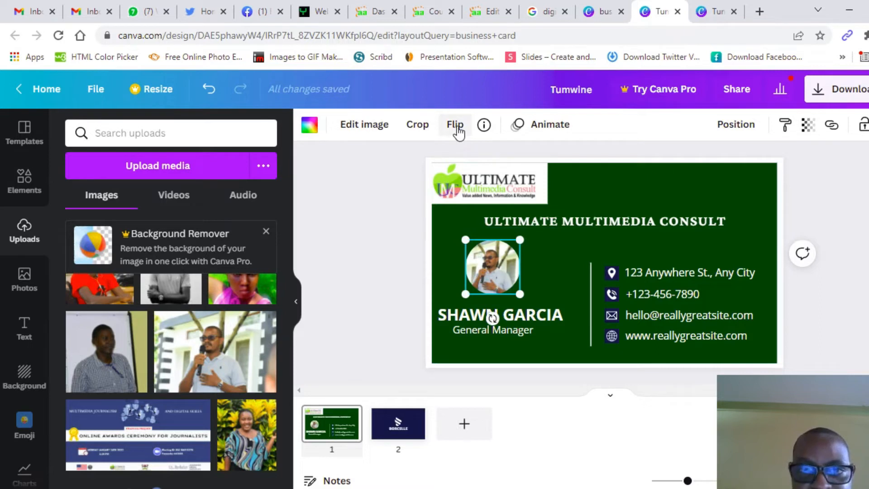
click(456, 125)
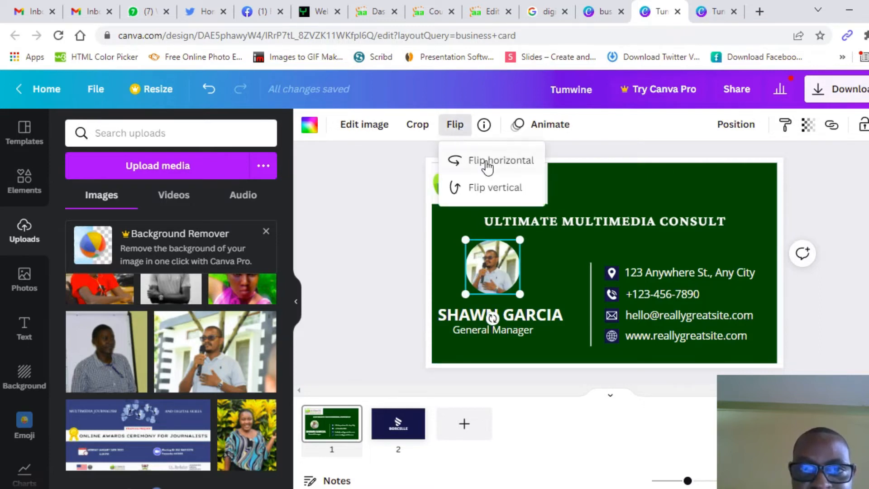
click(487, 165)
click(489, 192)
click(489, 193)
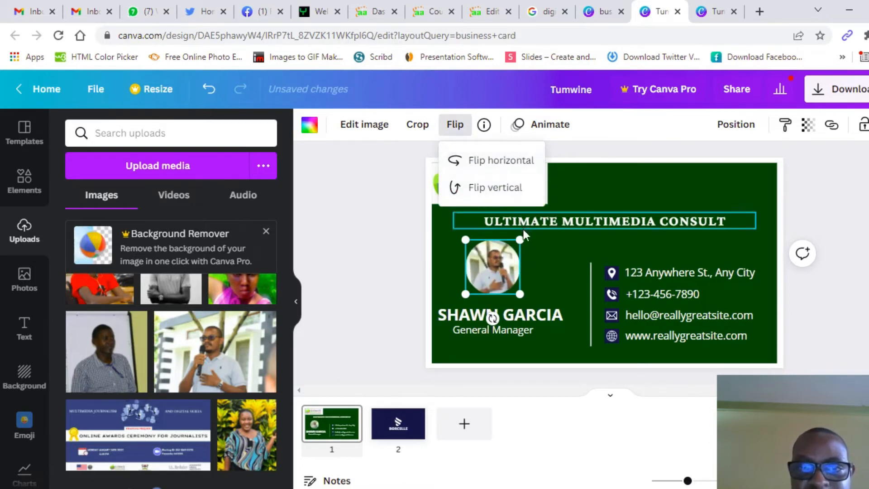
click(387, 269)
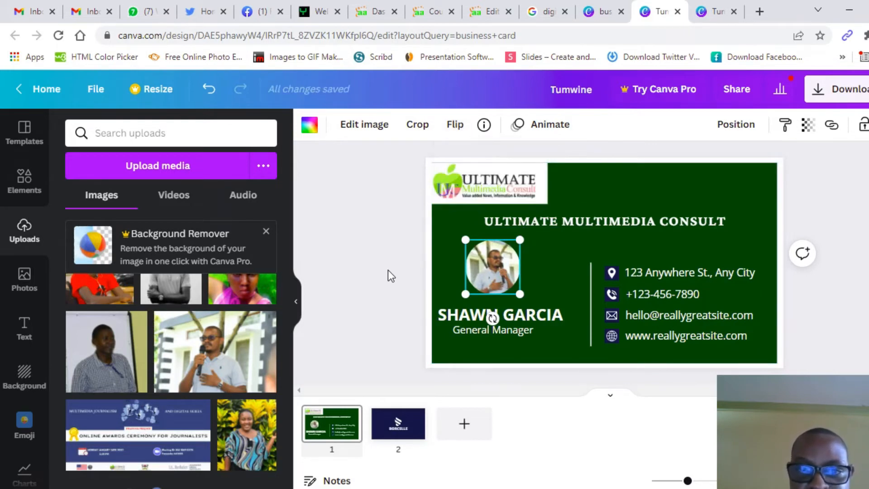
click(388, 270)
Step: Enlarge the profile photo slightly, to about 1.4 × 1.4
click(505, 263)
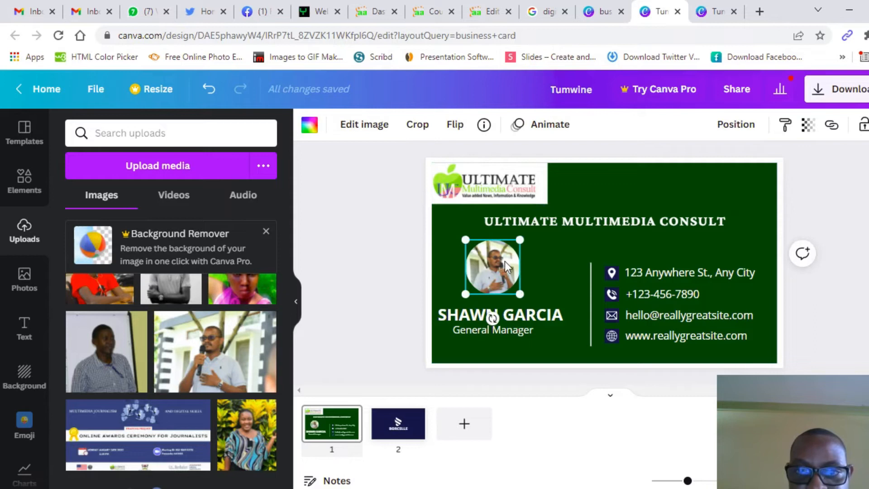
drag(520, 294, 525, 300)
drag(462, 239, 458, 234)
Step: Replace the name under the photo with the cardholder's full name
click(379, 275)
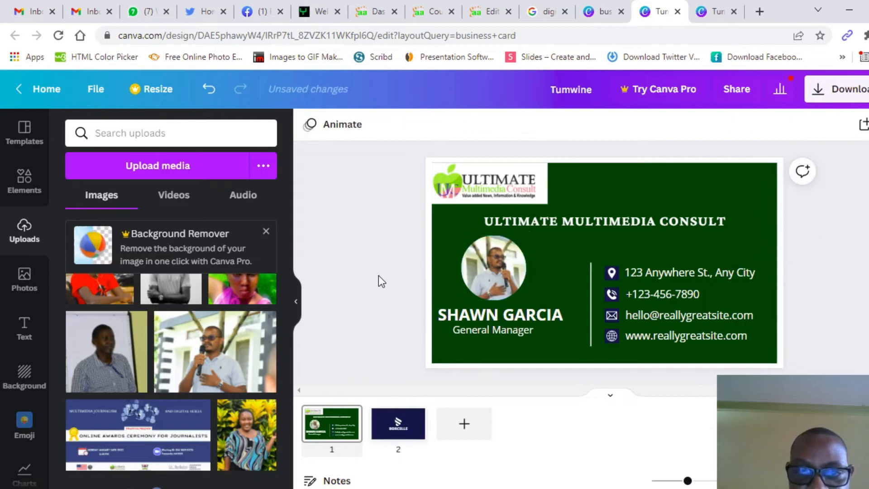
click(482, 314)
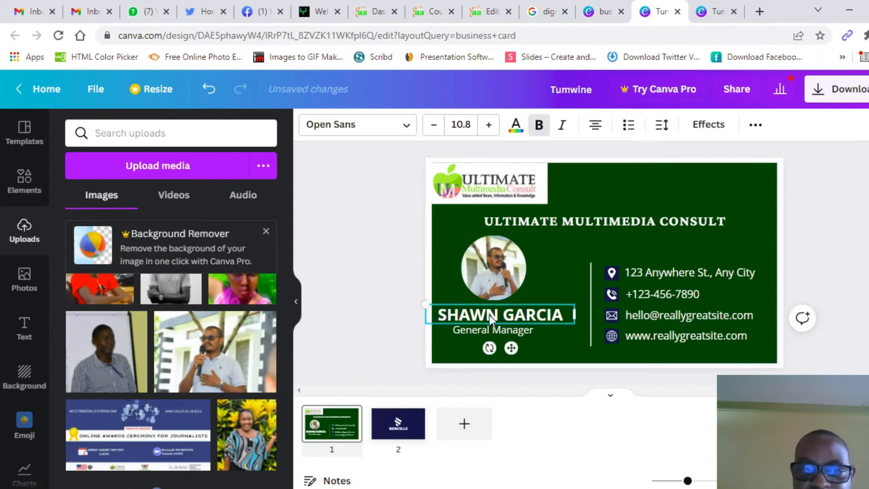
double_click(566, 314)
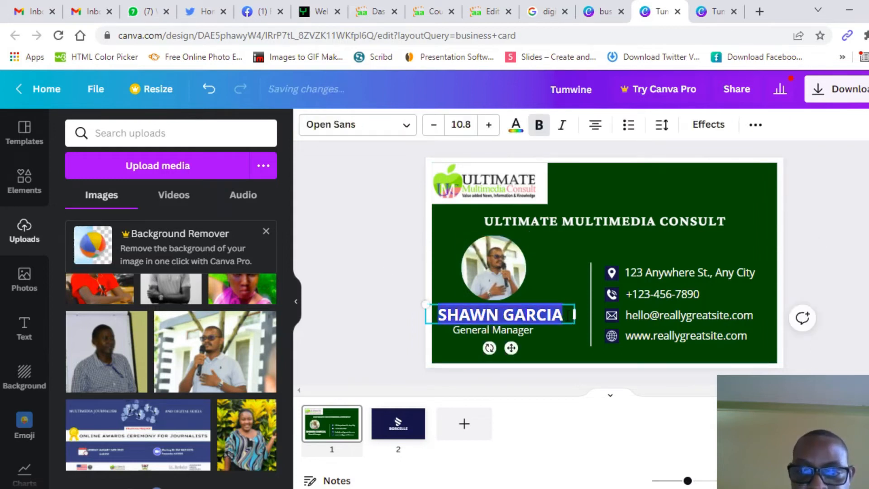
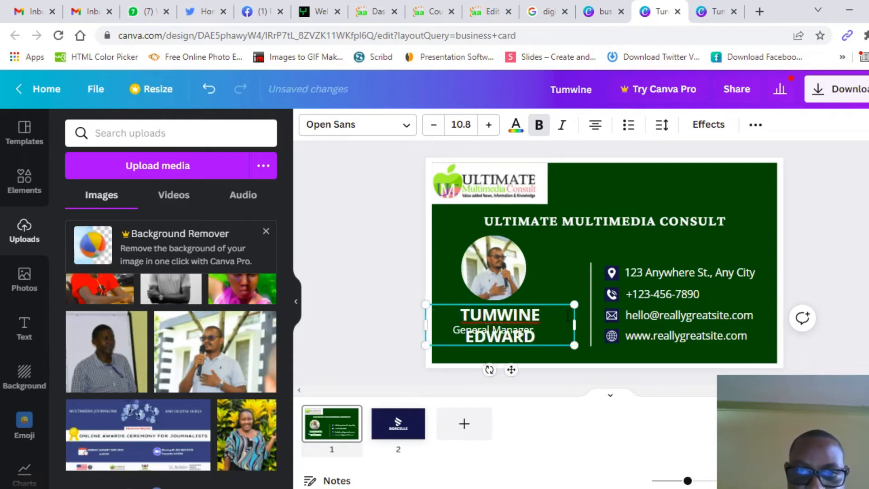
Step: Set the name in Quattrocento at size 6.8 so it fits on one line
click(409, 129)
click(123, 249)
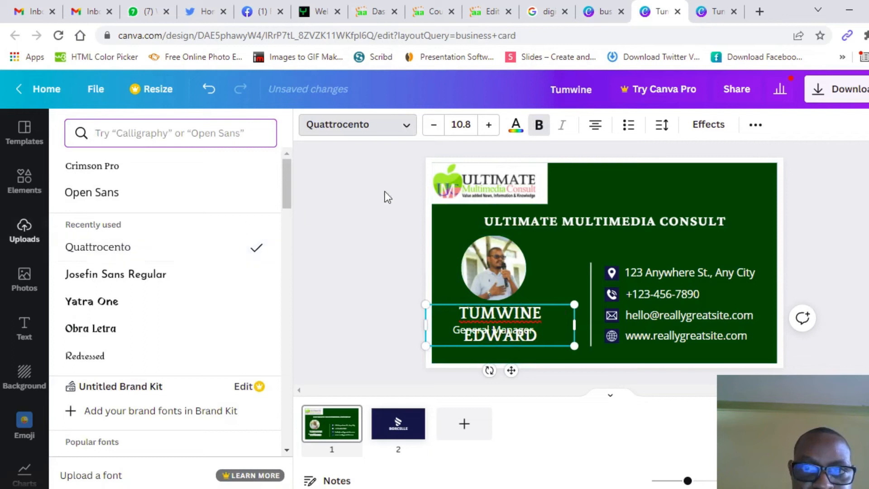
click(436, 129)
click(436, 129)
click(435, 129)
click(436, 129)
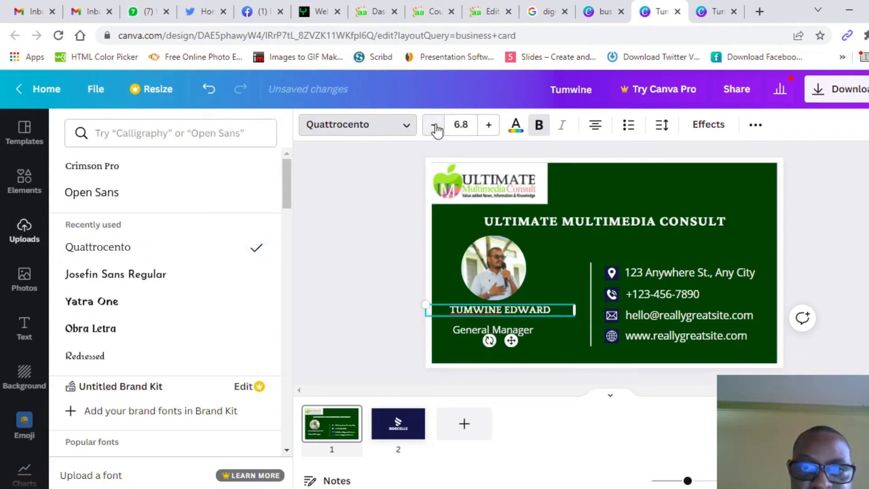
click(436, 129)
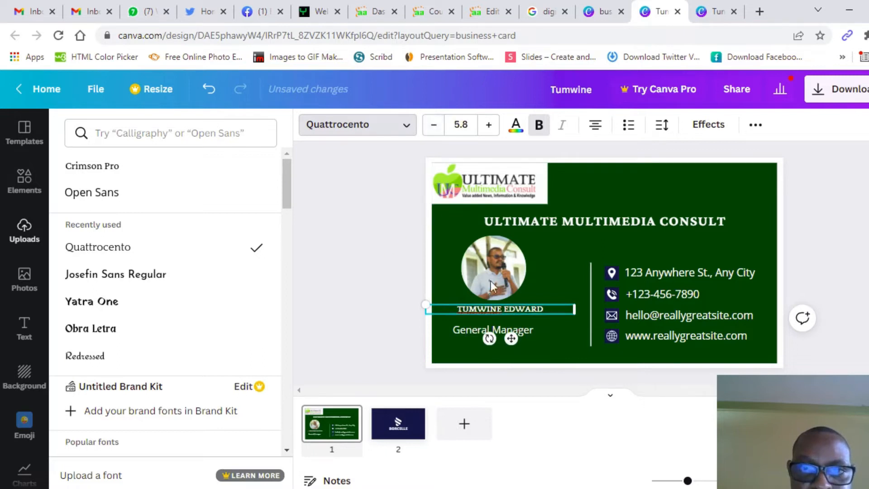
click(489, 126)
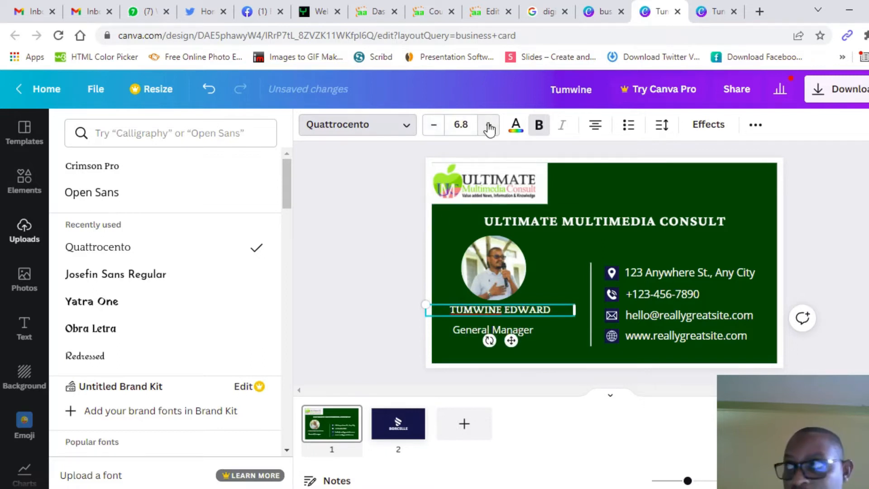
click(360, 277)
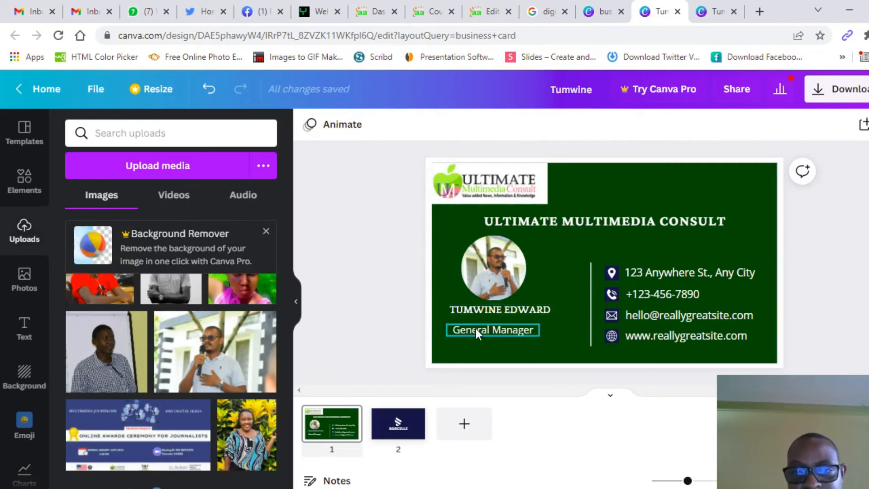
Step: Change the job title to 'Training and Mentorship Manager'
click(487, 330)
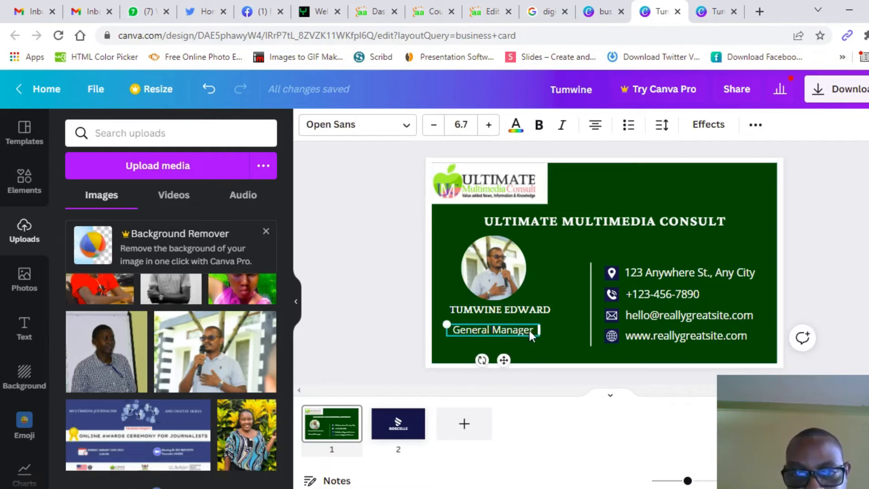
click(490, 330)
click(492, 329)
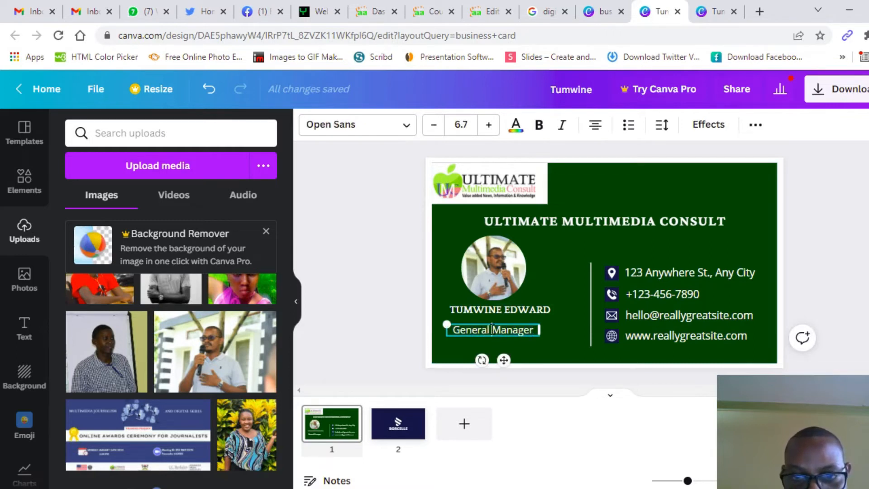
key(BackSpace)
key(BackSpace)
key(BackSpace)
key(BackSpace)
key(BackSpace)
key(BackSpace)
key(BackSpace)
key(BackSpace)
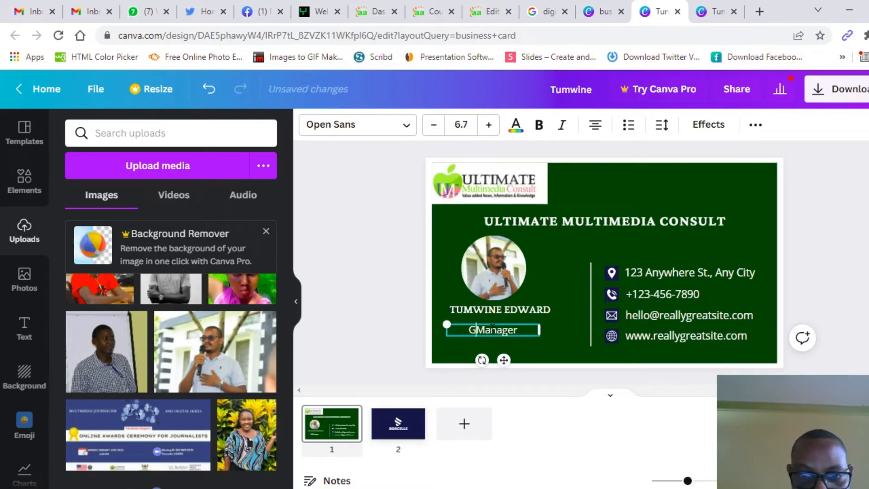
text(tRAINING)
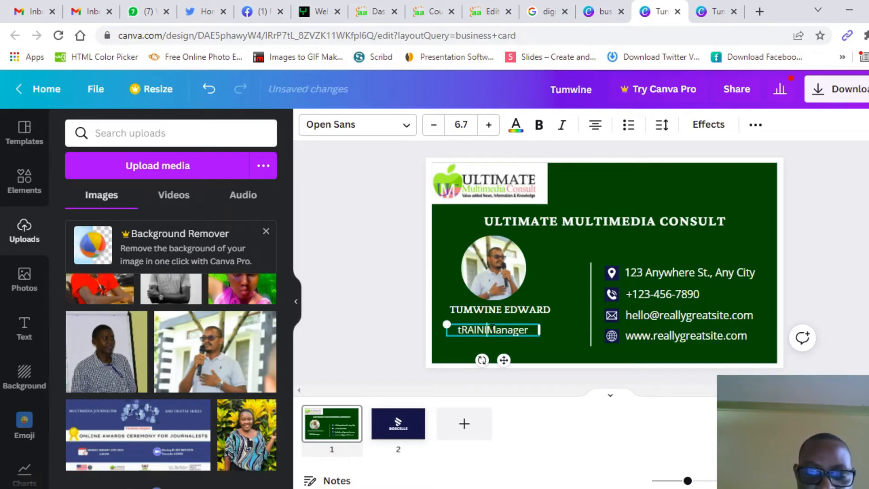
key(BackSpace)
key(BackSpace)
key(BackSpace)
key(BackSpace)
key(BackSpace)
key(BackSpace)
key(BackSpace)
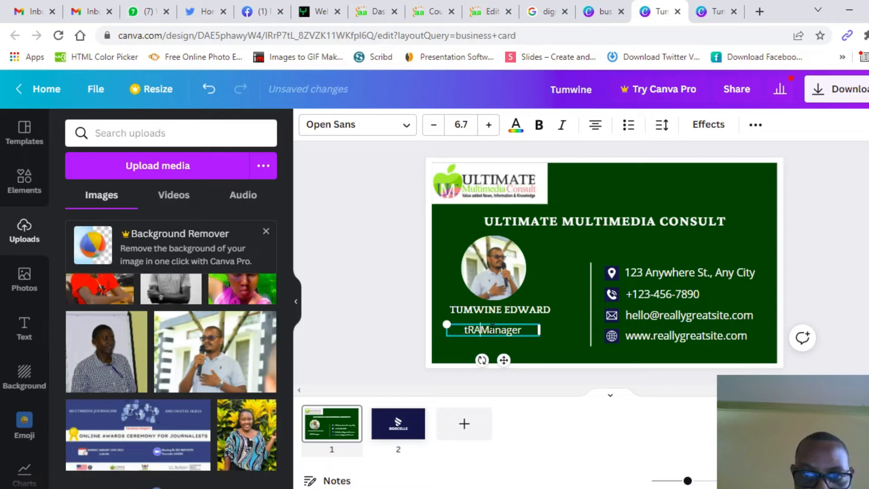
key(BackSpace)
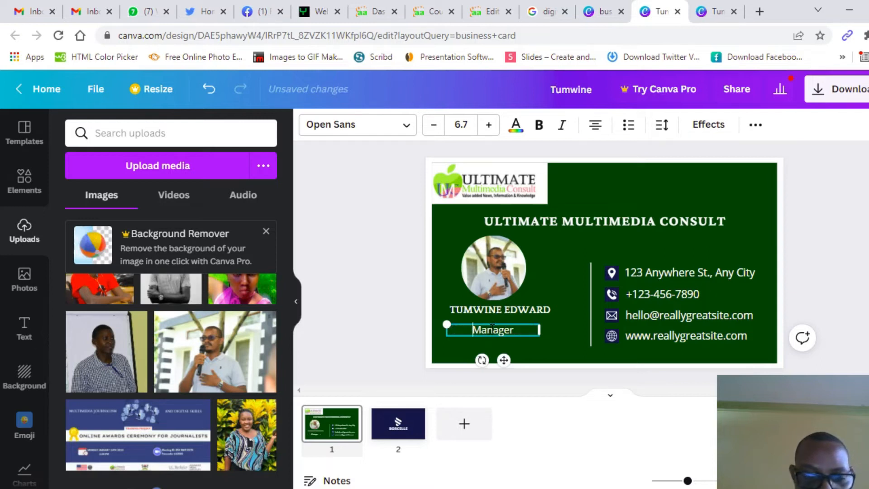
text(T)
text(r)
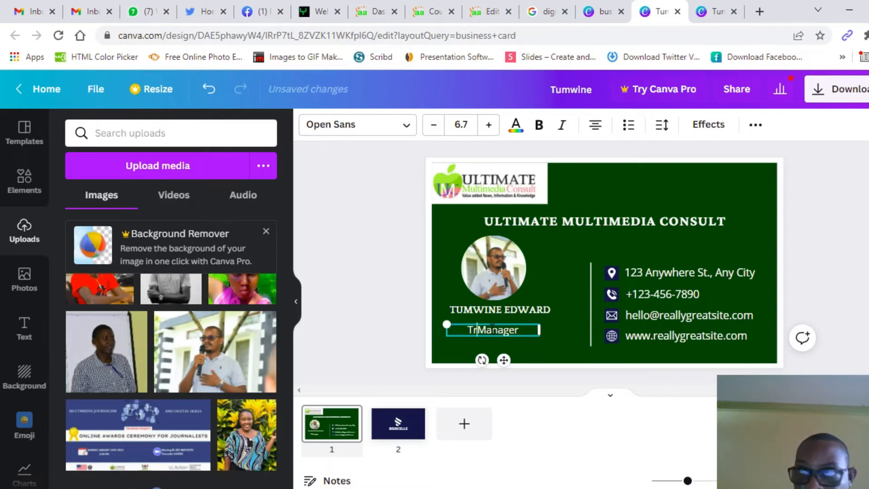
text(aining and )
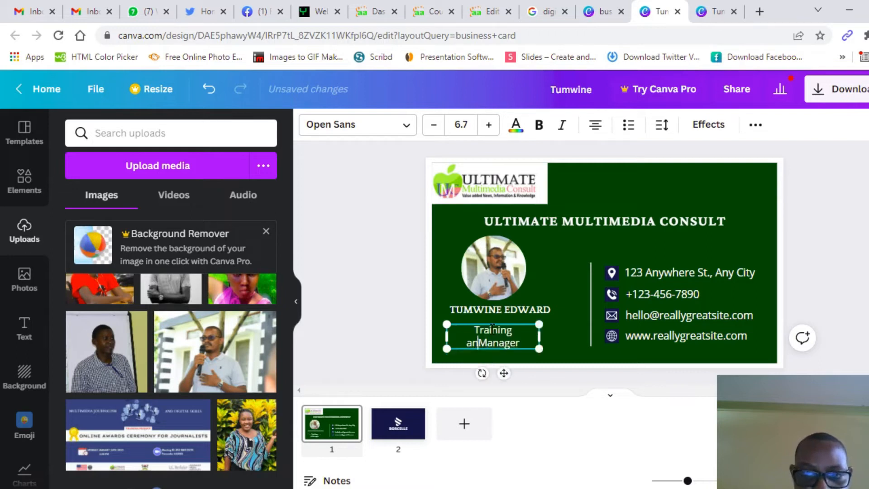
text(Men)
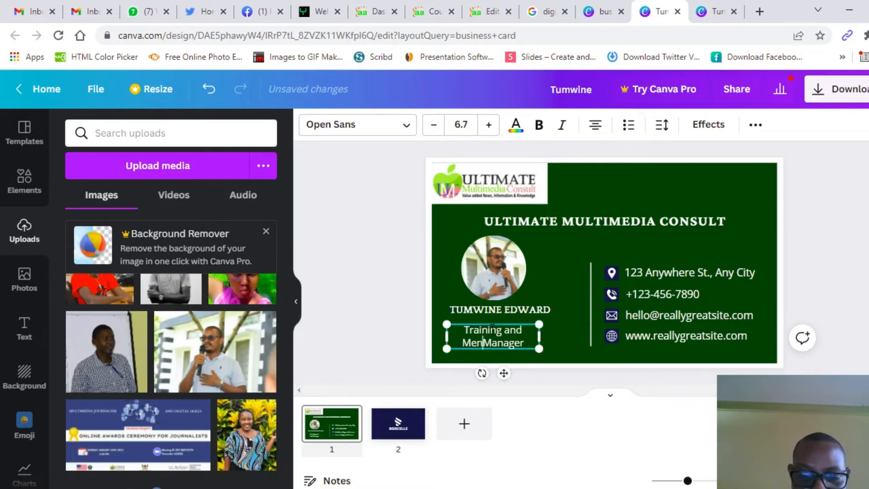
text(torship)
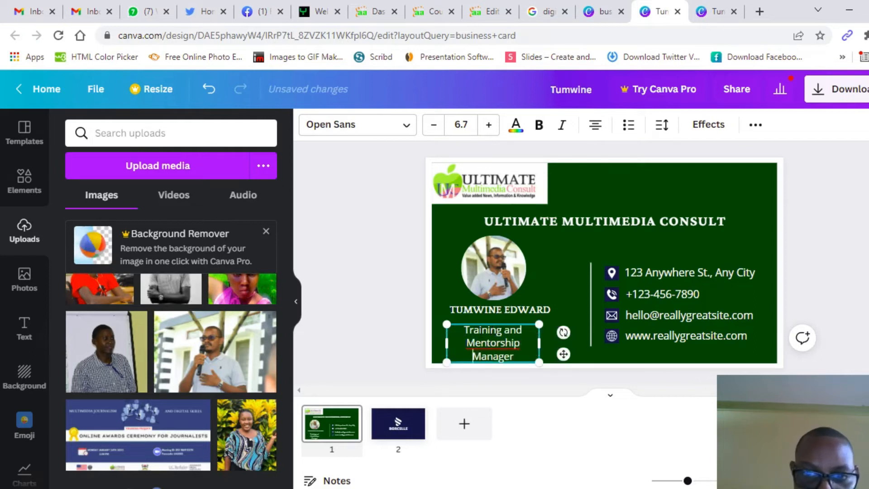
Step: Widen the job-title box so the title fits on a single line
drag(539, 344, 591, 345)
drag(593, 345, 593, 345)
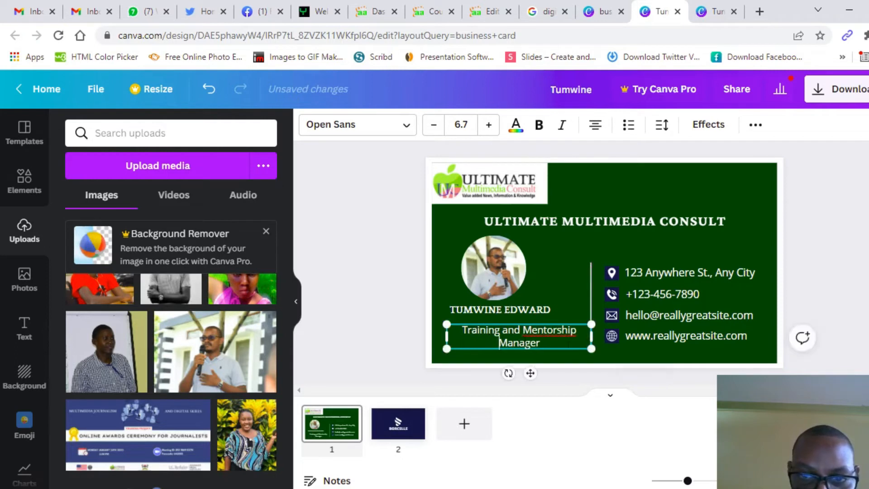
drag(447, 336, 427, 333)
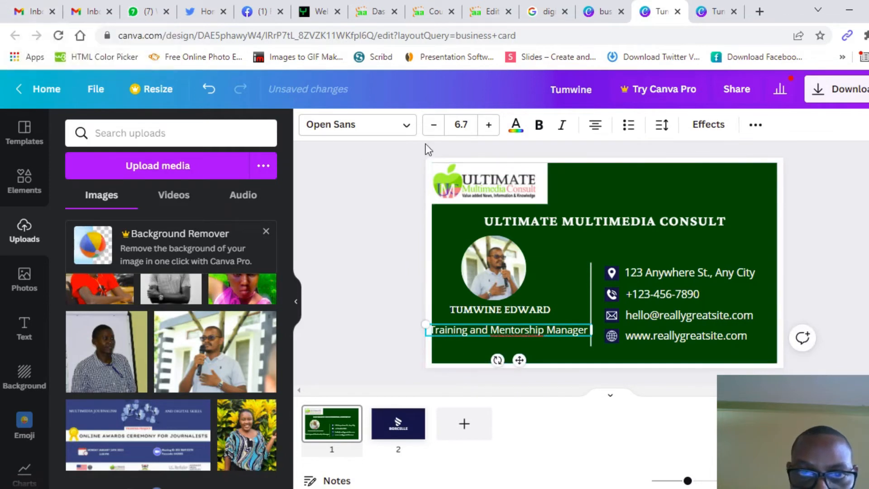
click(434, 127)
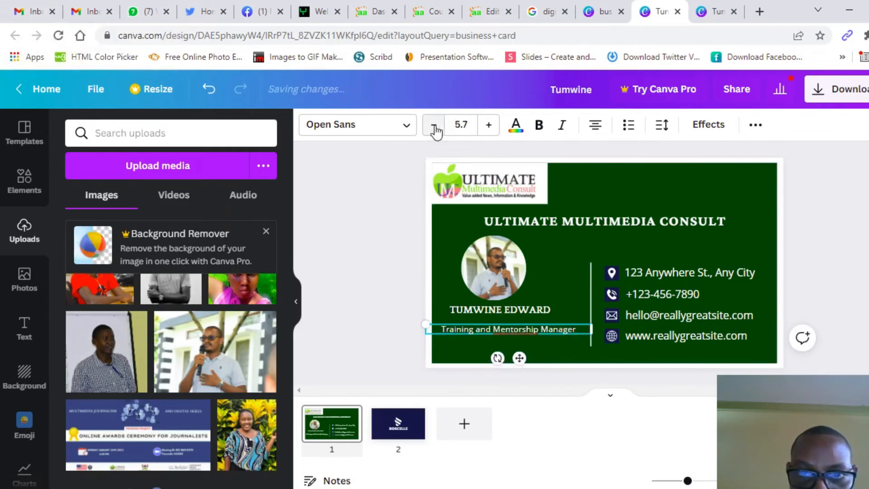
click(488, 128)
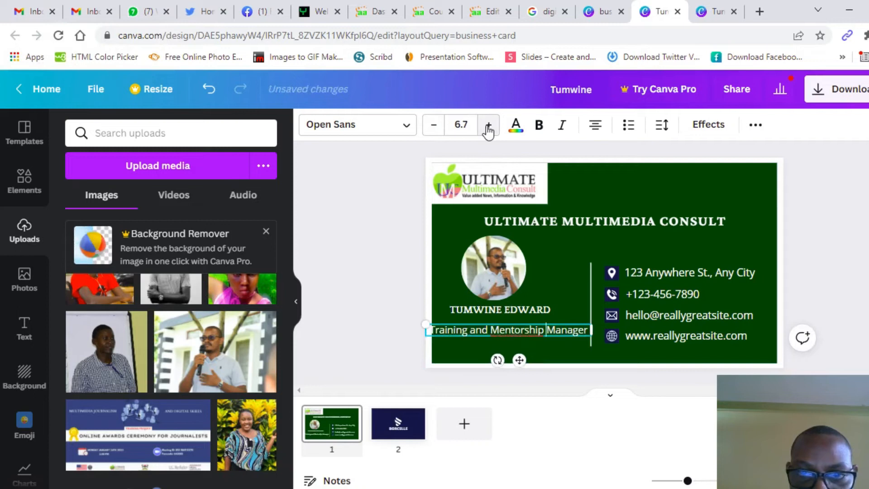
click(390, 287)
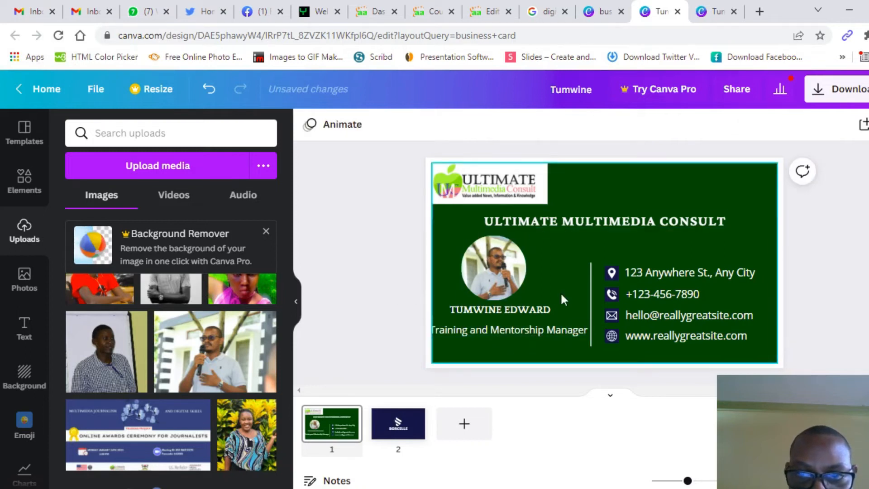
Step: Nudge the job title right and set its font size to 6.5
click(591, 312)
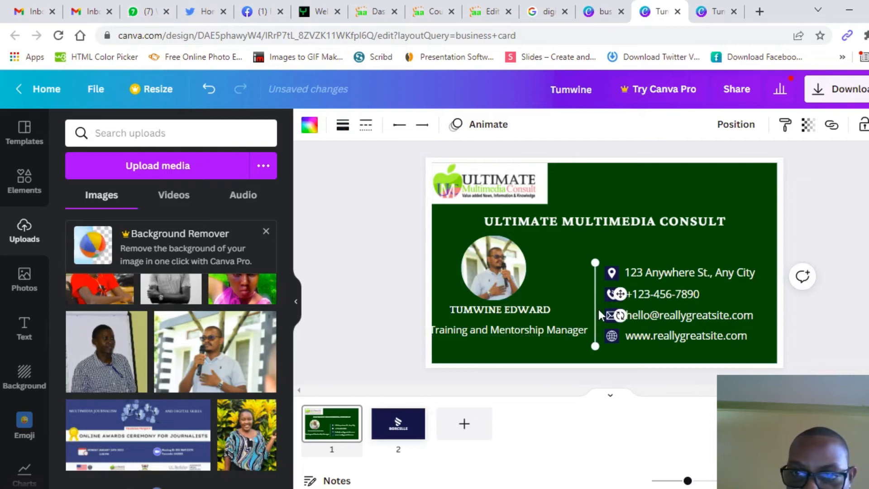
click(556, 327)
key(Right)
key(Right)
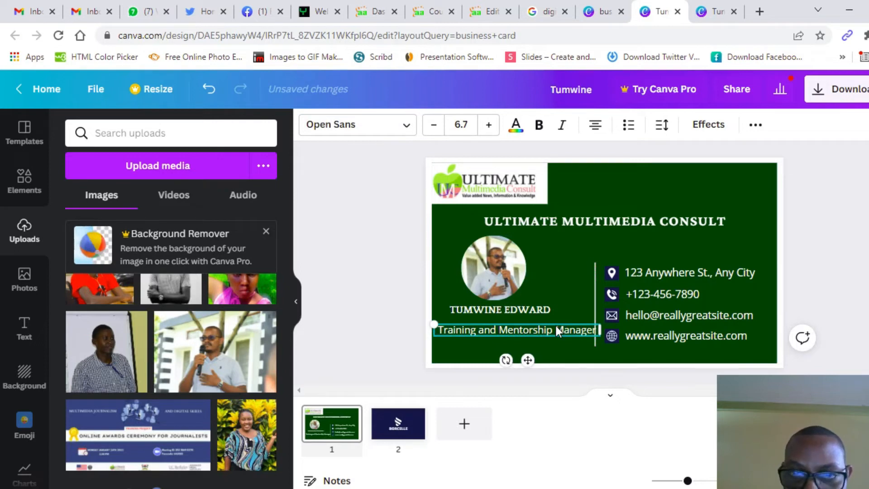
click(462, 125)
text(6.5)
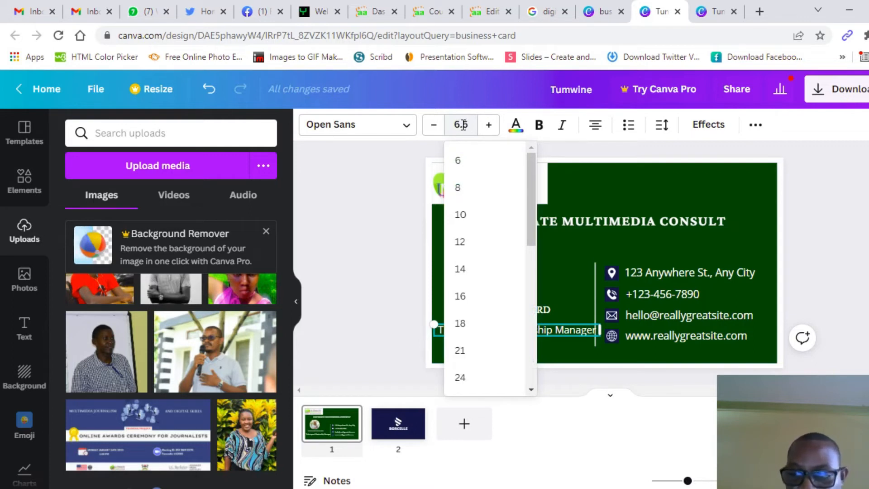
key(Return)
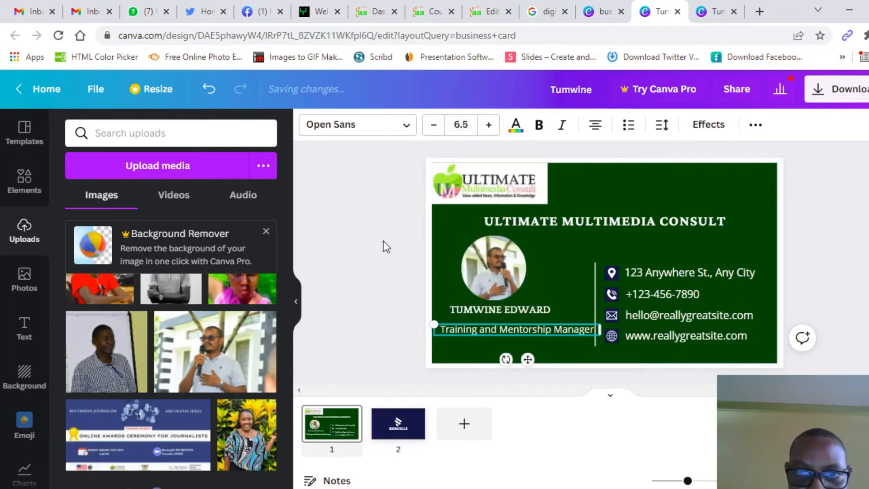
click(384, 244)
click(469, 329)
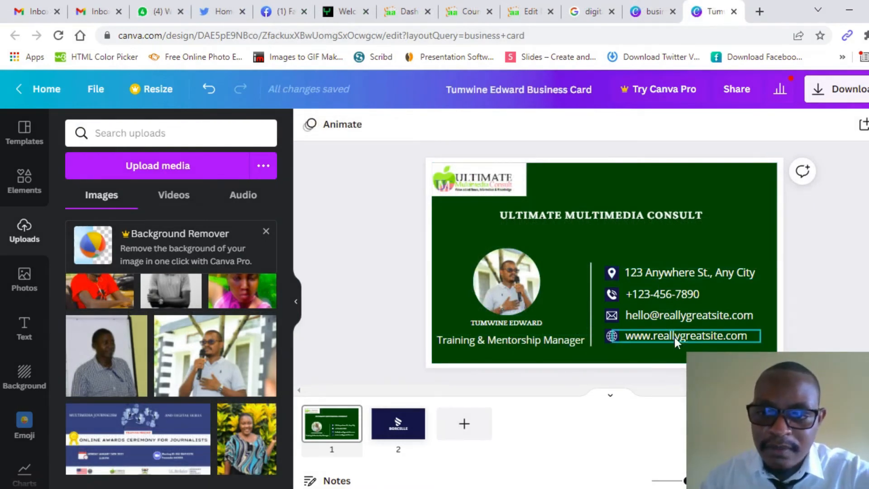
click(741, 278)
Step: Replace the placeholder address with the business's street address and nudge it slightly left
double_click(757, 273)
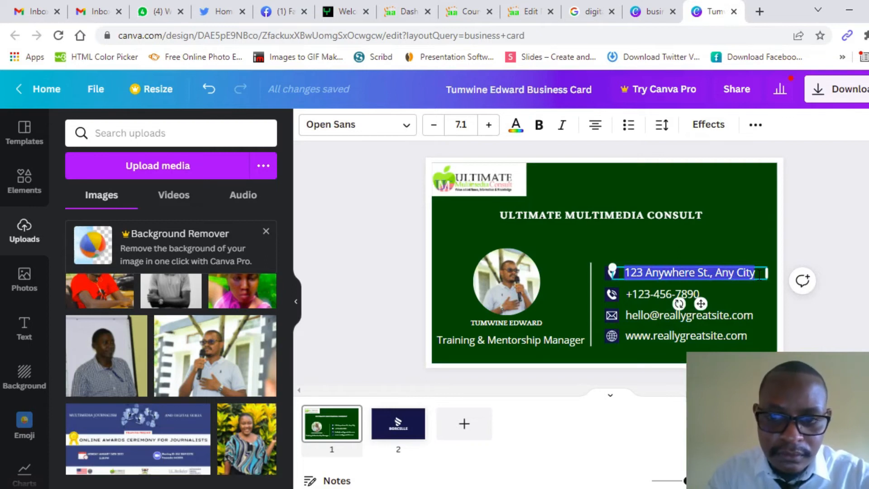
text(Gg)
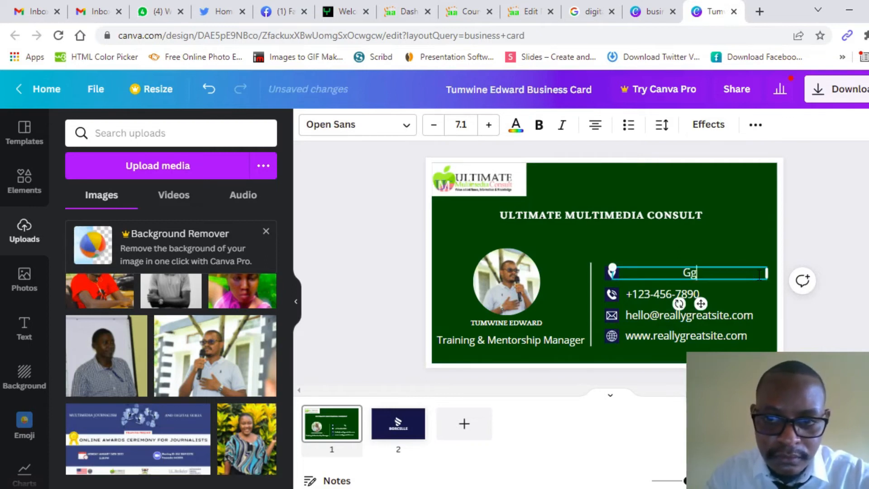
text(abba)
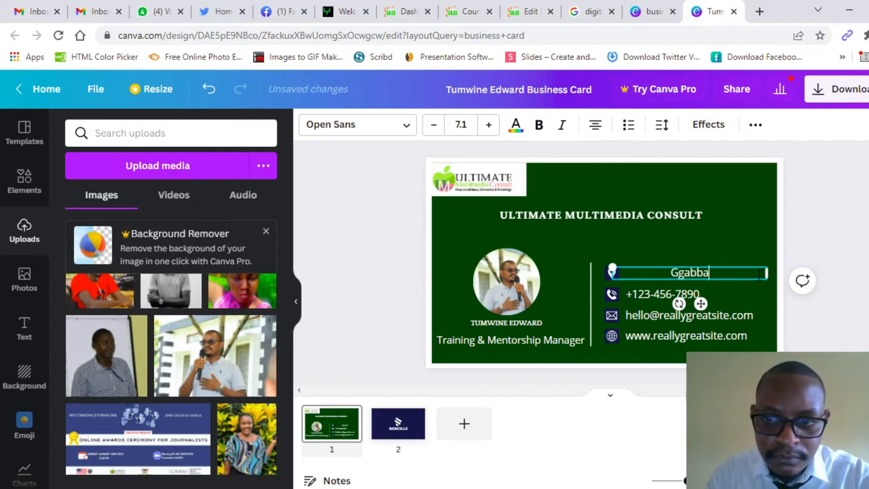
key(BackSpace)
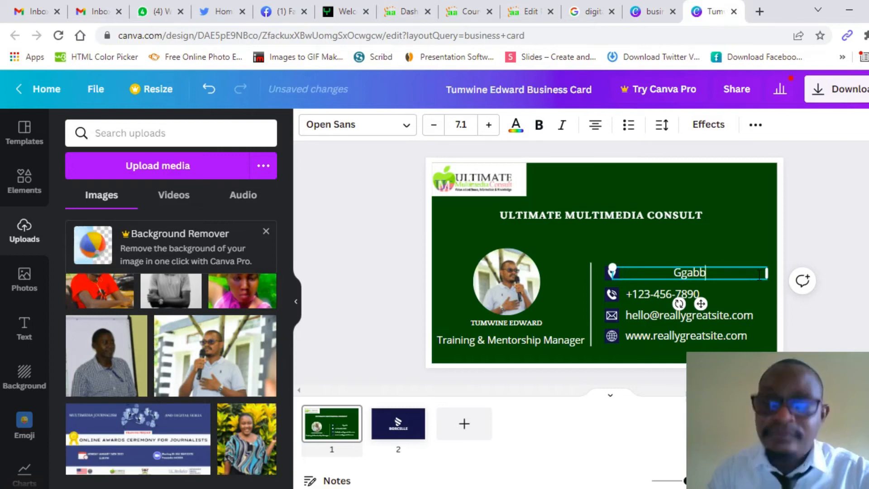
key(BackSpace)
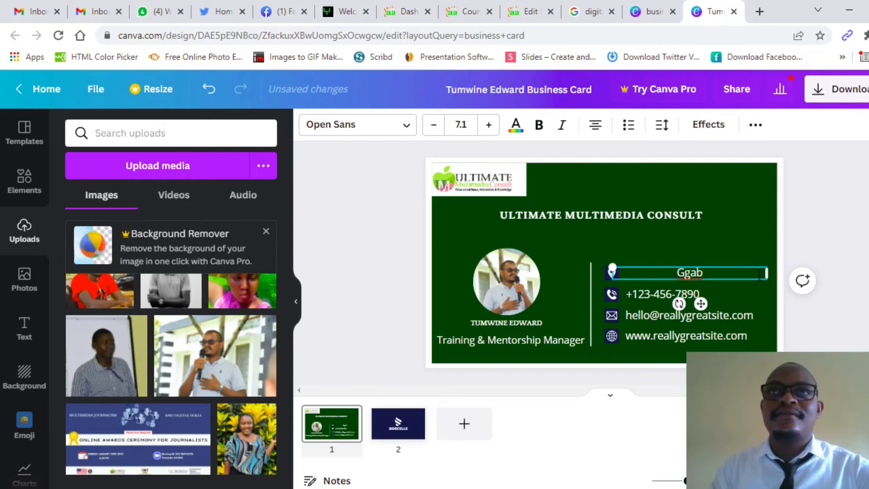
text(a)
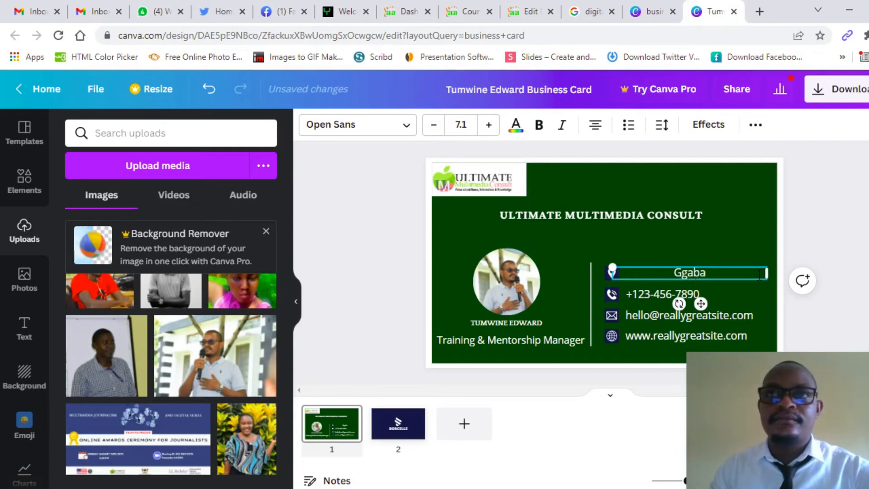
key(BackSpace)
key(BackSpace)
key(BackSpace)
key(BackSpace)
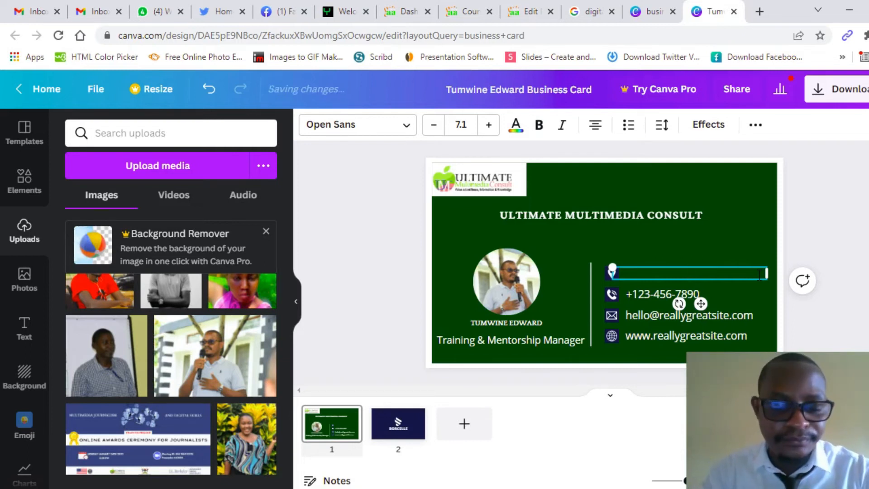
text(Ggaba )
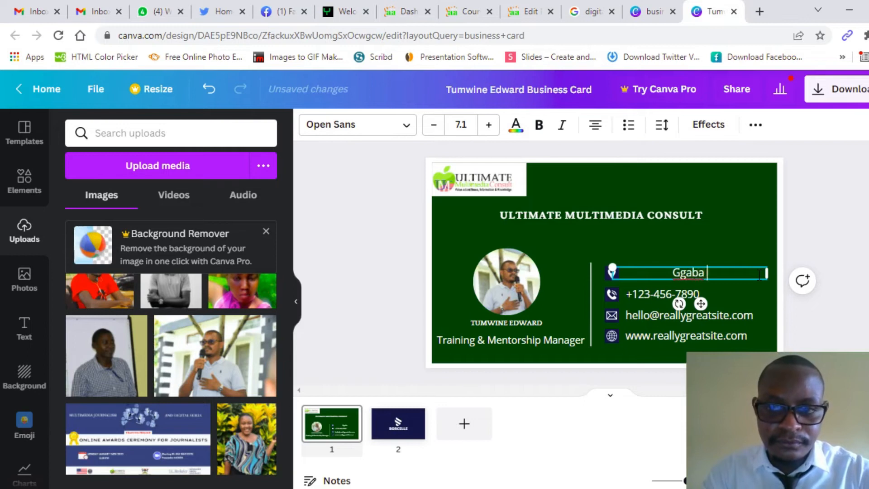
text(Roa)
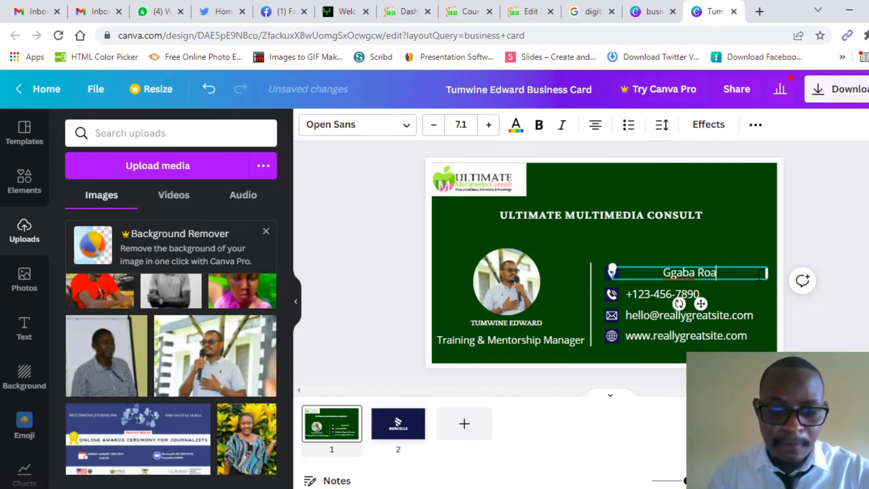
text(d, Kam)
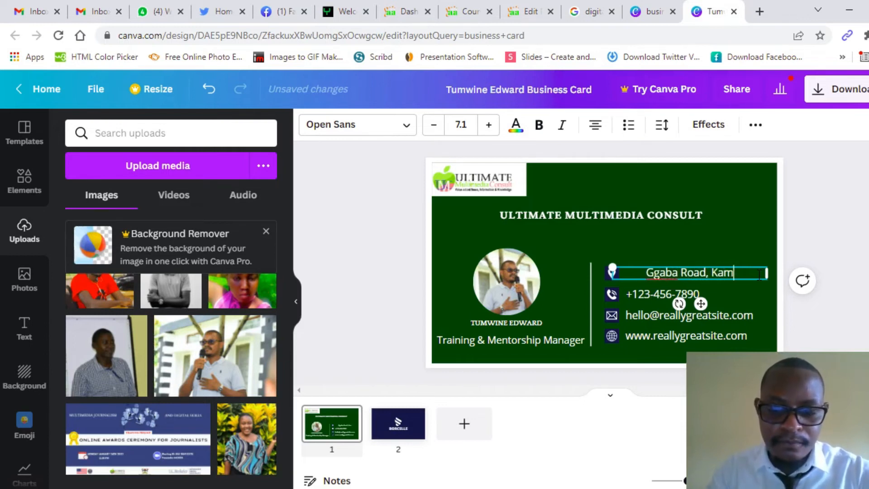
text(pala)
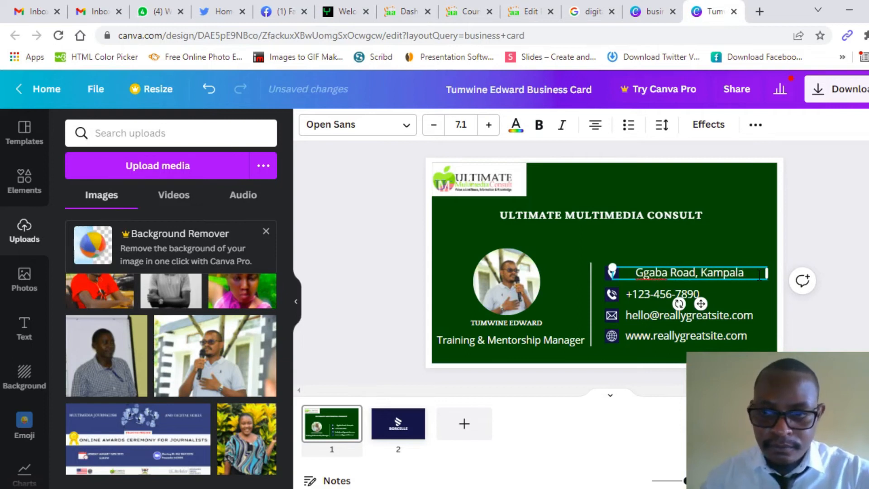
drag(701, 303, 692, 302)
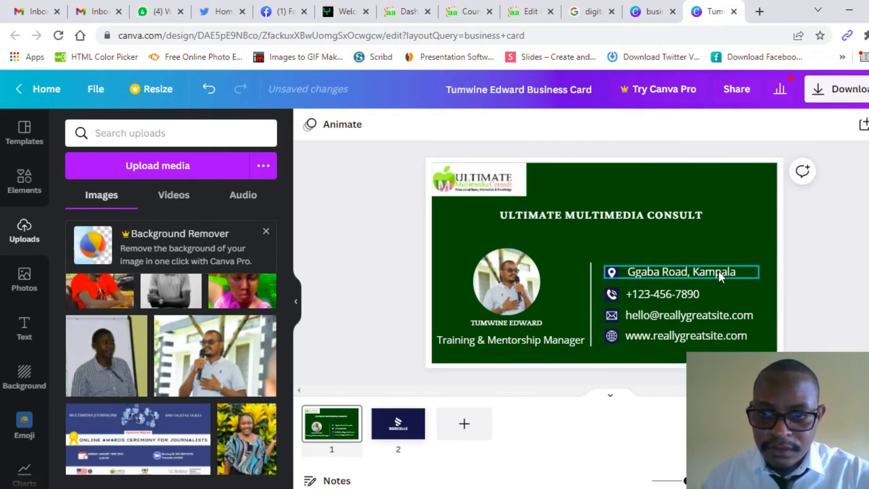
click(691, 292)
click(693, 291)
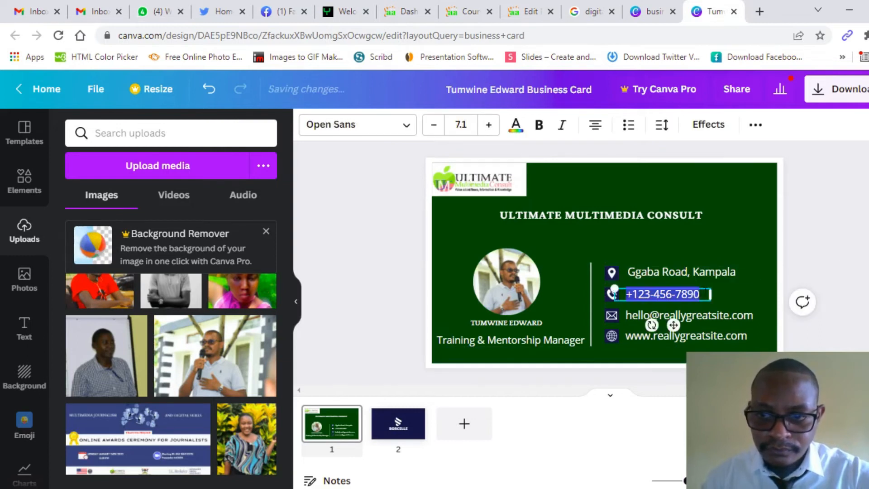
Step: Replace the placeholder phone number with the business's own phone number
click(705, 293)
key(BackSpace)
key(BackSpace)
key(BackSpace)
key(BackSpace)
key(BackSpace)
key(BackSpace)
key(BackSpace)
key(BackSpace)
key(BackSpace)
key(BackSpace)
key(BackSpace)
key(BackSpace)
key(BackSpace)
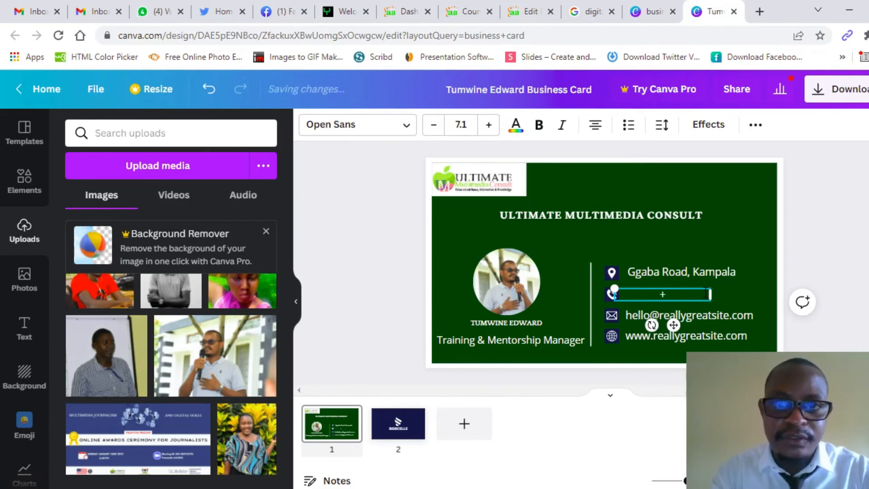
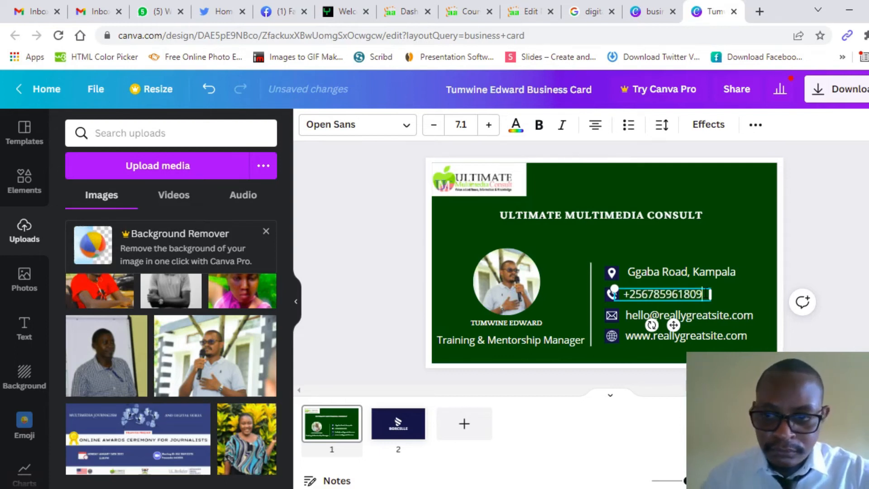
click(868, 276)
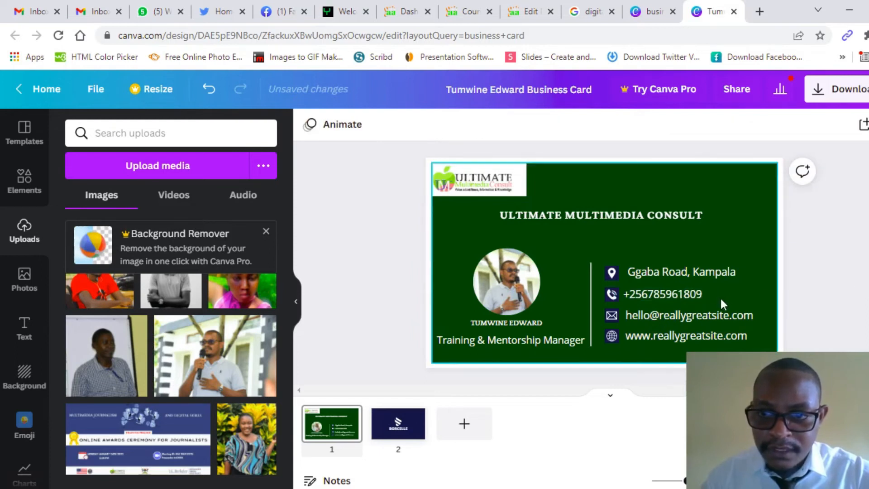
click(711, 312)
click(755, 314)
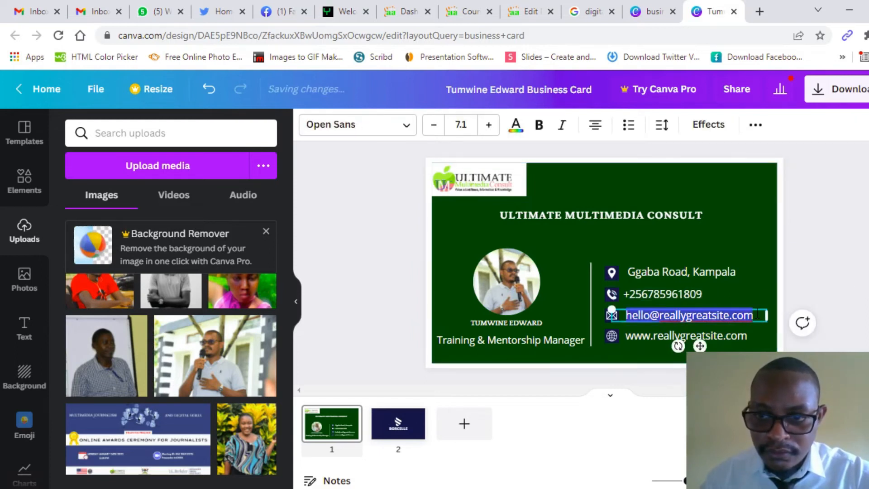
text(ww)
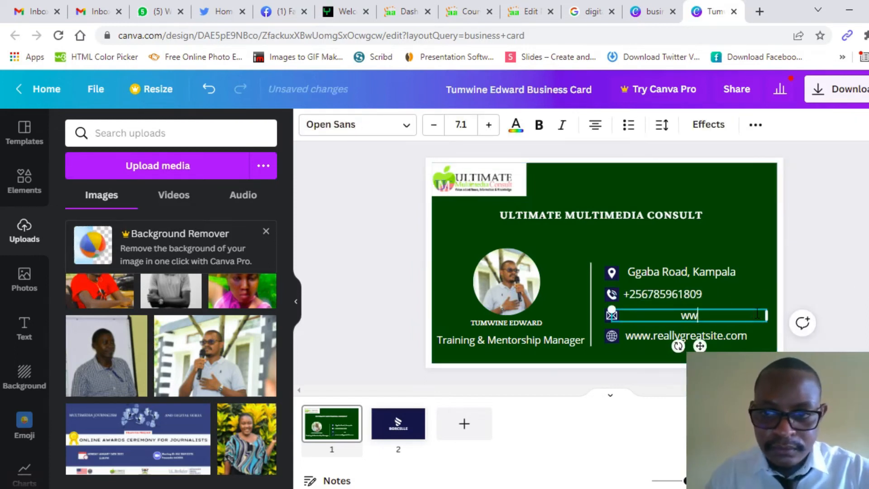
text(w.ultimate)
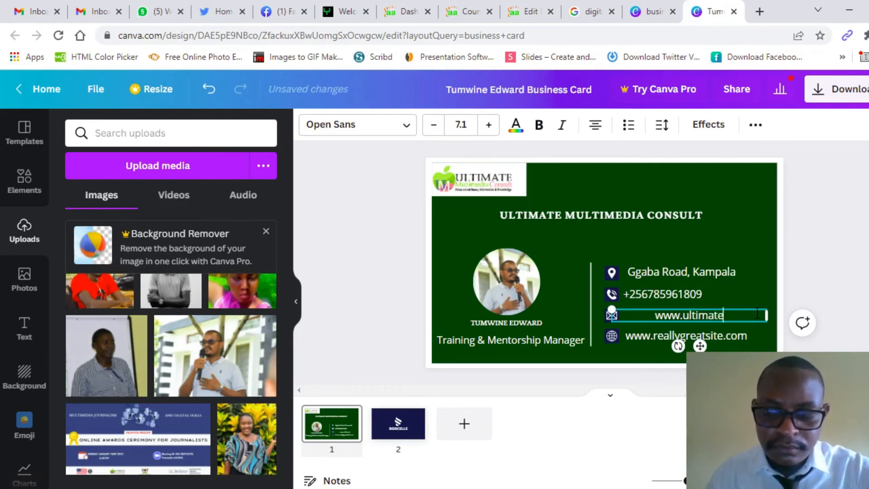
text(multimediatrainin)
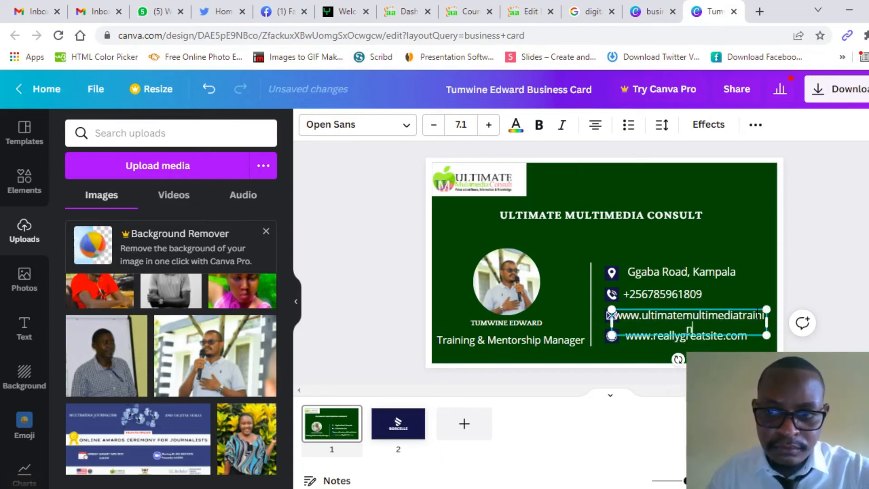
text(g.net)
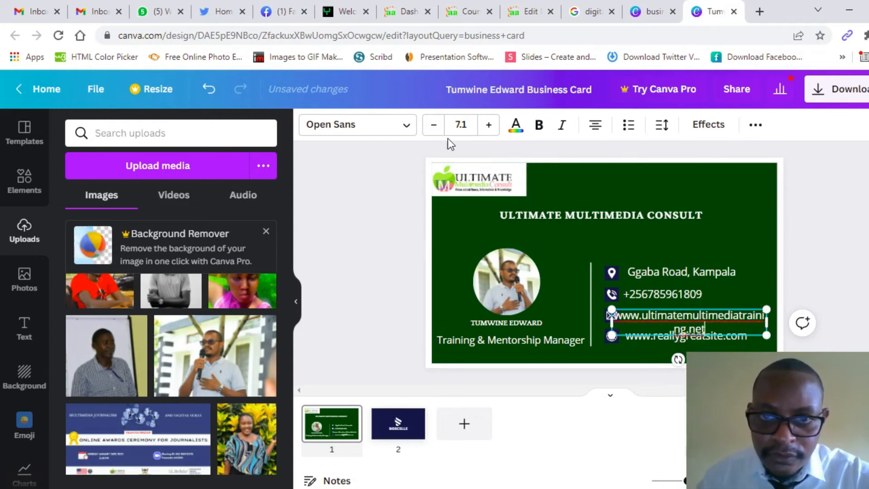
click(433, 130)
click(433, 130)
click(433, 130)
click(433, 130)
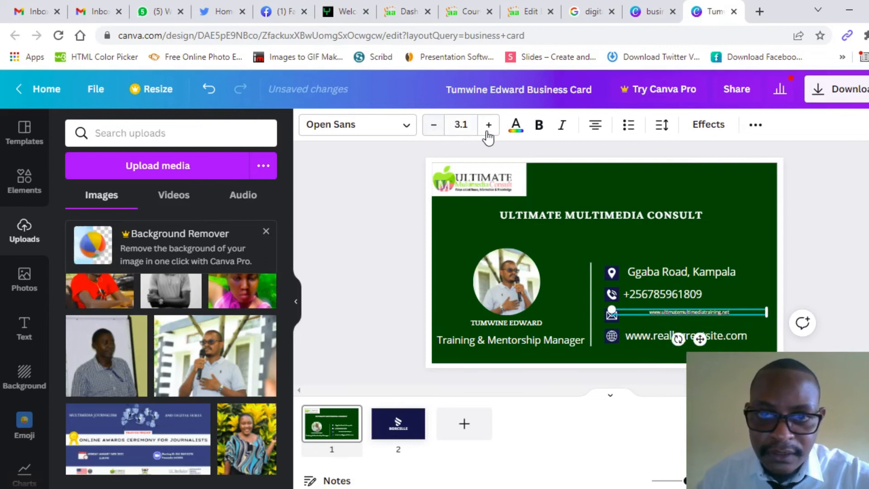
click(489, 130)
click(489, 130)
click(488, 130)
click(489, 130)
click(488, 130)
click(433, 130)
click(433, 131)
click(434, 130)
click(433, 131)
click(434, 131)
click(433, 131)
click(433, 130)
click(434, 130)
click(433, 130)
click(433, 130)
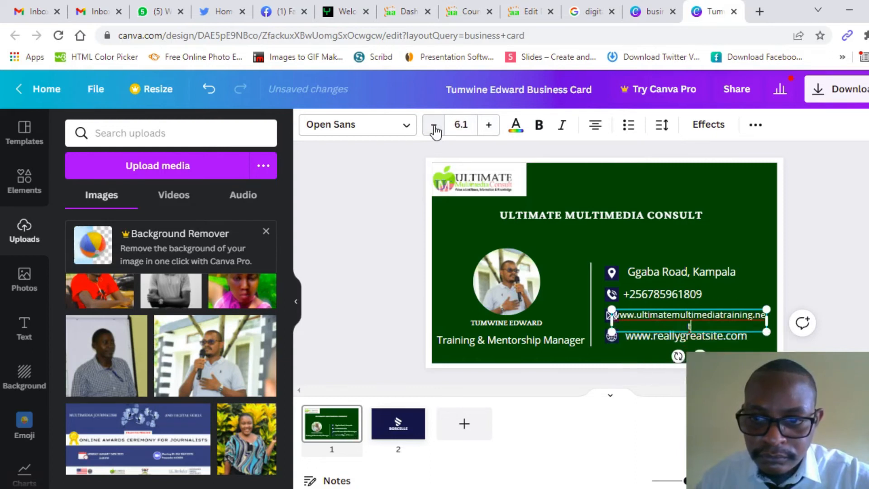
click(433, 131)
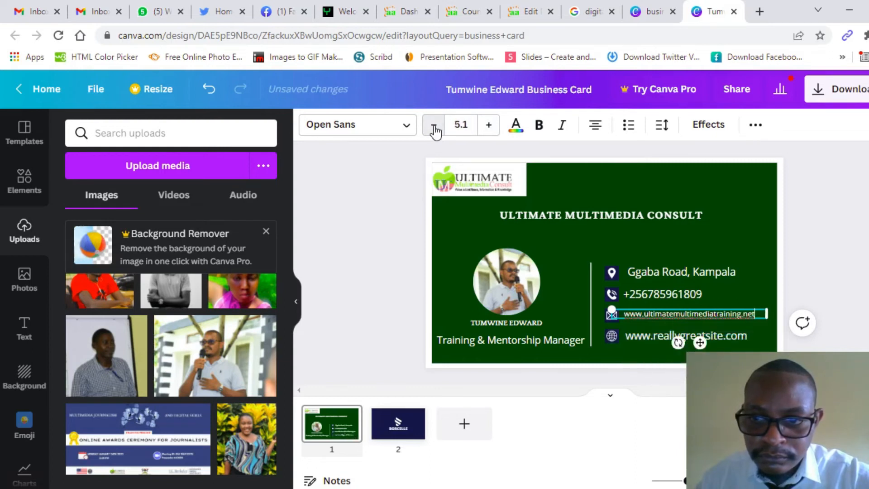
Step: Select the placeholder website line, then reopen the new web address text for editing
click(834, 251)
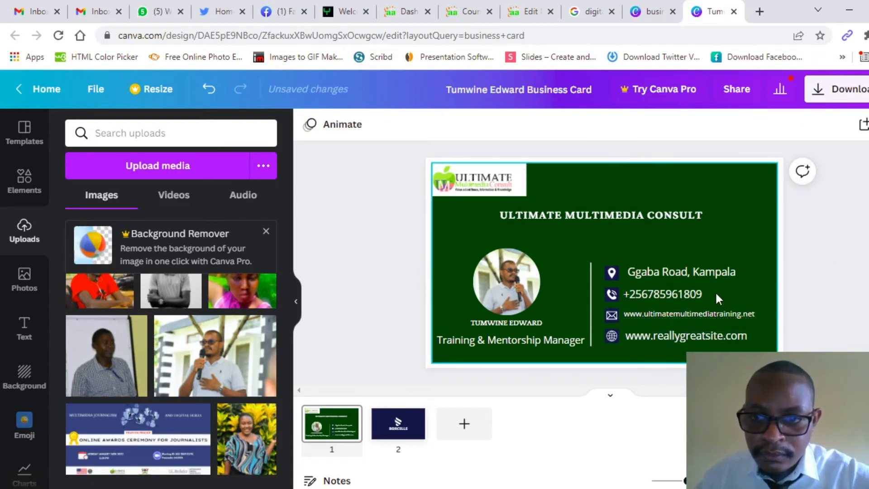
click(644, 333)
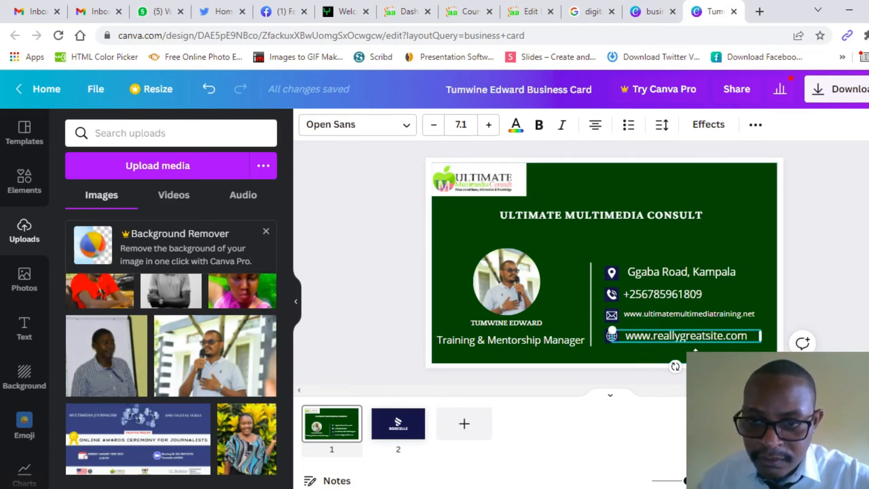
click(695, 322)
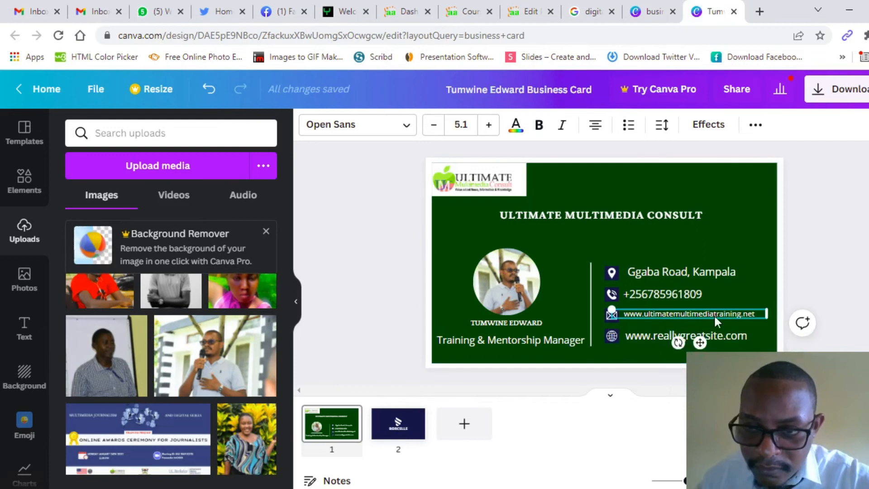
click(759, 311)
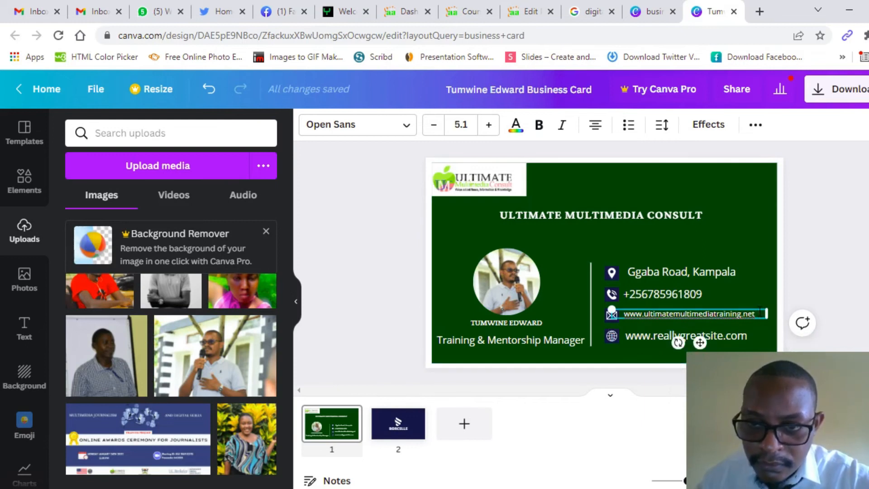
triple_click(760, 312)
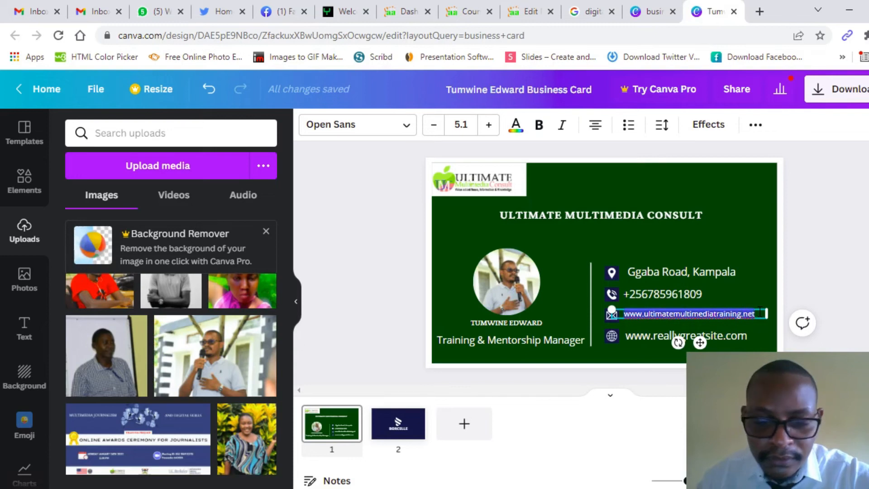
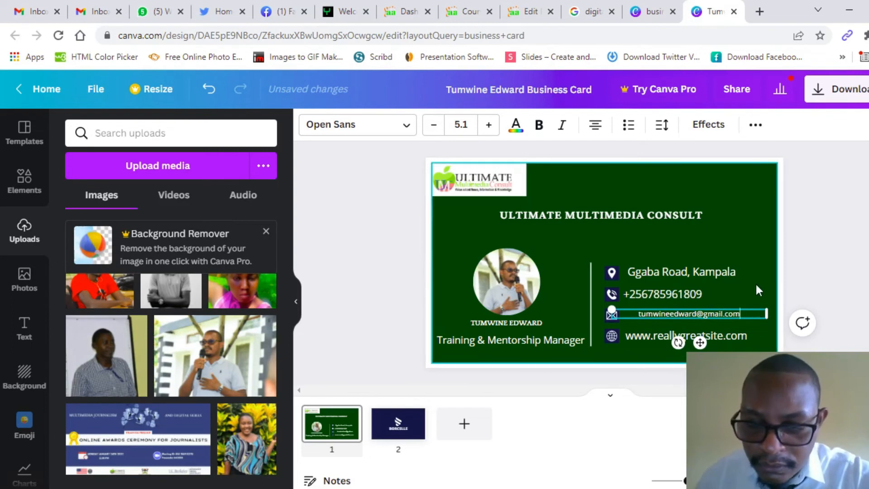
click(737, 332)
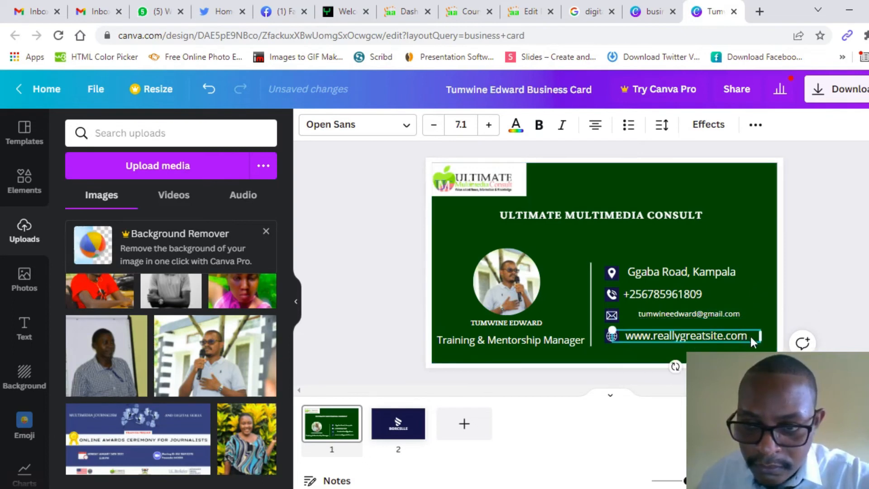
double_click(751, 335)
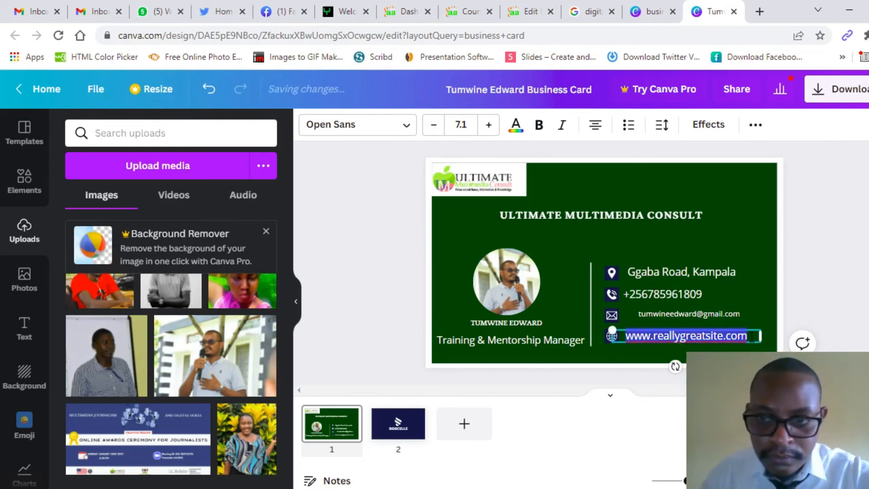
text(www.u)
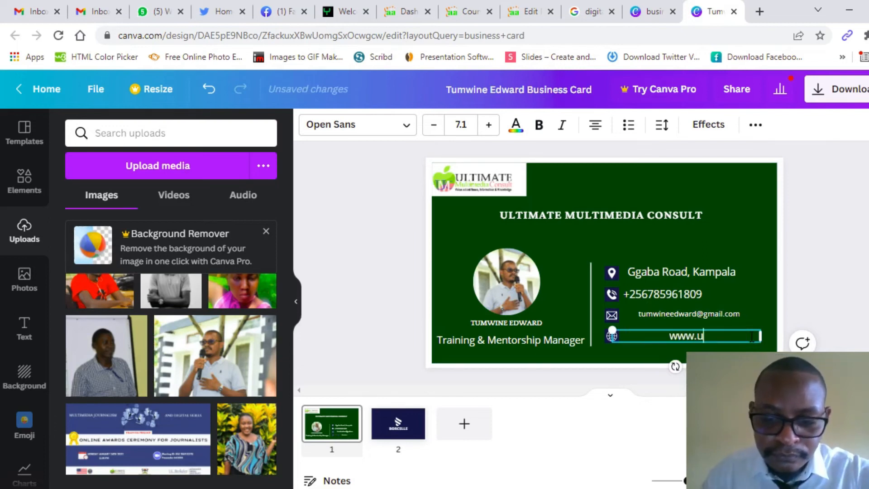
text(ltimatemul)
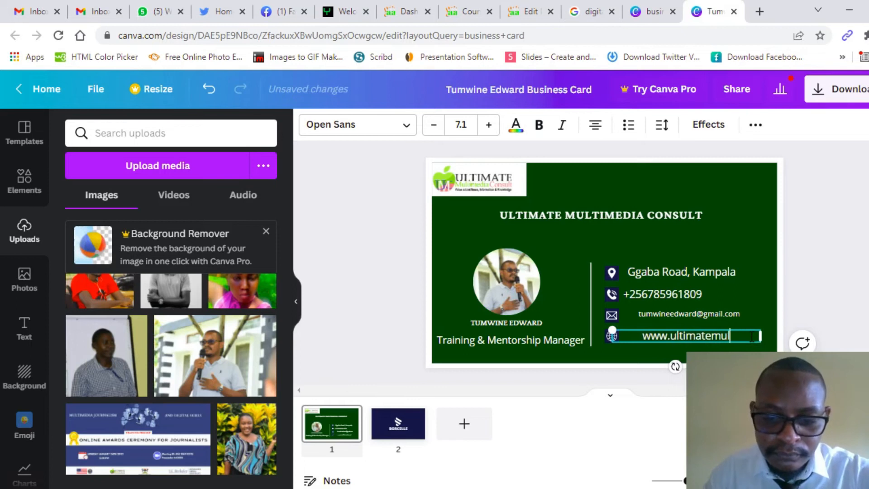
text(timediatr)
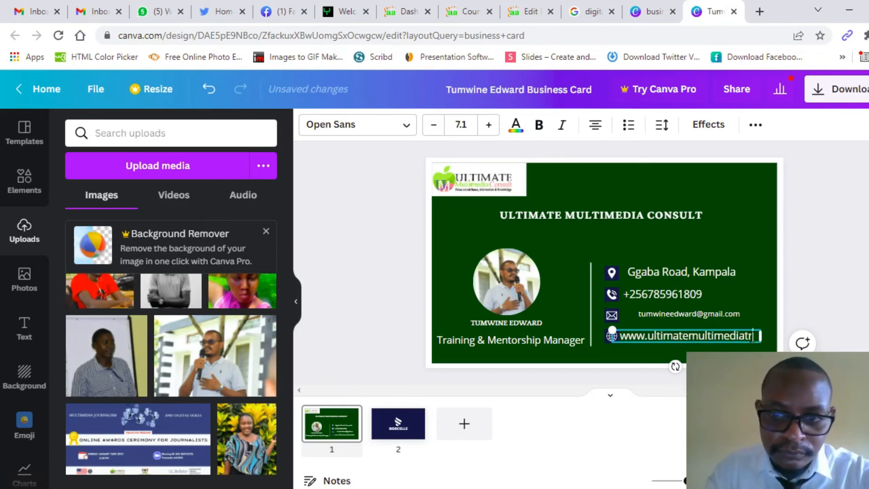
text(aining.net)
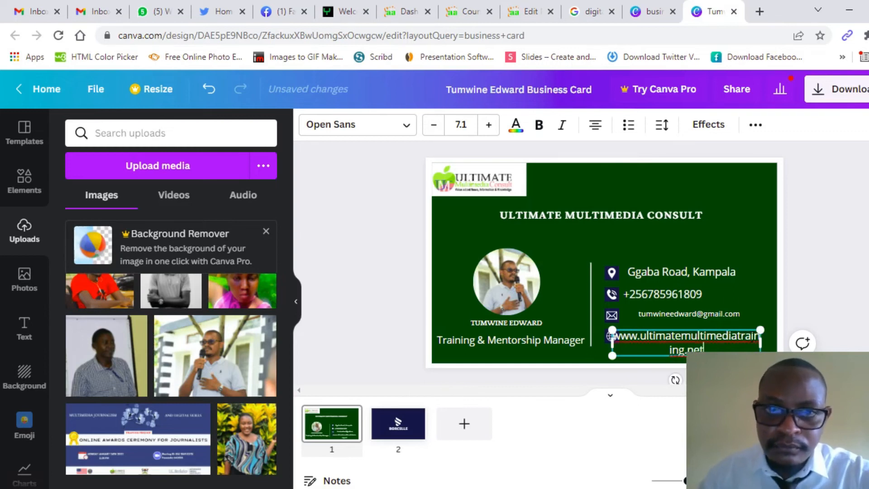
click(433, 125)
click(434, 128)
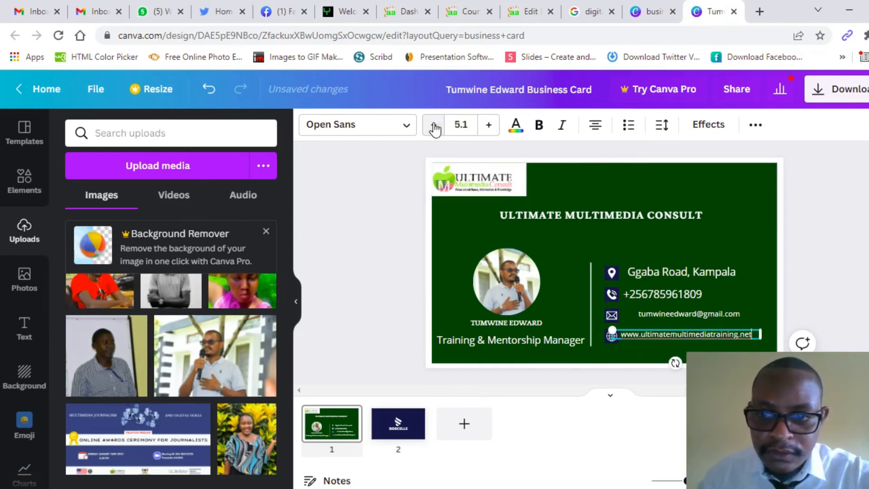
click(434, 127)
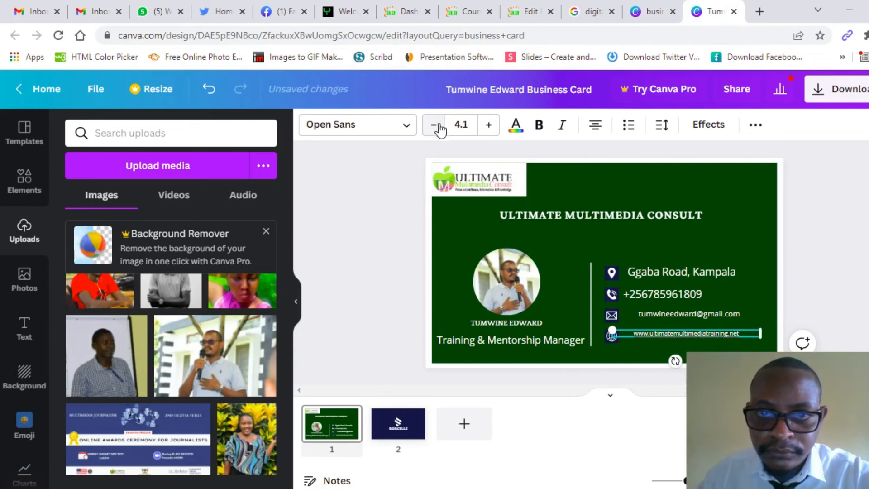
click(489, 127)
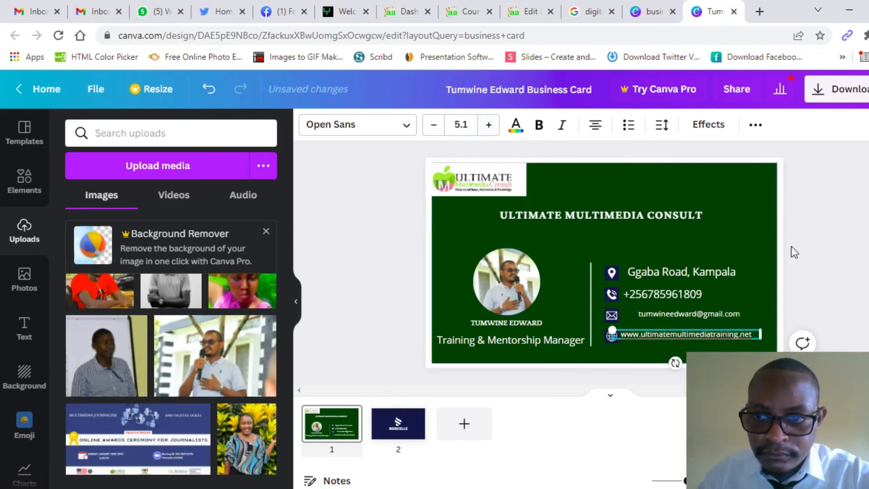
Step: Move the email address left beside its envelope icon
click(850, 269)
click(724, 313)
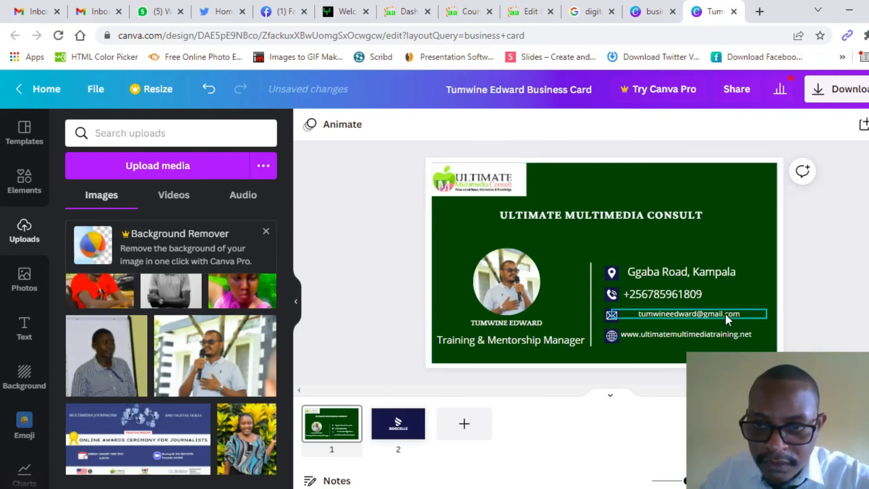
drag(726, 314, 716, 309)
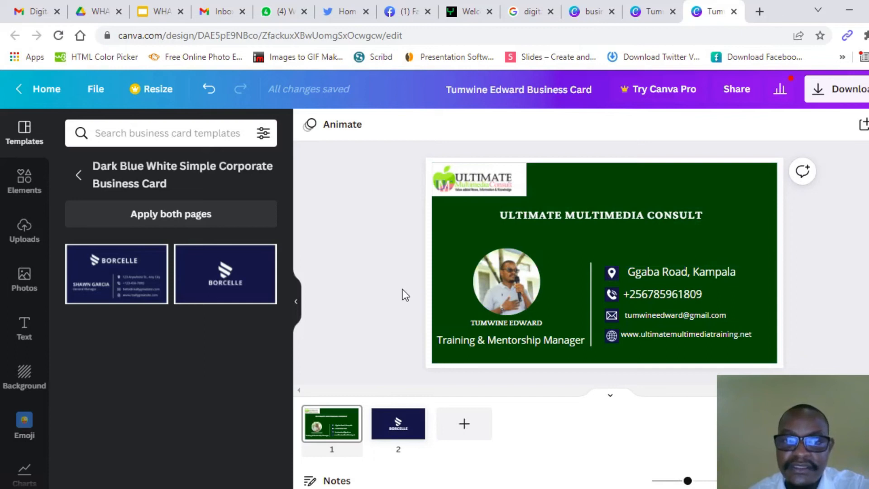
Step: Make the back page background dark green
click(404, 435)
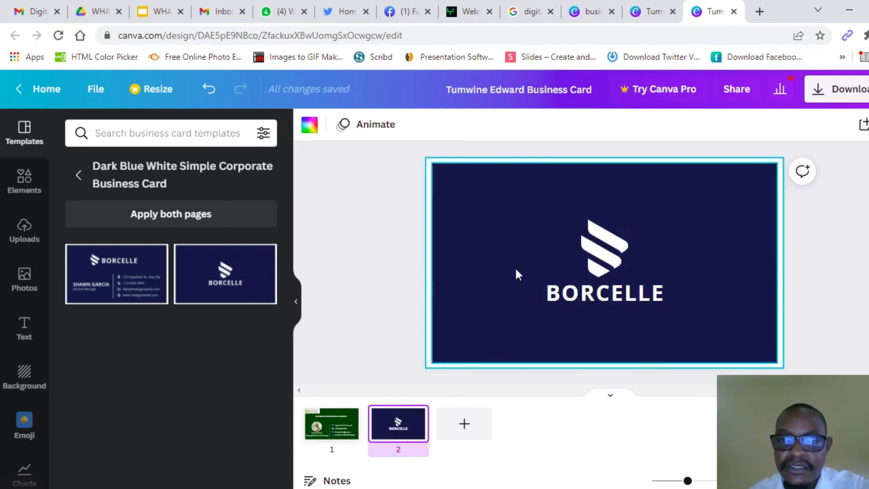
click(514, 241)
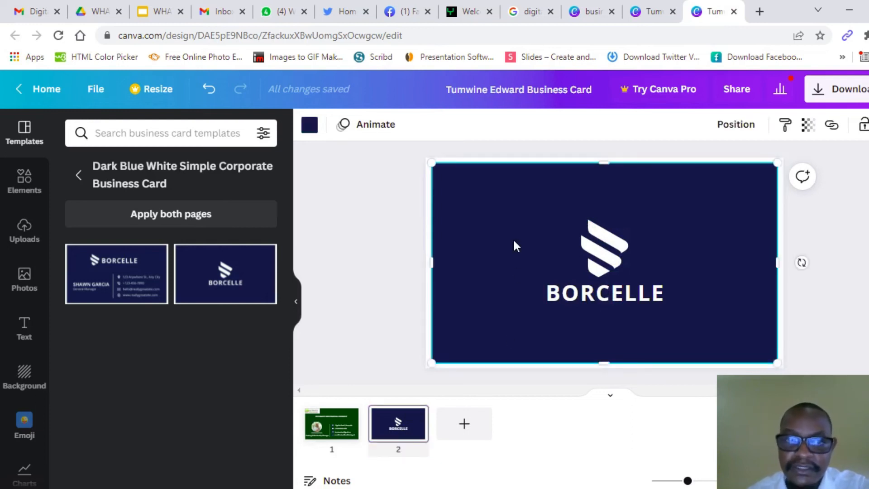
click(307, 131)
click(154, 198)
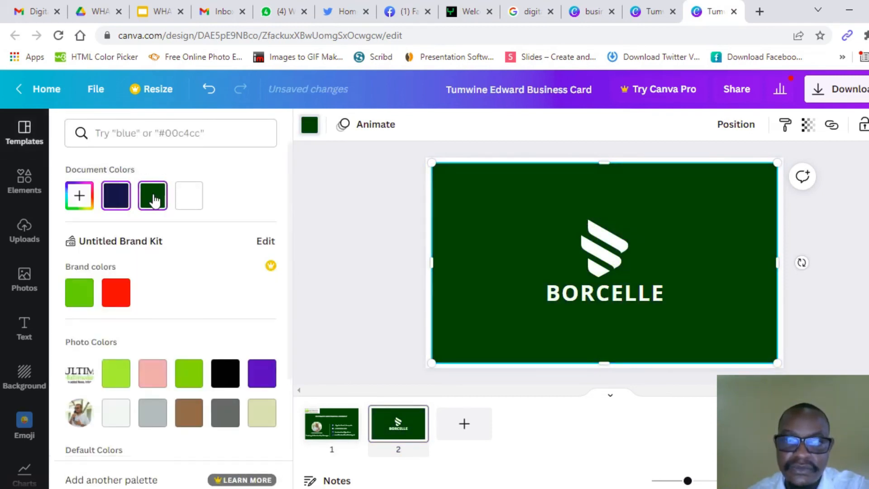
click(368, 268)
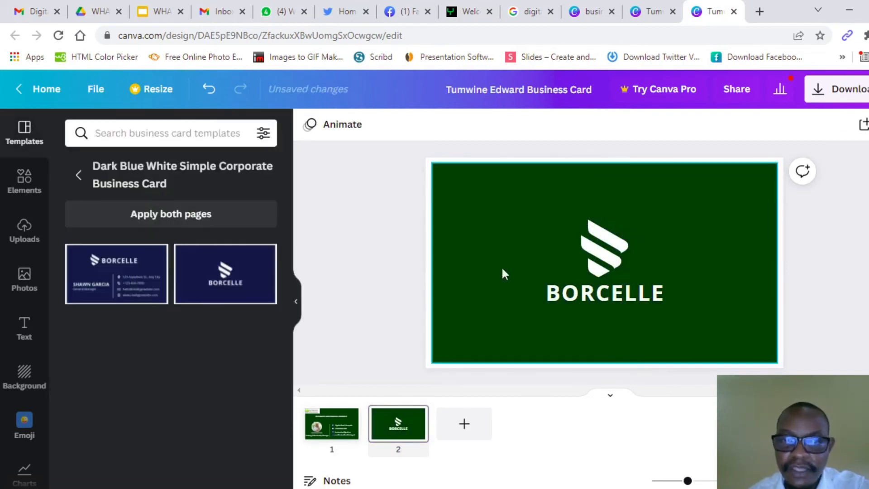
Step: Delete the BORCELLE logo icon and wordmark from the back page
click(593, 267)
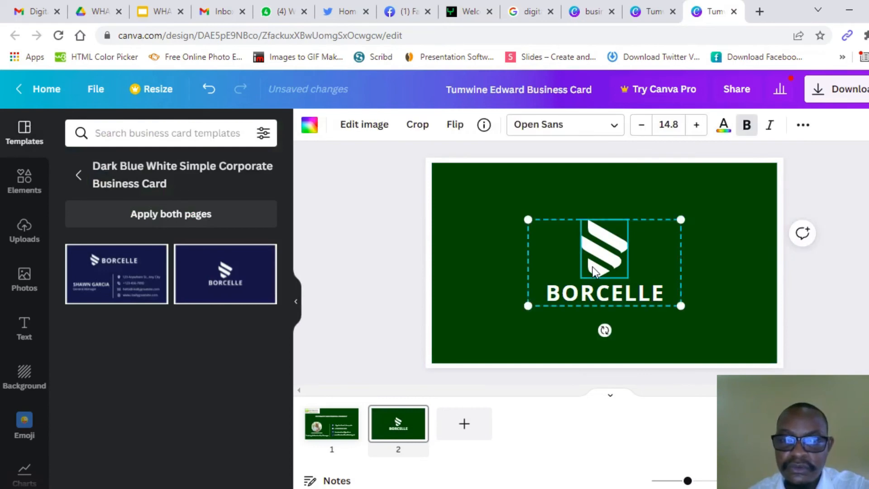
key(Delete)
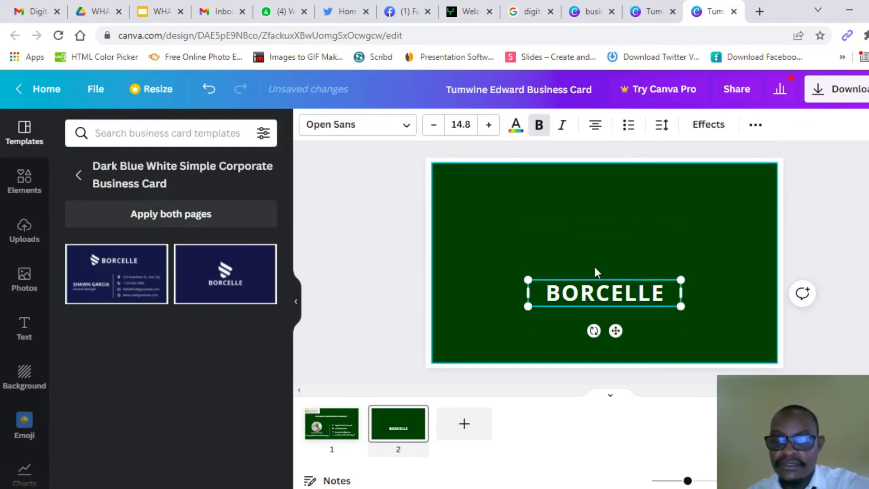
key(Delete)
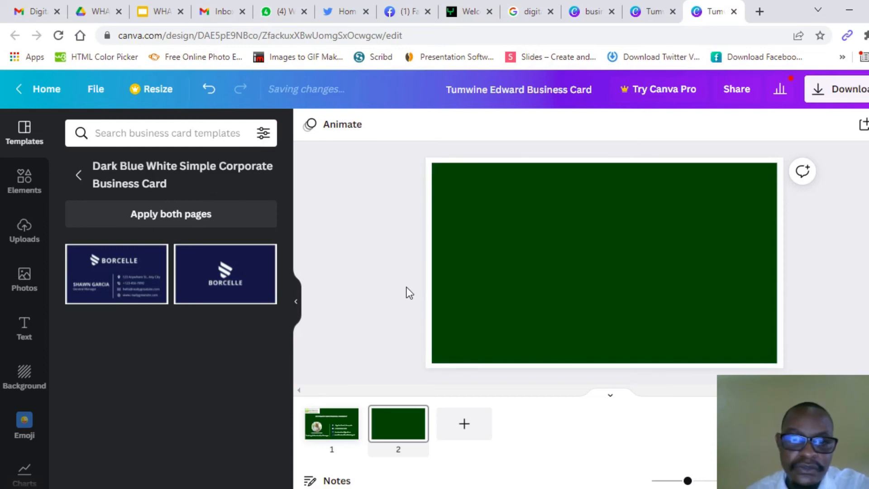
click(38, 233)
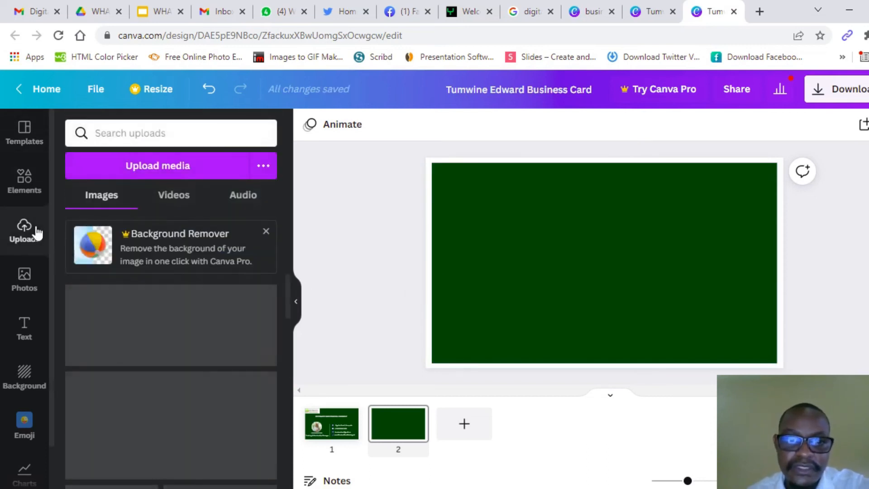
Step: Place the Ultimate Multimedia Consult logo on the green back page and nudge it slightly lower
drag(162, 335, 608, 268)
click(376, 256)
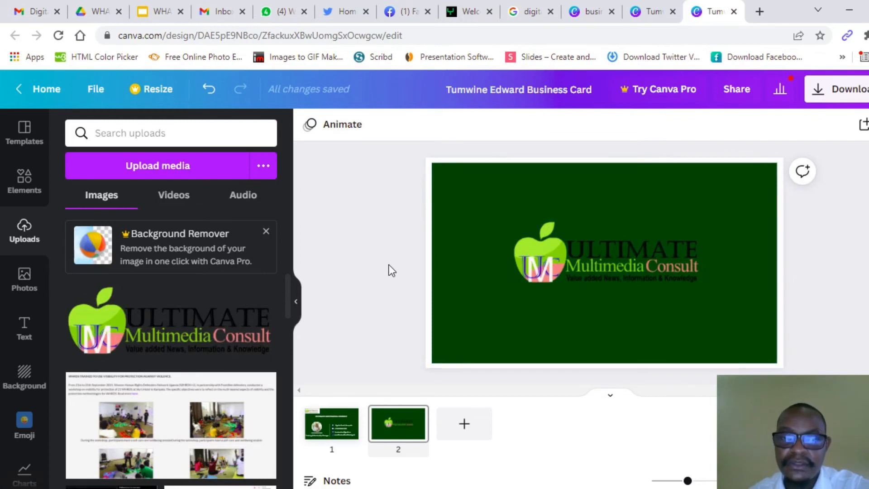
click(637, 266)
drag(636, 261, 636, 261)
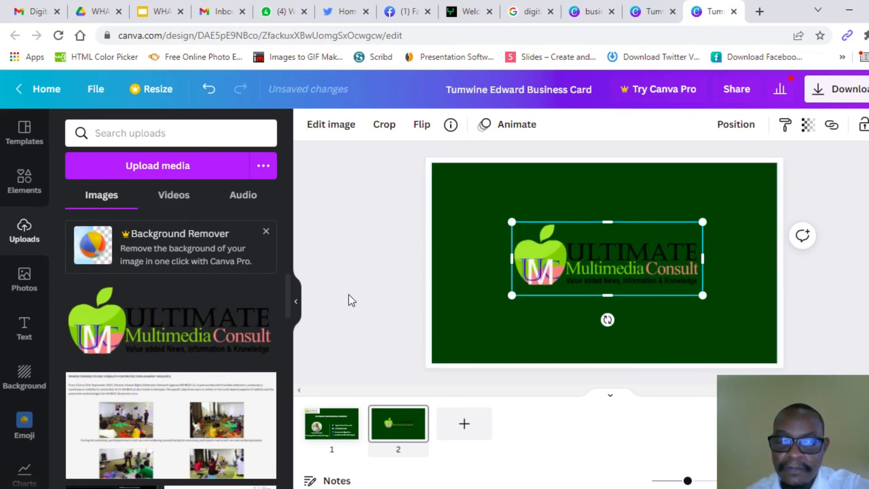
click(349, 267)
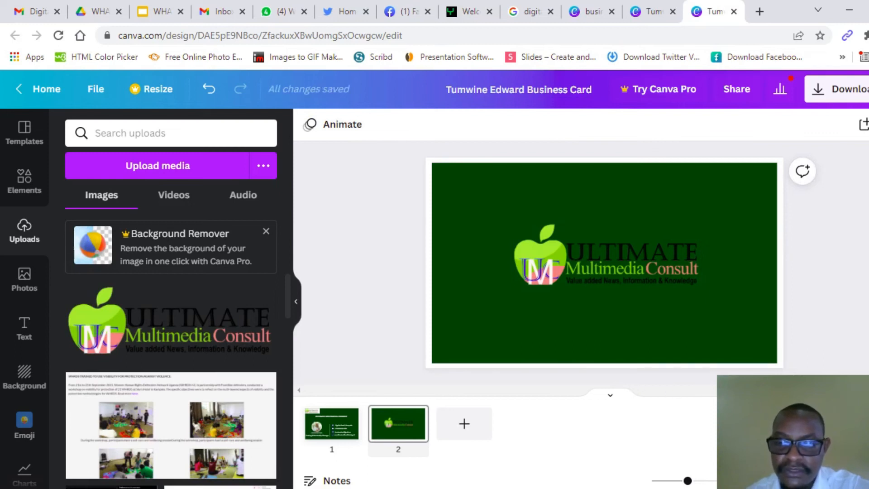
Step: Preview the card full screen, check the front and back pages, and bring up the download options
key(ctrl+alt+p)
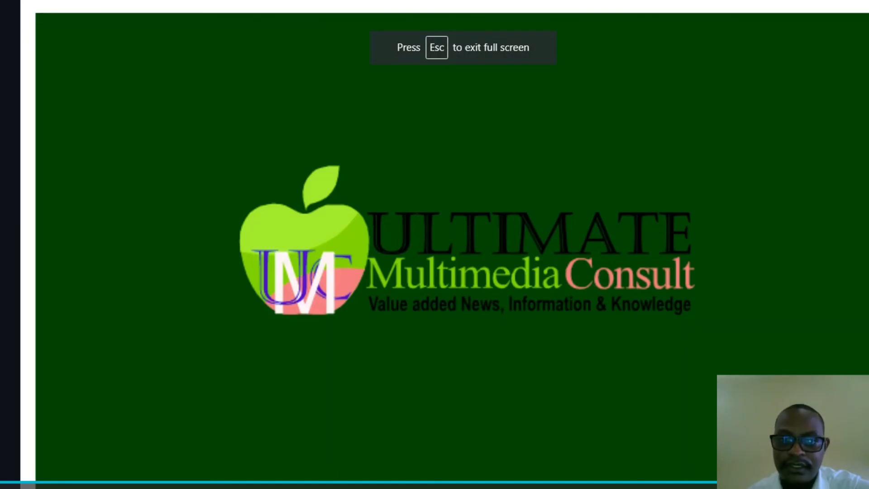
key(Escape)
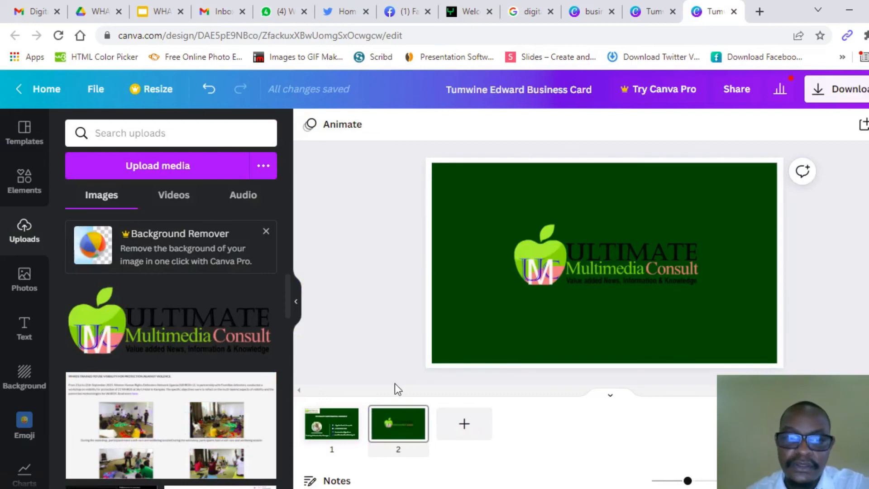
click(322, 429)
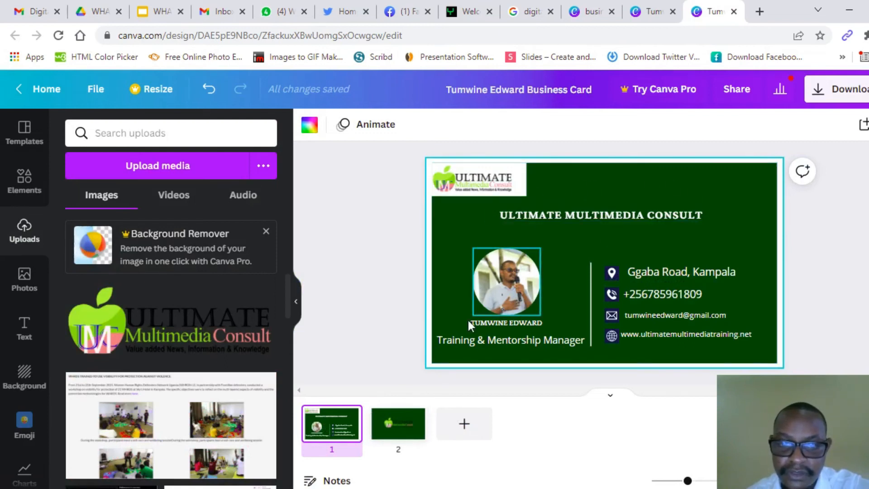
click(405, 428)
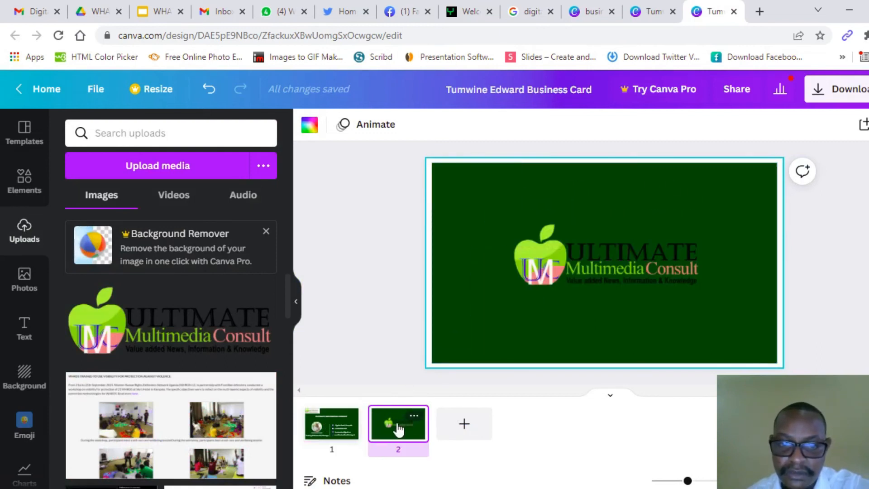
click(340, 429)
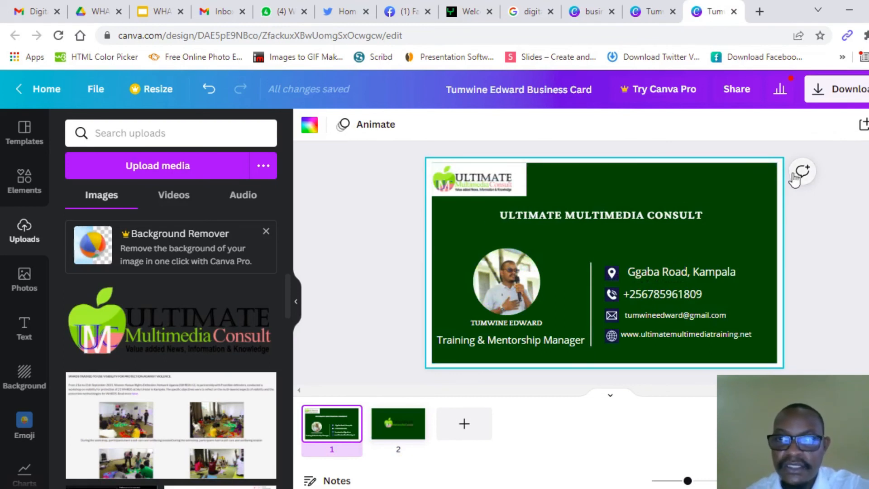
click(826, 93)
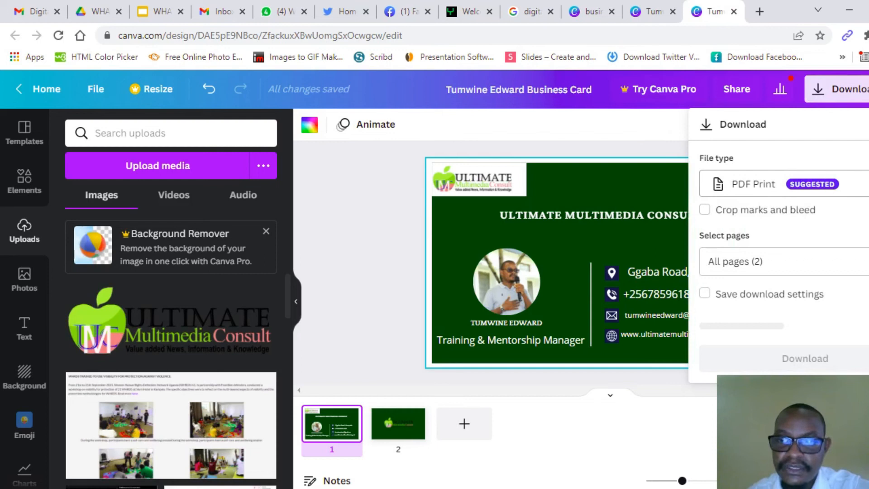
Step: Set the download file type to PNG, keeping all pages selected
click(769, 184)
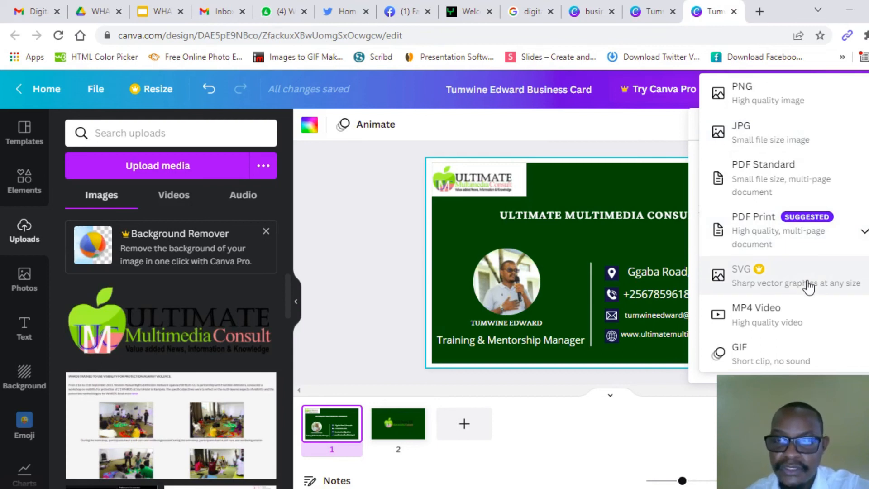
click(770, 224)
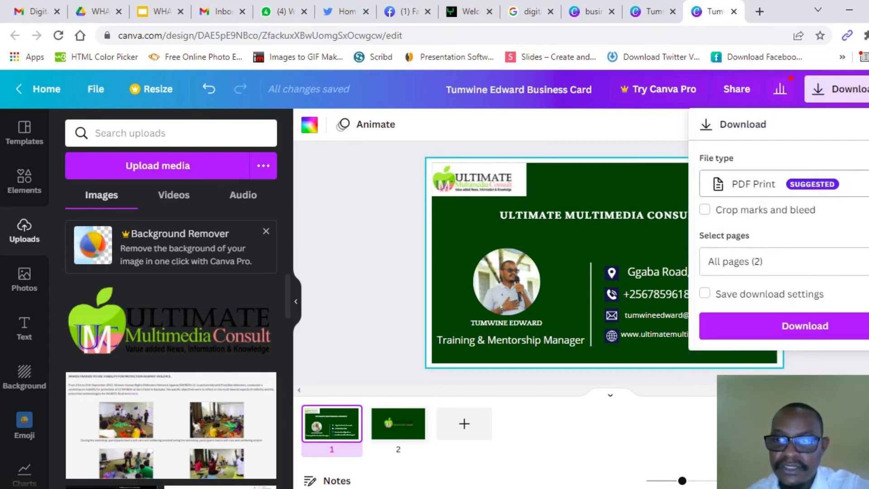
click(770, 184)
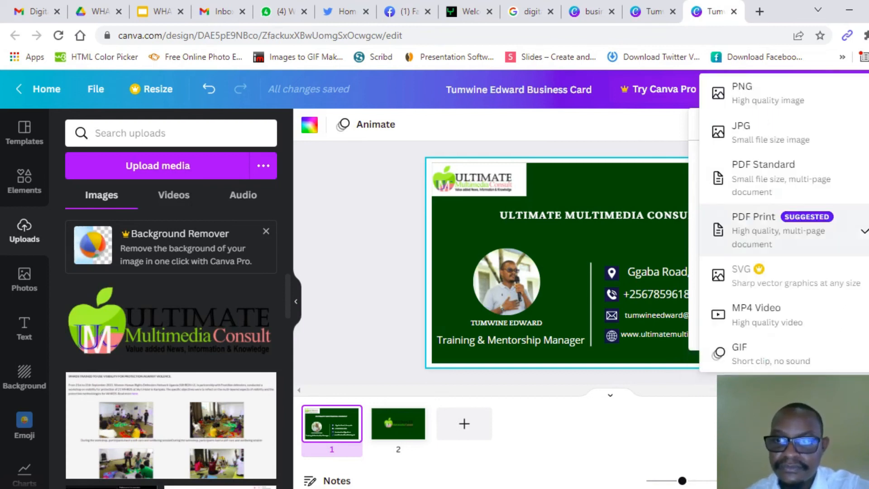
click(791, 104)
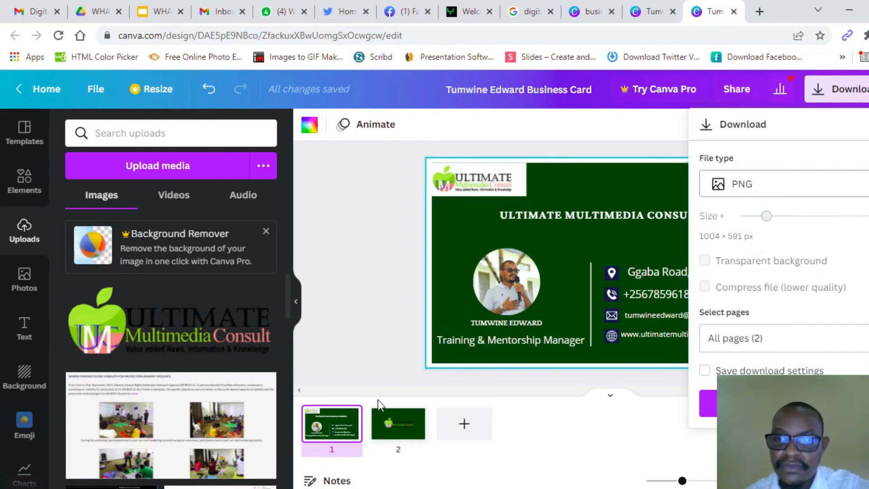
click(787, 338)
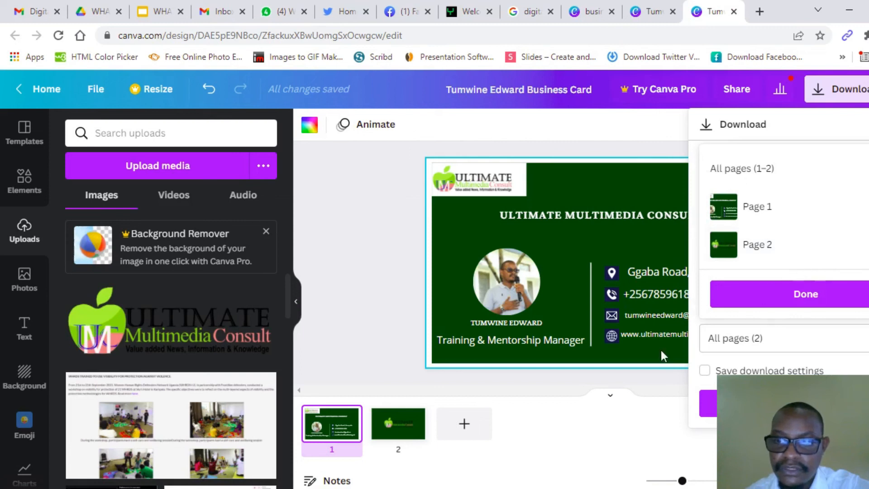
click(666, 406)
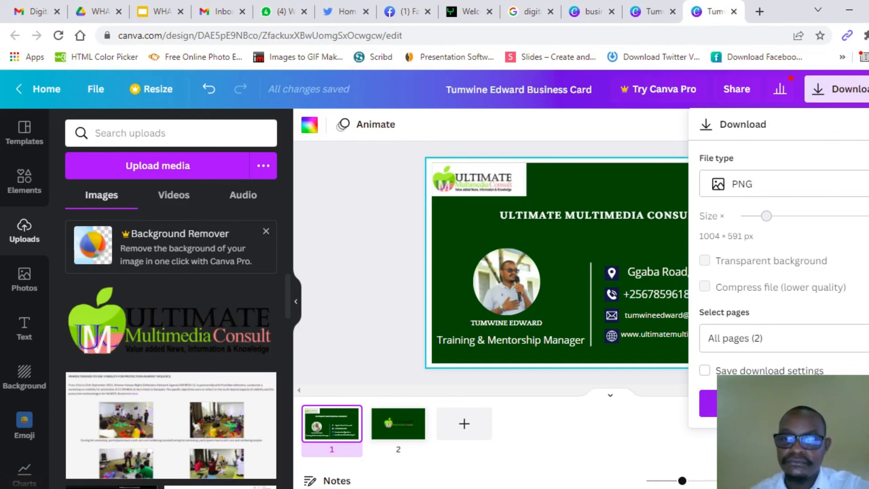
Step: Download both pages as a zip and show it in the Downloads folder
click(709, 403)
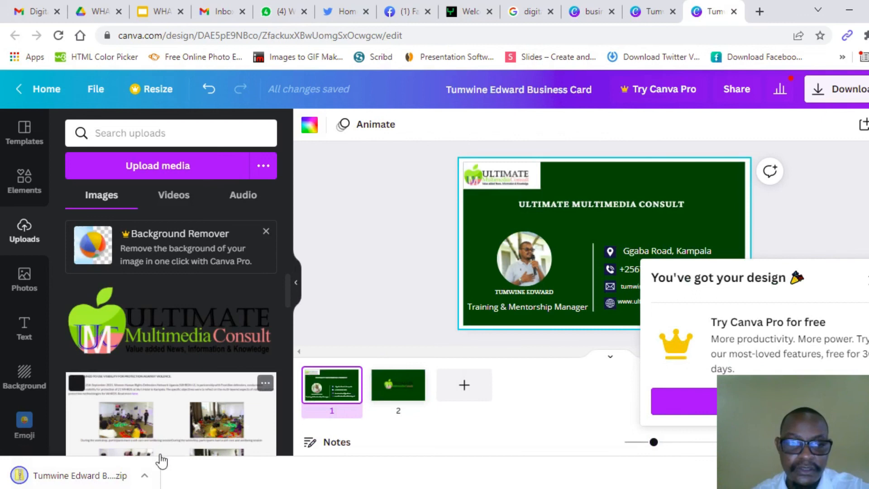
click(145, 476)
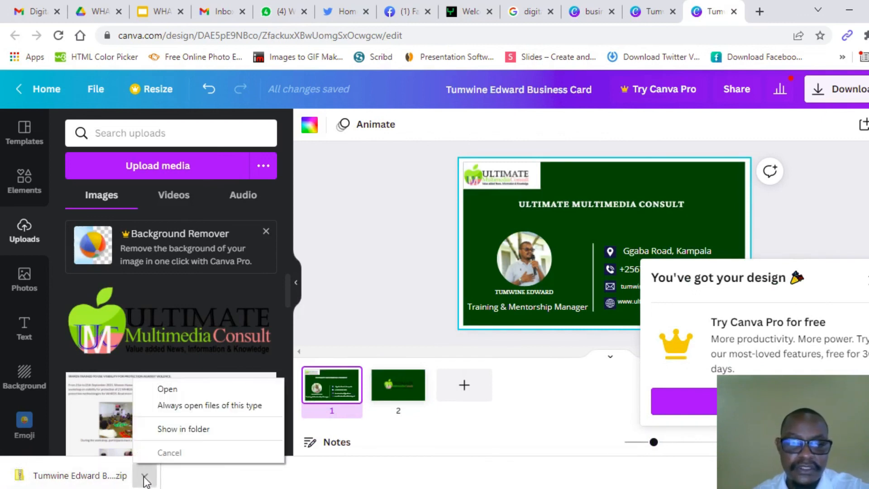
click(189, 430)
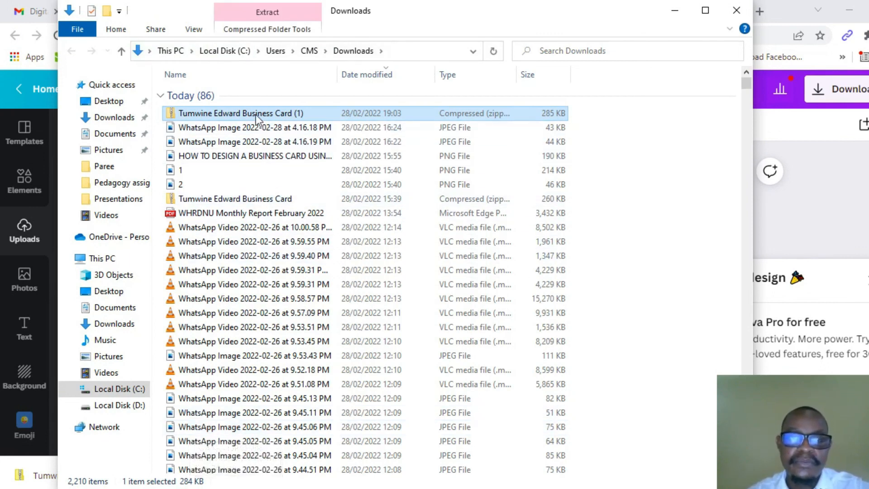
Step: Extract the business card zip into its suggested folder and open the front page image 1.png
click(256, 114)
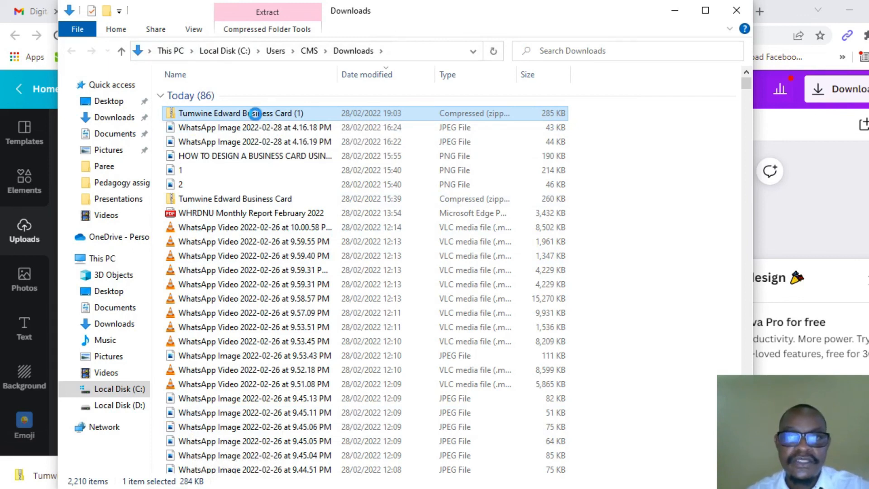
right_click(257, 114)
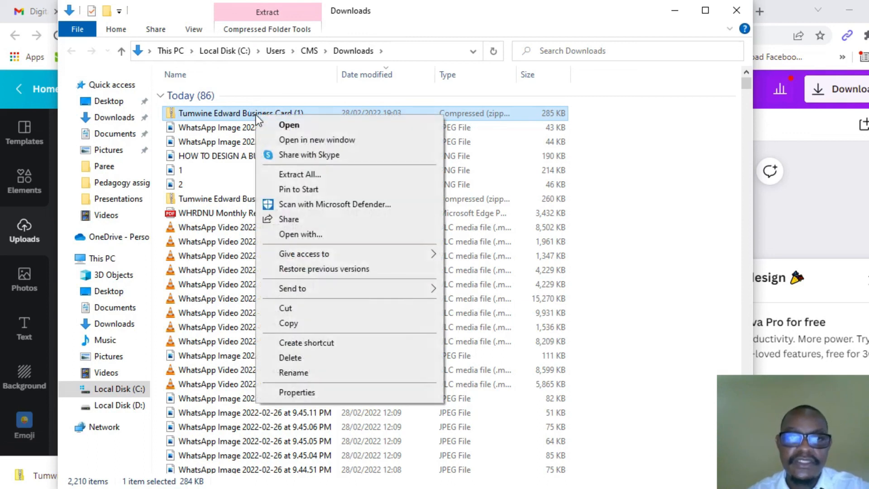
click(302, 175)
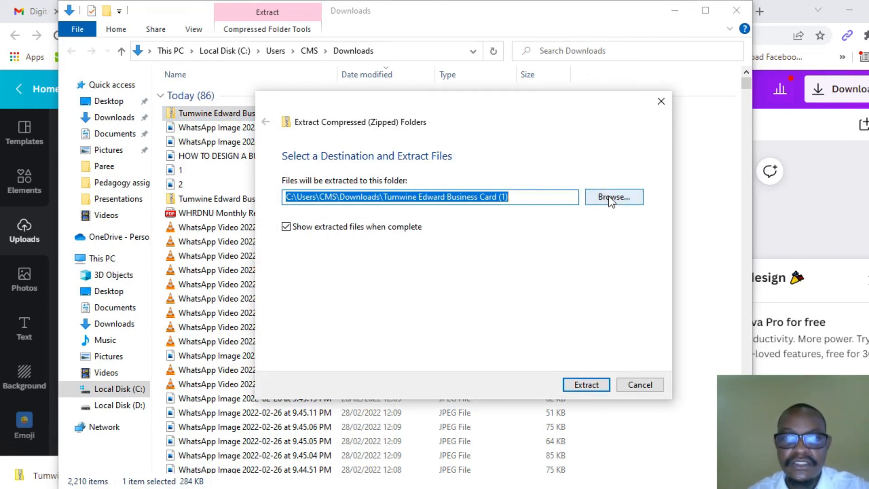
click(588, 385)
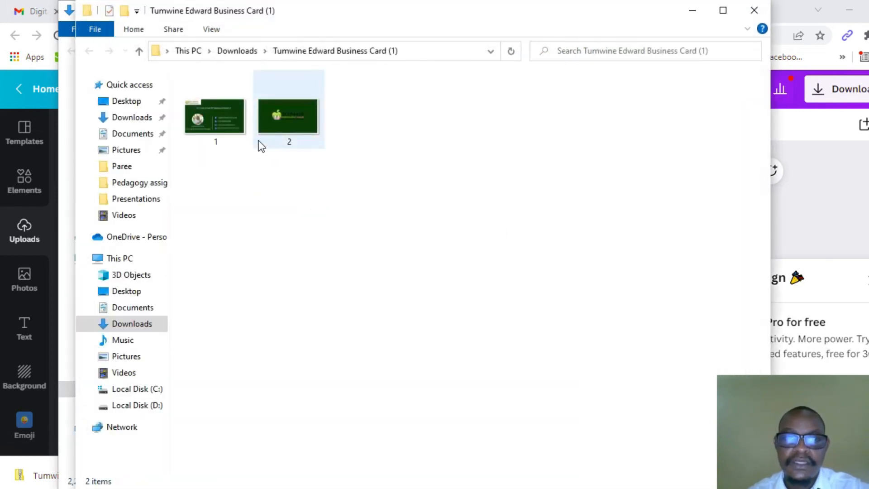
double_click(216, 135)
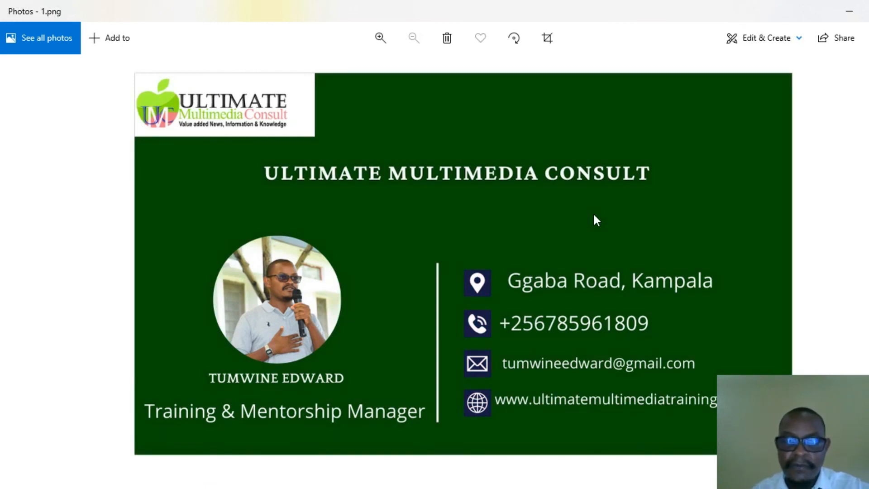
Step: Advance in Photos to 2.png, the logo-only back page
key(Right)
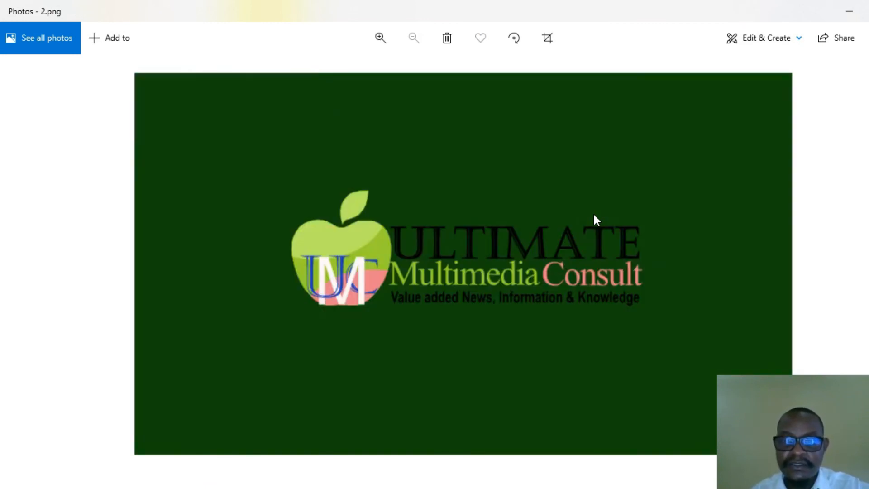